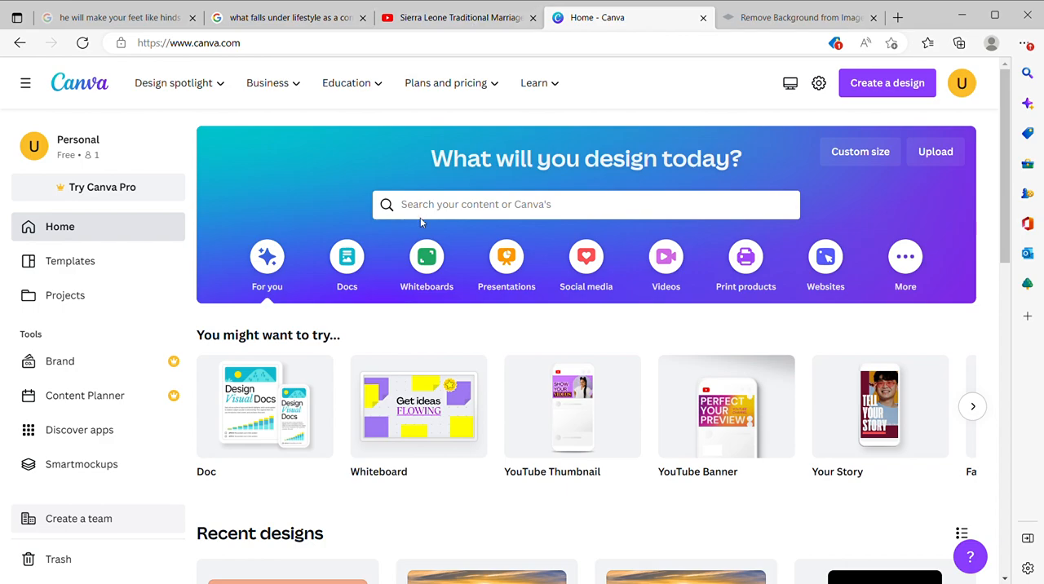
Step: Open the recent peach channel banner design and view the same banner live on the YouTube channel page
scroll(421, 221, "down", 2)
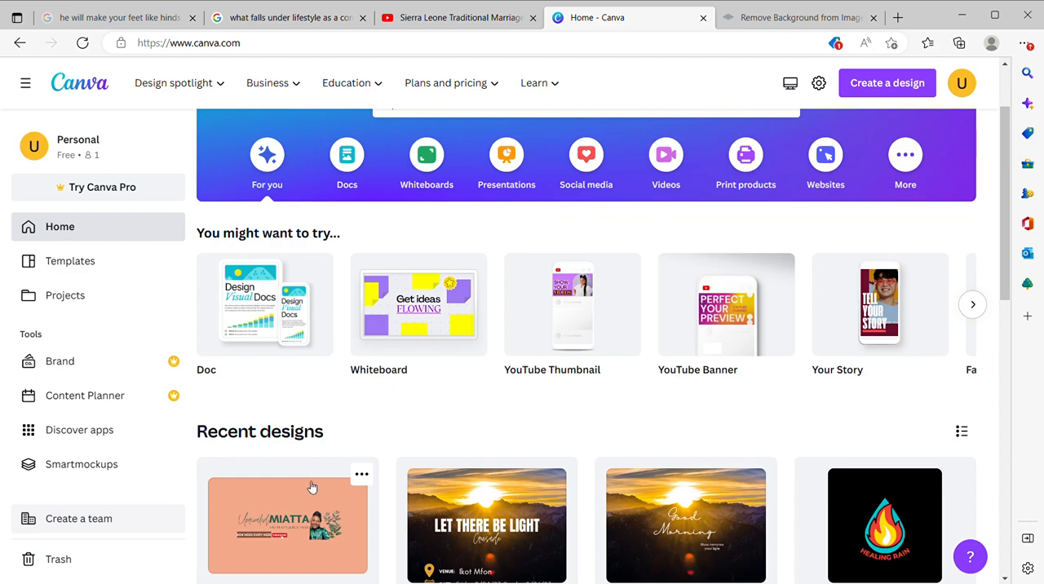
left_click(313, 495)
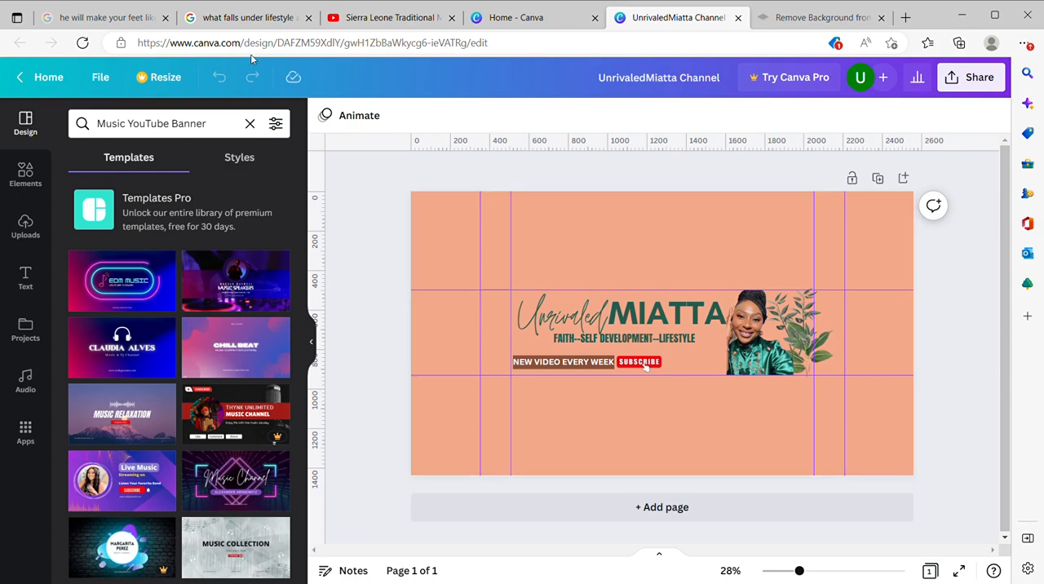
left_click(395, 12)
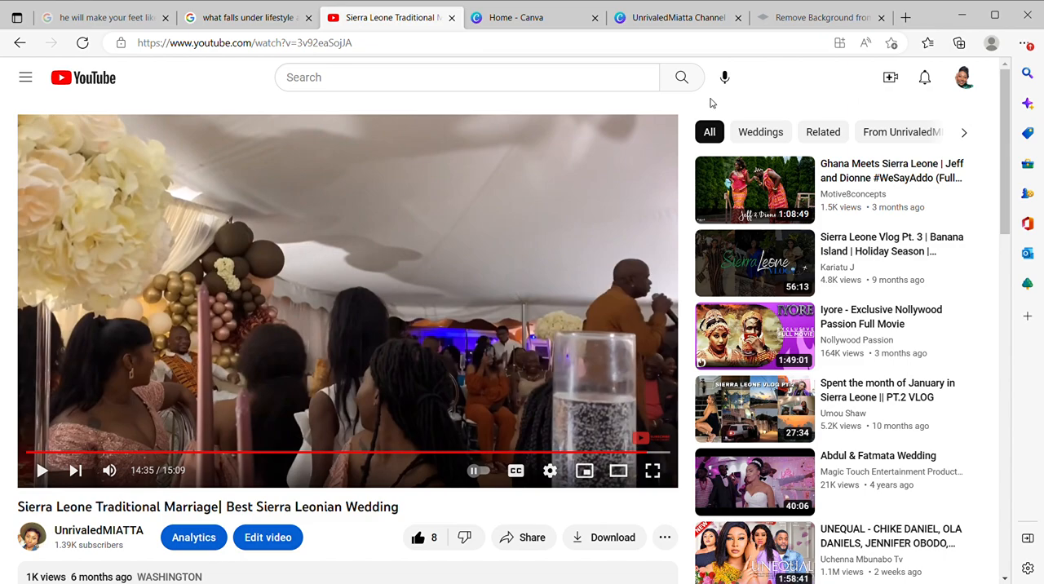
left_click(98, 540)
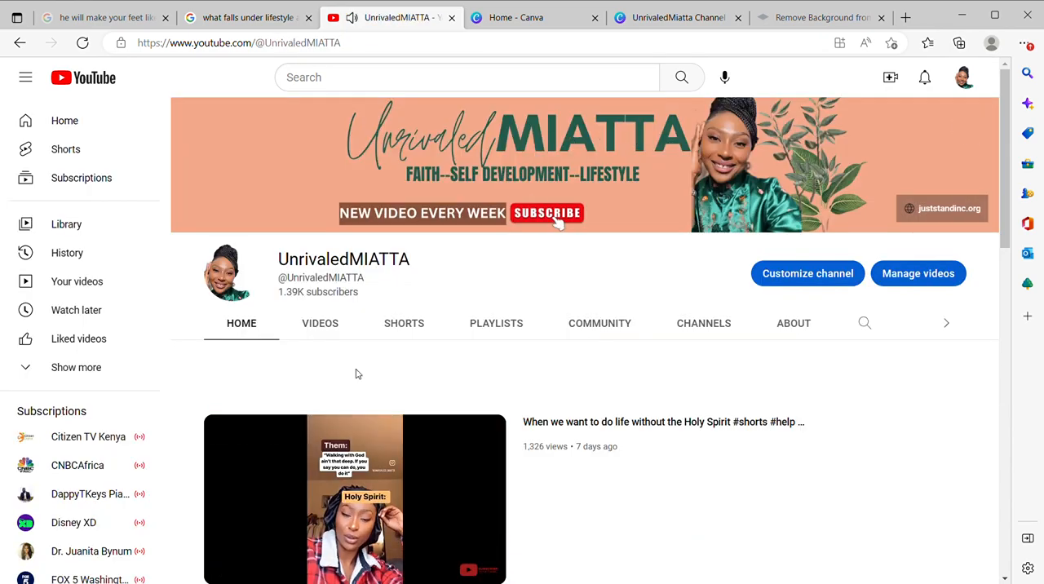
left_click(227, 573)
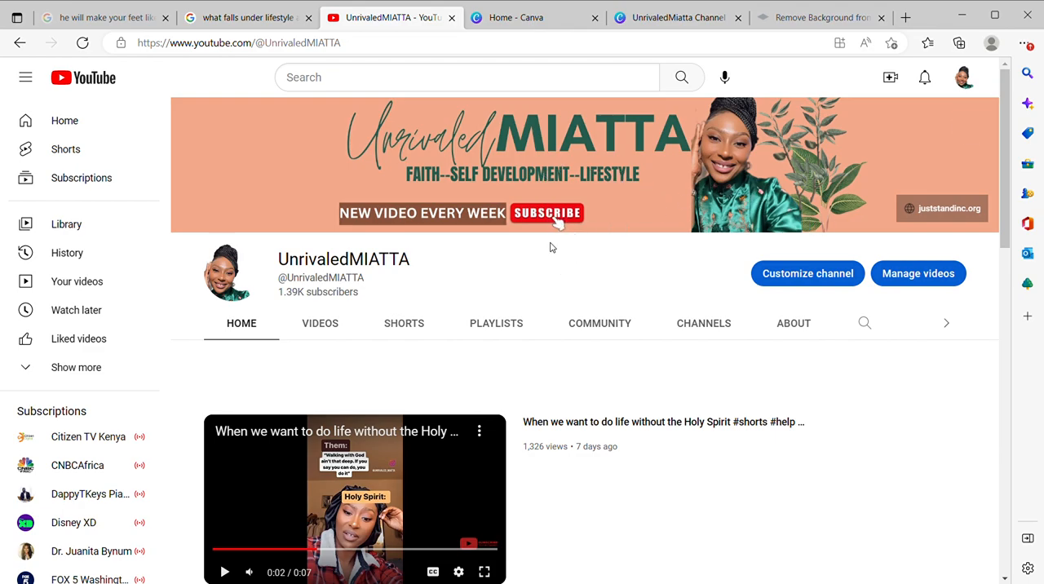
Step: Return to the Canva home page and close the existing channel banner design
left_click(674, 14)
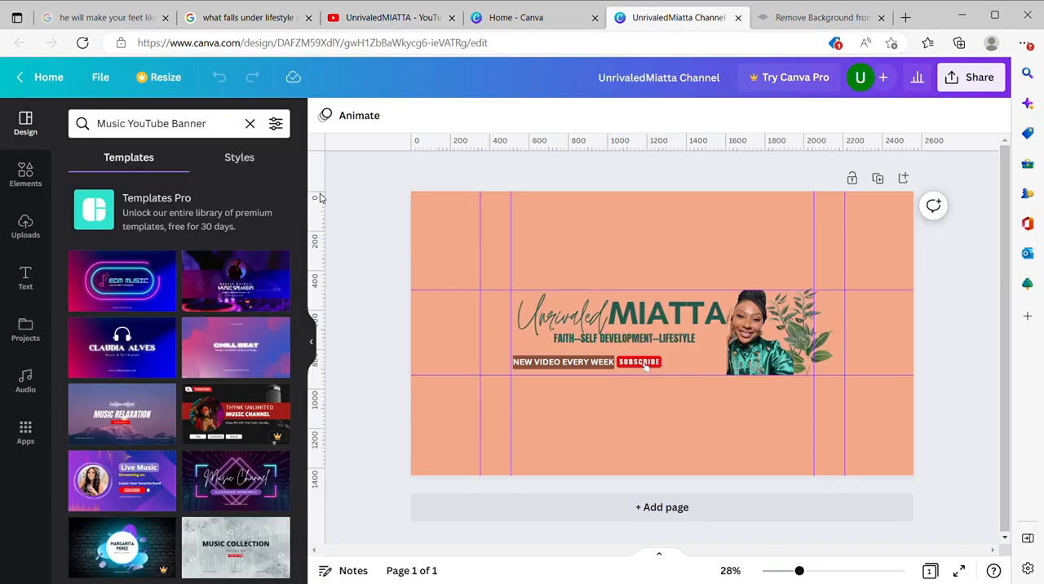
left_click(525, 17)
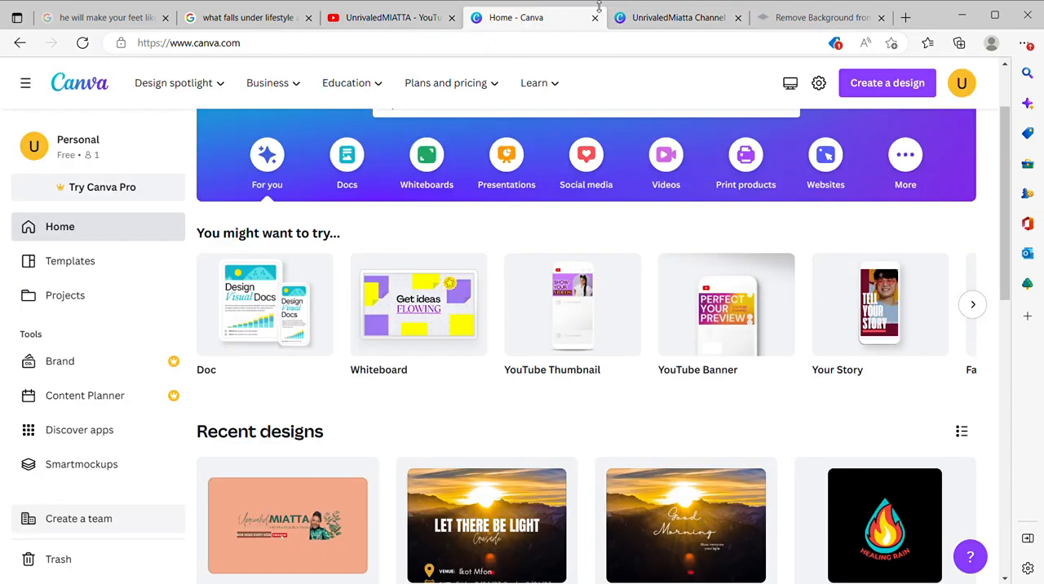
left_click(738, 18)
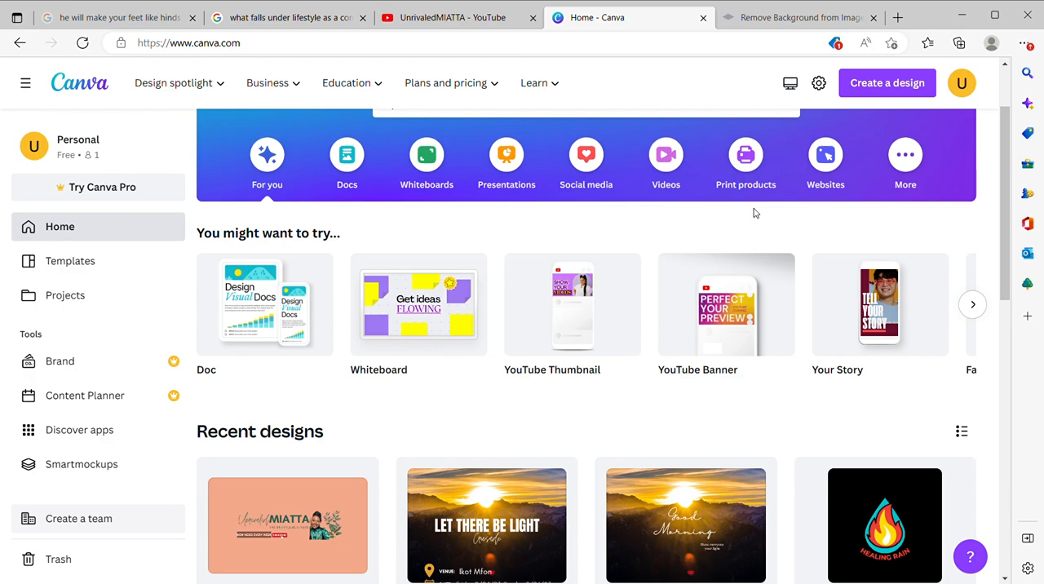
Step: Search the templates for "youtube channel art" using the recent search
scroll(596, 217, "up", 2)
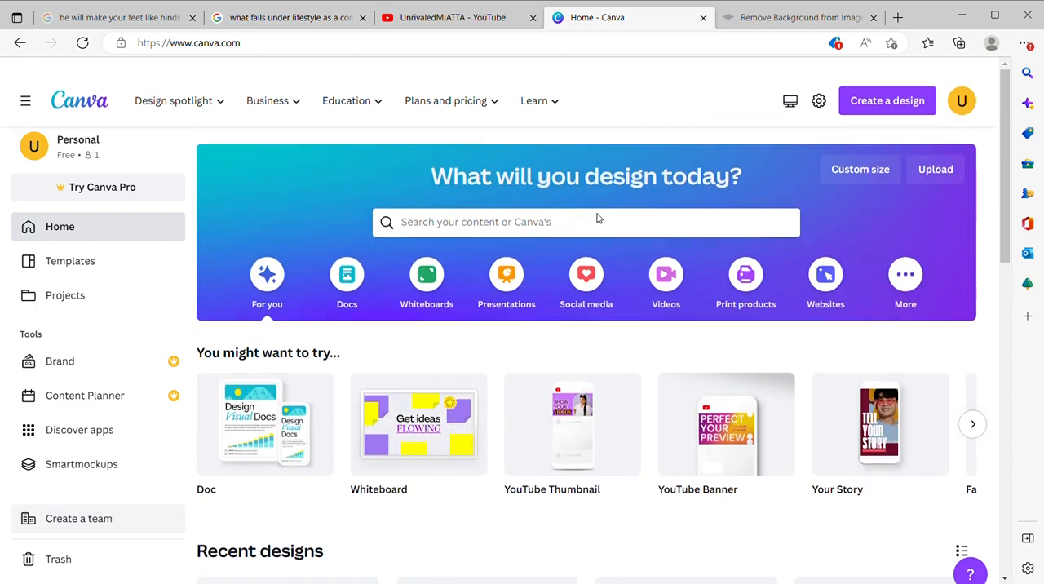
left_click(491, 205)
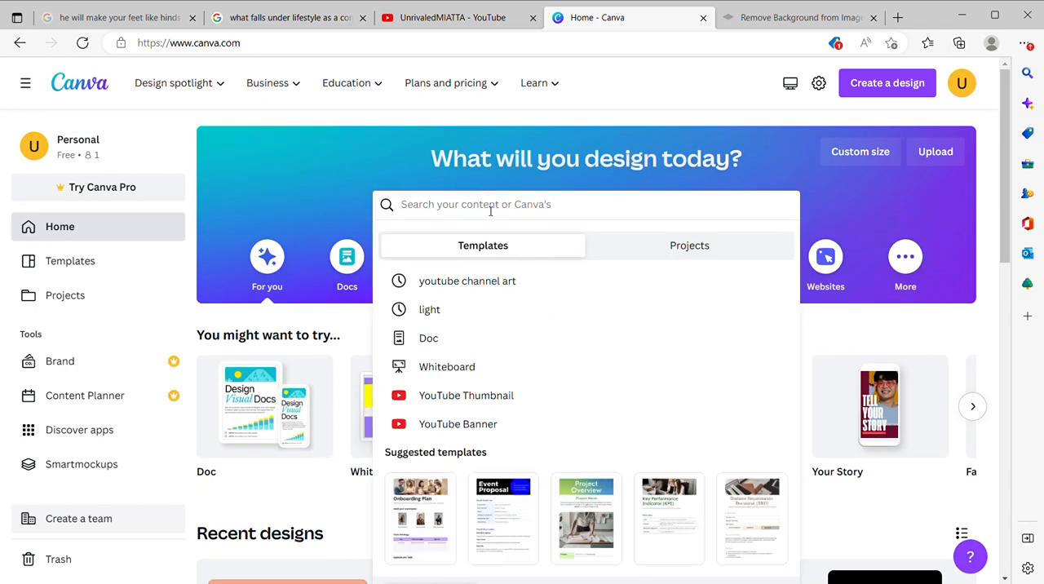
left_click(476, 282)
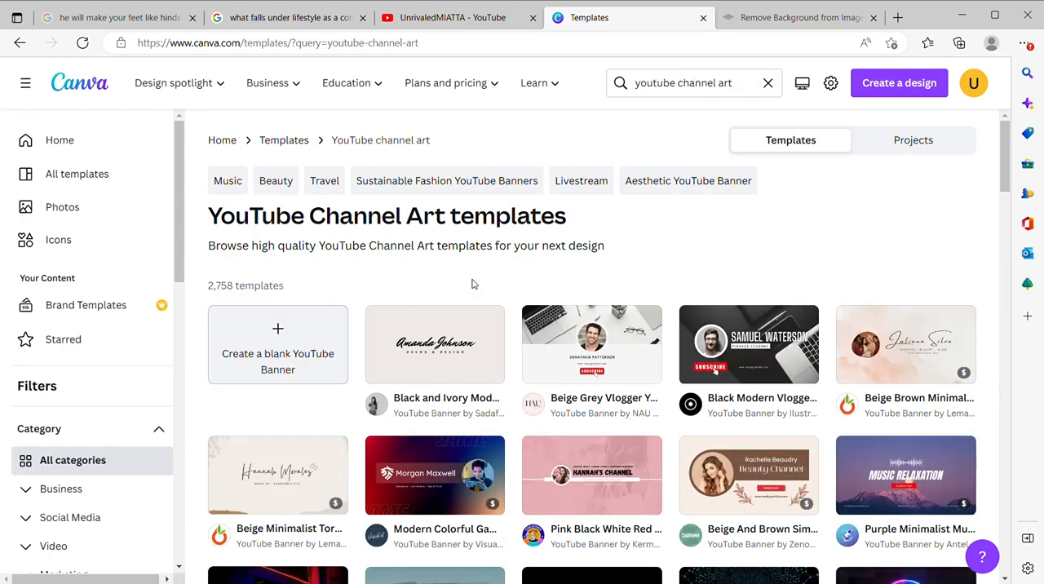
Step: Browse the YouTube Channel Art templates for banner layouts and return to the start of the results
scroll(628, 432, "down", 5)
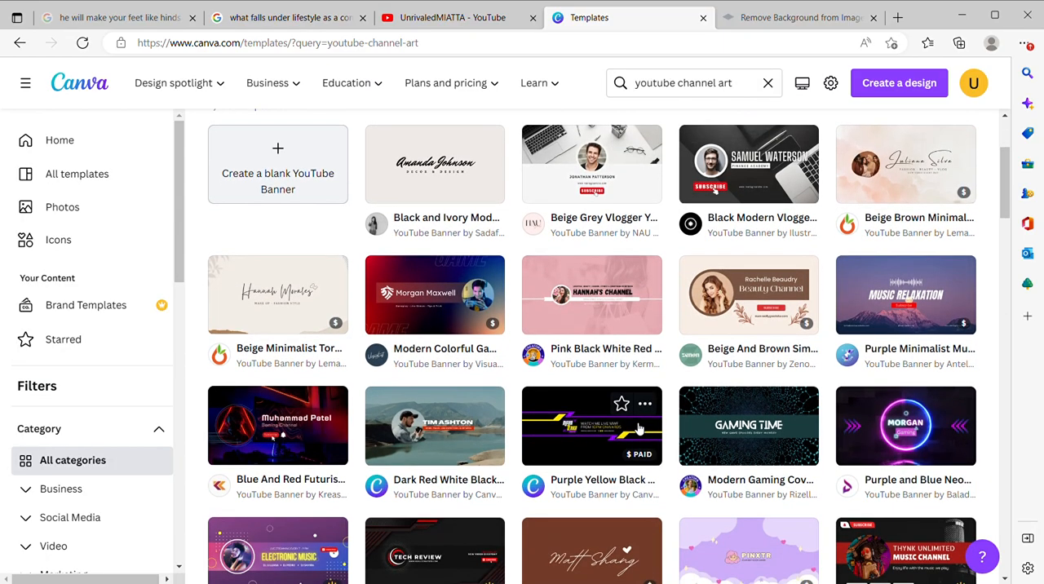
scroll(636, 427, "down", 2)
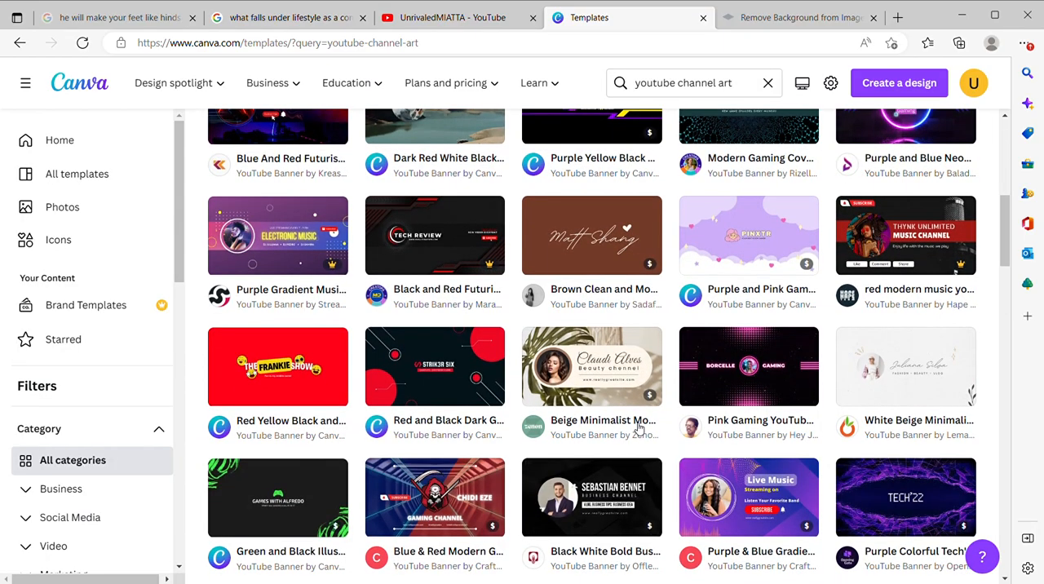
scroll(640, 428, "down", 1)
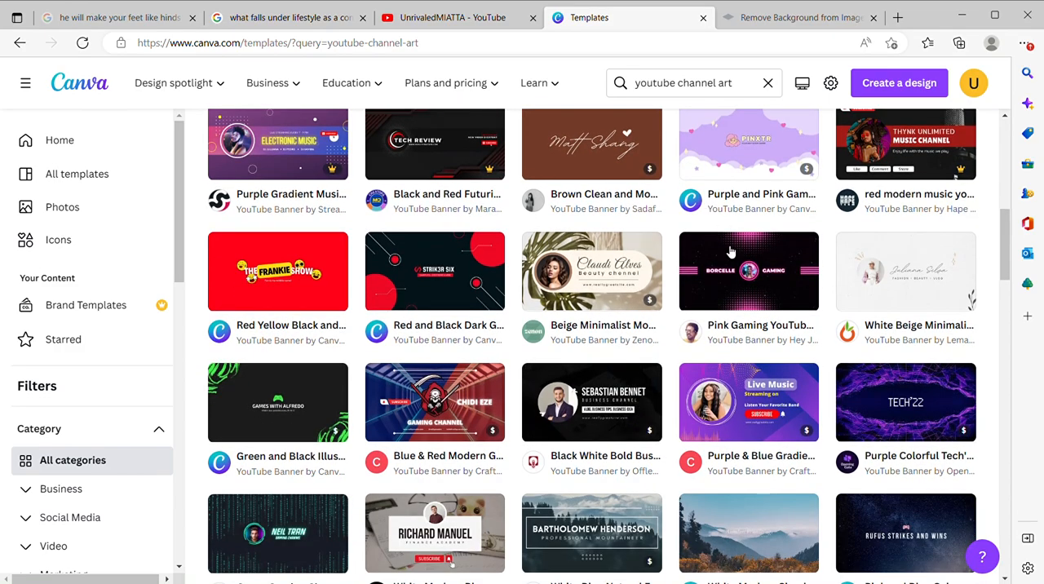
scroll(552, 432, "down", 2)
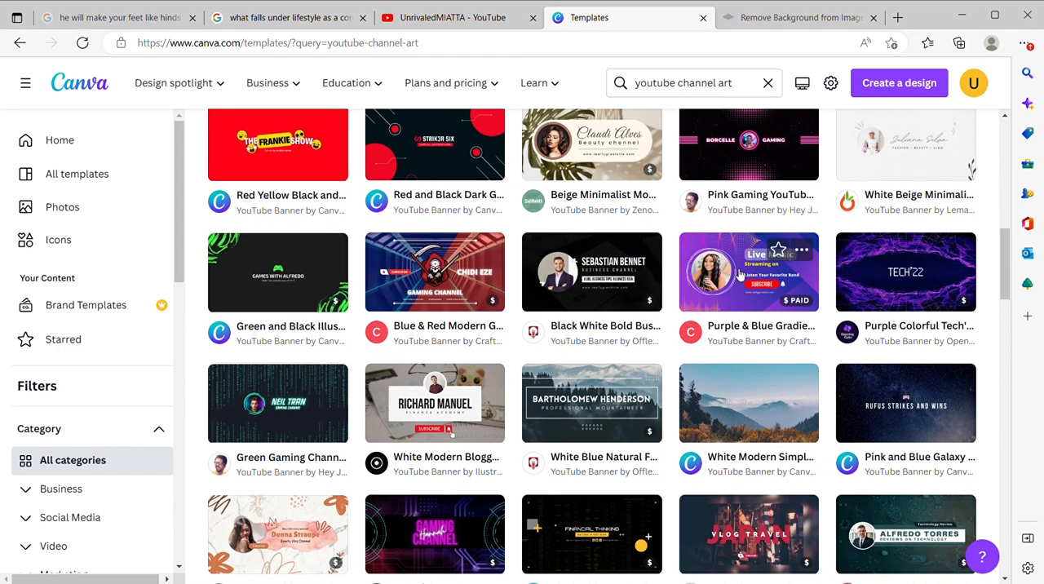
scroll(691, 395, "down", 1)
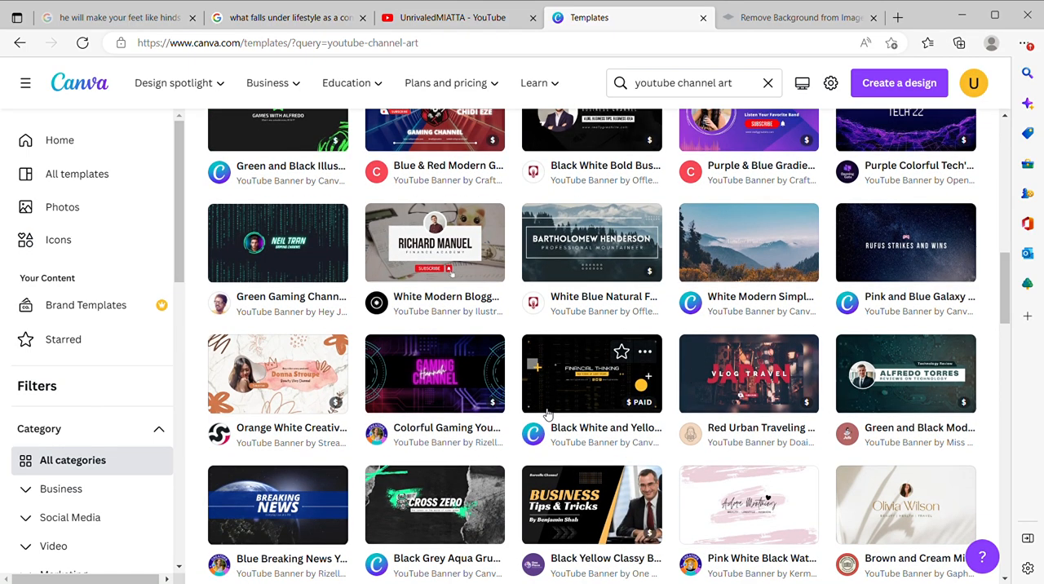
scroll(545, 413, "down", 3)
scroll(545, 413, "down", 2)
scroll(546, 414, "down", 1)
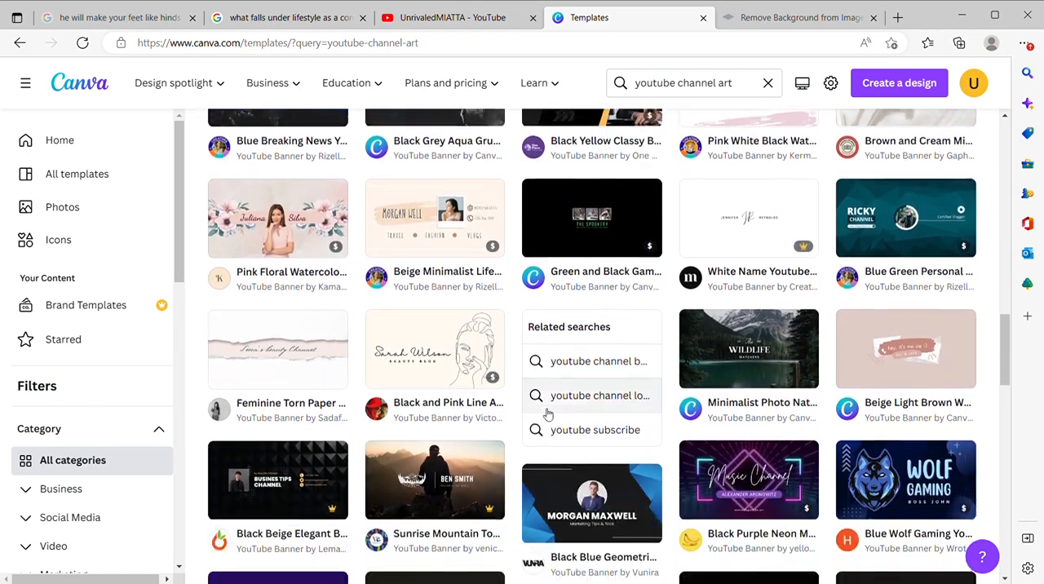
scroll(546, 415, "down", 5)
scroll(546, 415, "down", 2)
scroll(546, 413, "down", 2)
scroll(546, 414, "down", 3)
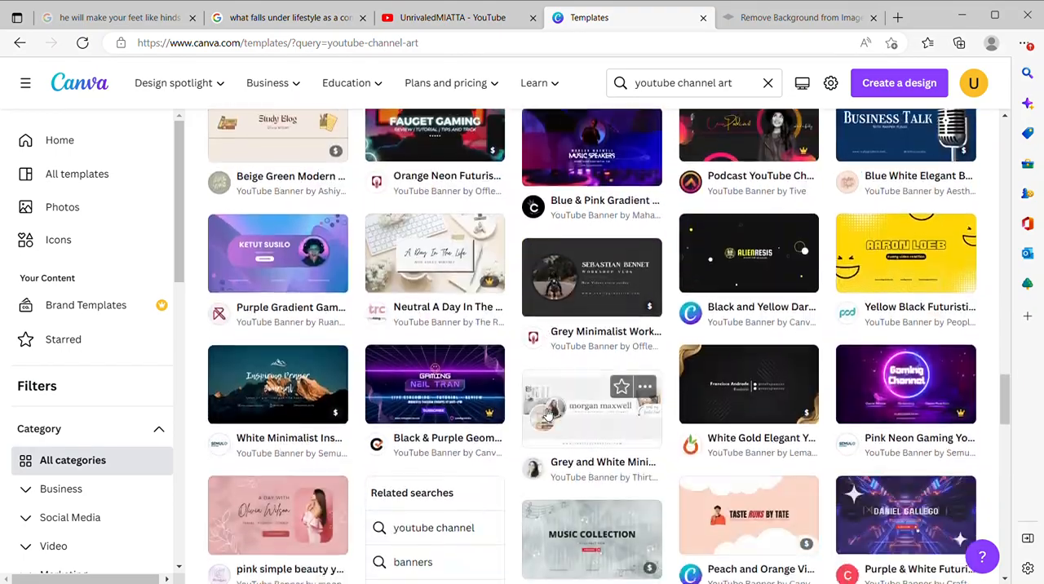
scroll(546, 414, "up", 20)
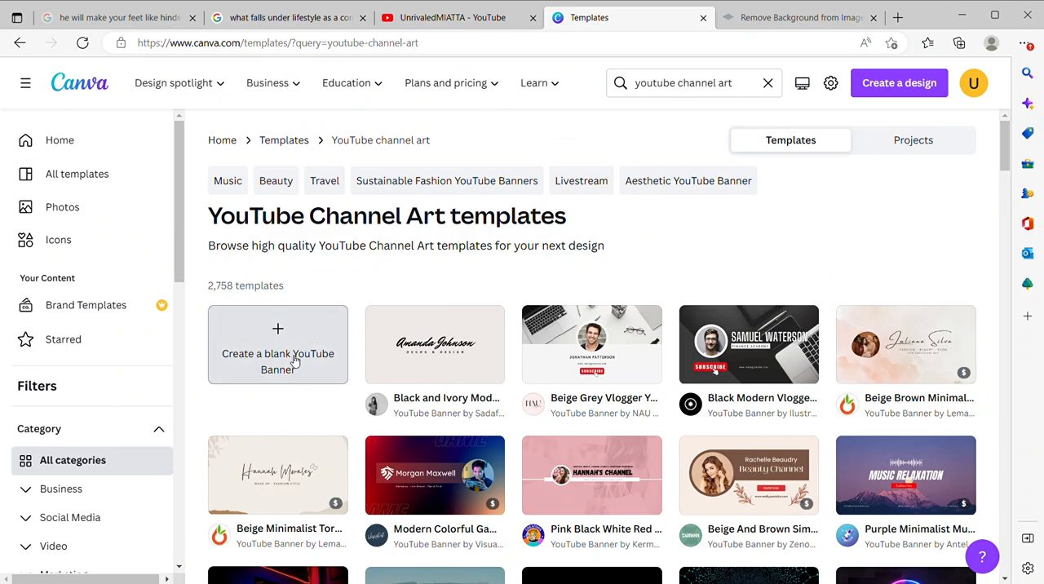
Step: Create a blank YouTube Banner and add a plain square found by searching the elements for "shapes"
left_click(303, 314)
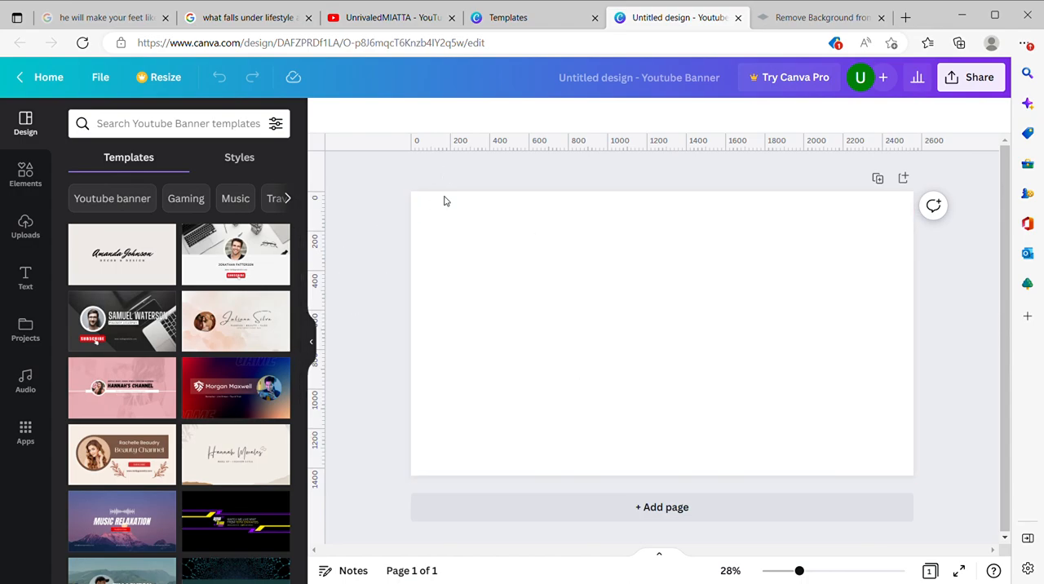
left_click(28, 179)
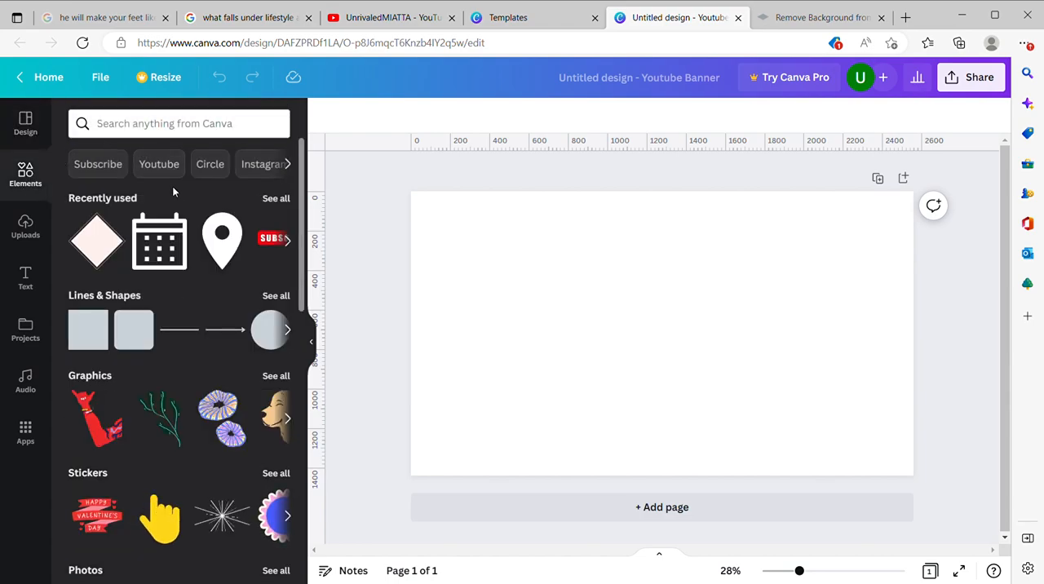
left_click(188, 126)
type("shapes")
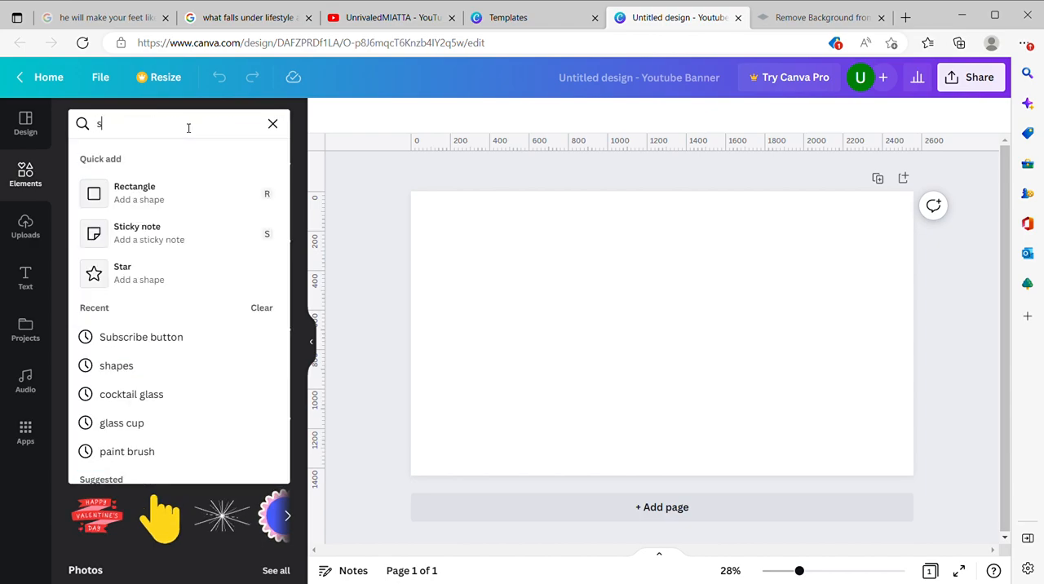
key("Return")
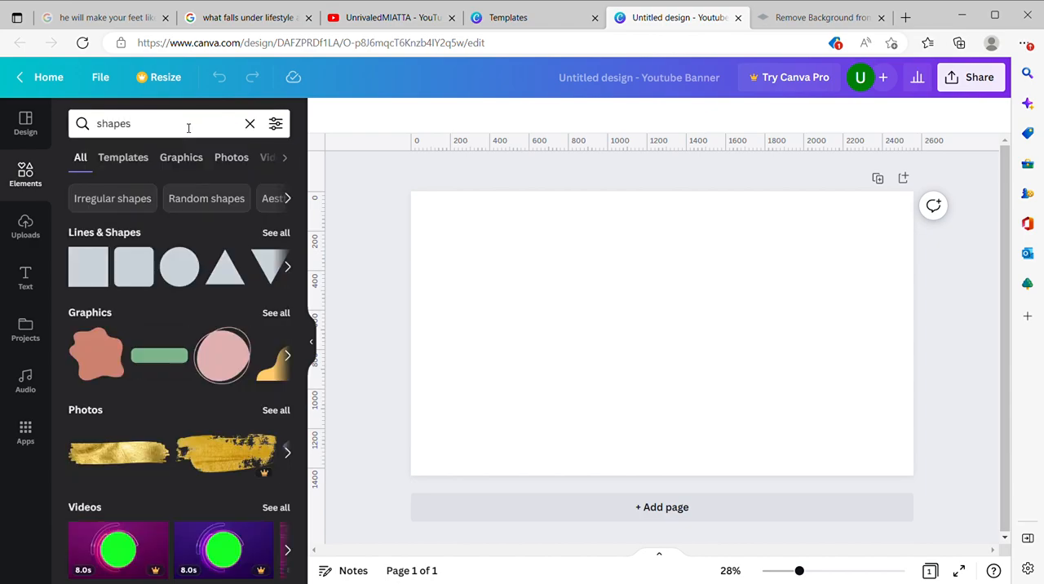
left_click(275, 233)
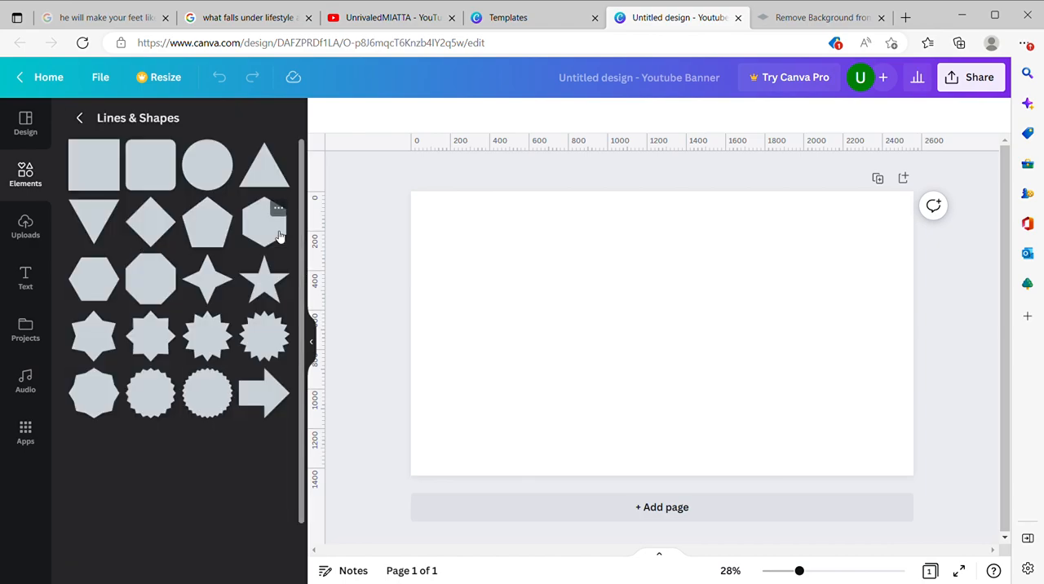
left_click(83, 169)
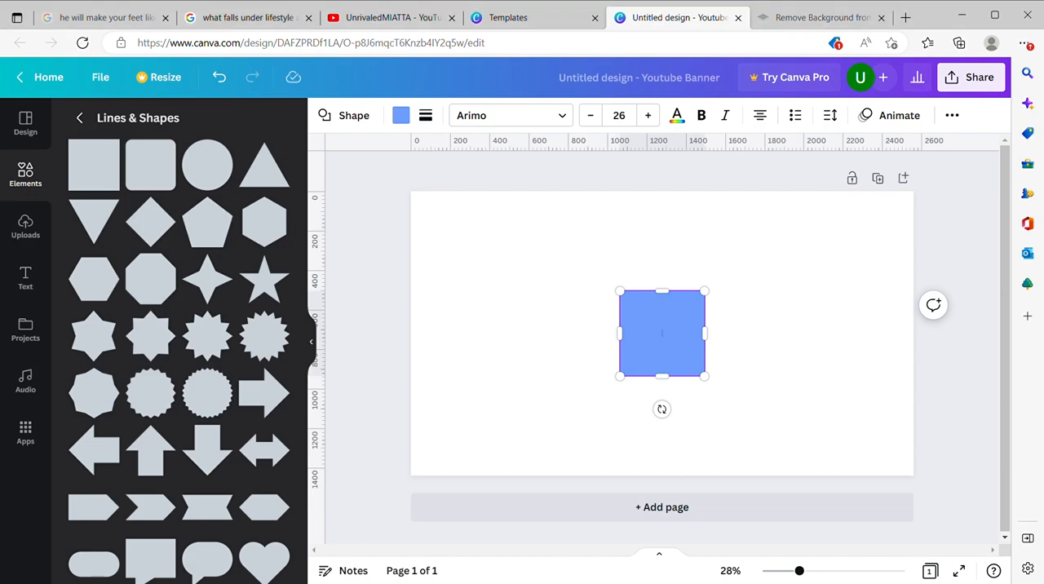
Step: Reduce the square's height to about 420 px by moving its upper edge, keeping the width unchanged
mouse_move(666, 299)
left_mouse_down()
mouse_move(665, 327)
mouse_move(659, 298)
left_mouse_up()
left_click_drag(660, 299, 658, 302)
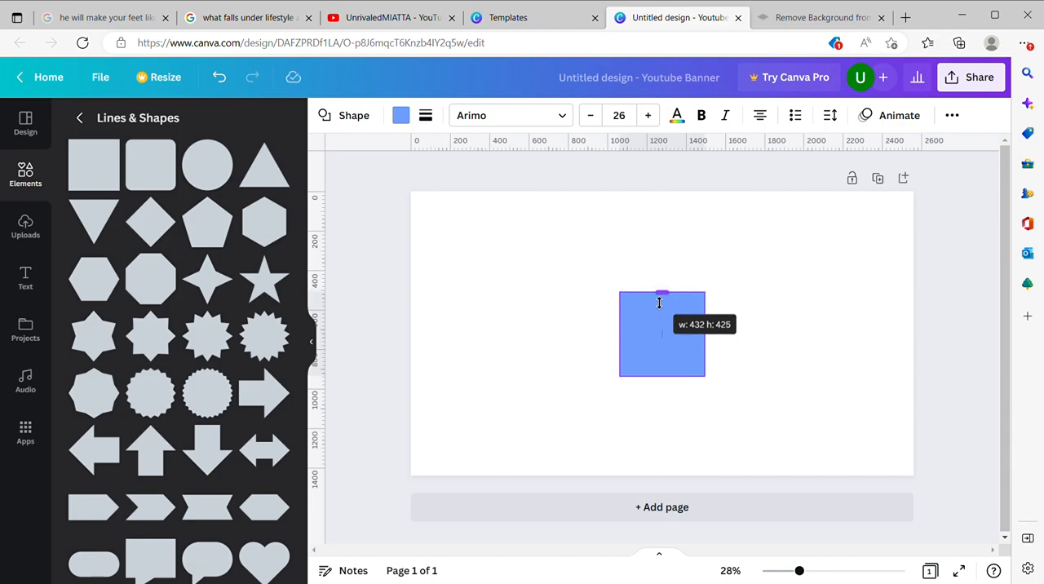
left_click_drag(659, 303, 658, 303)
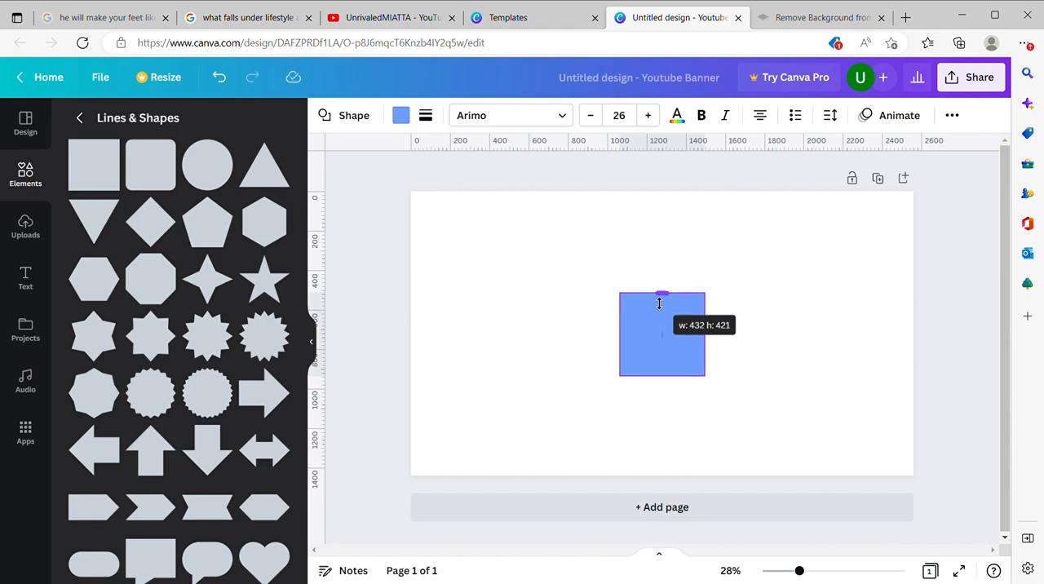
left_click_drag(659, 303, 659, 302)
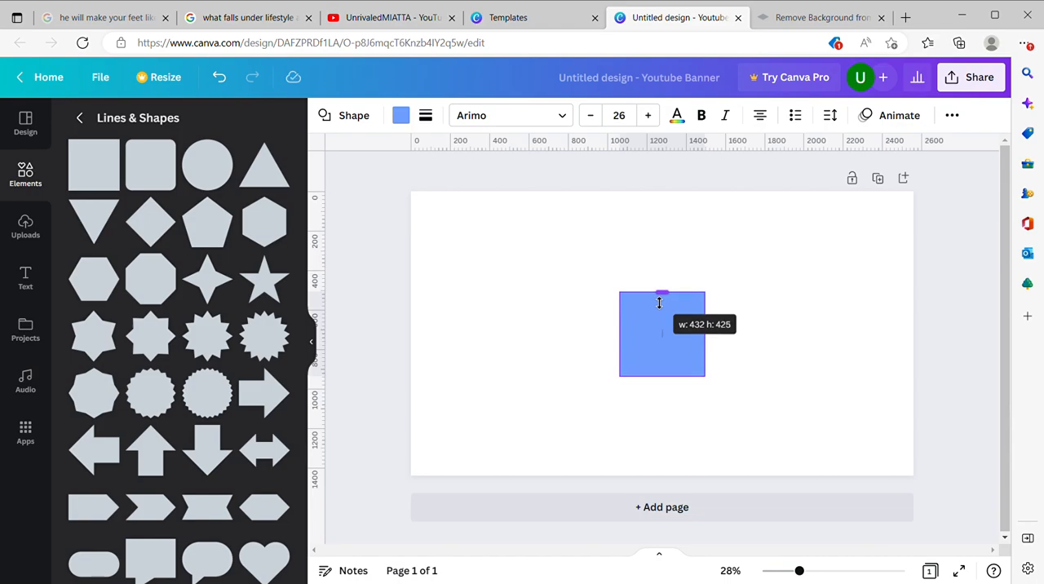
left_click_drag(659, 303, 659, 303)
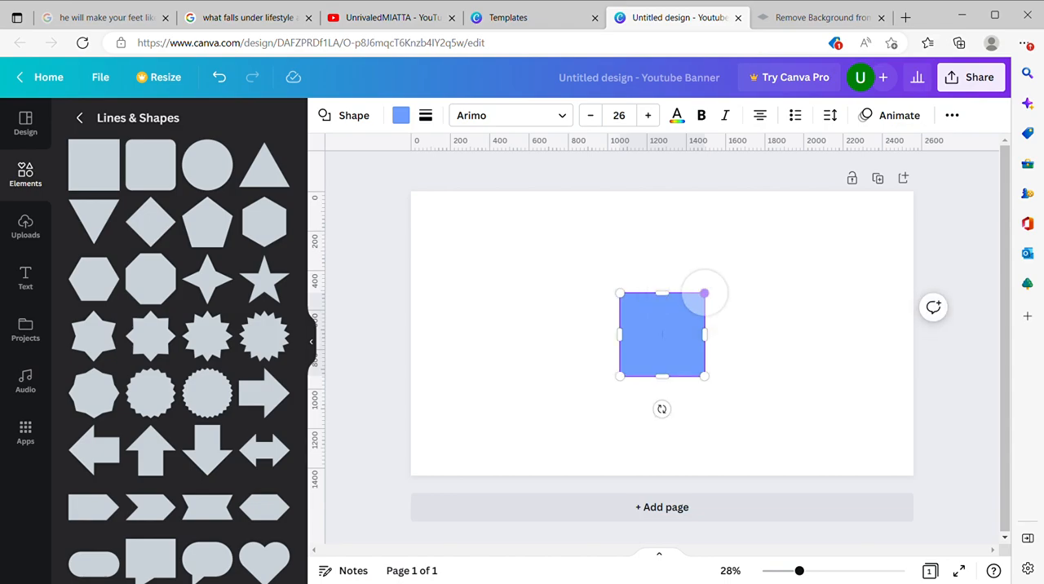
mouse_move(661, 292)
left_mouse_down()
mouse_move(661, 306)
mouse_move(662, 297)
left_mouse_up()
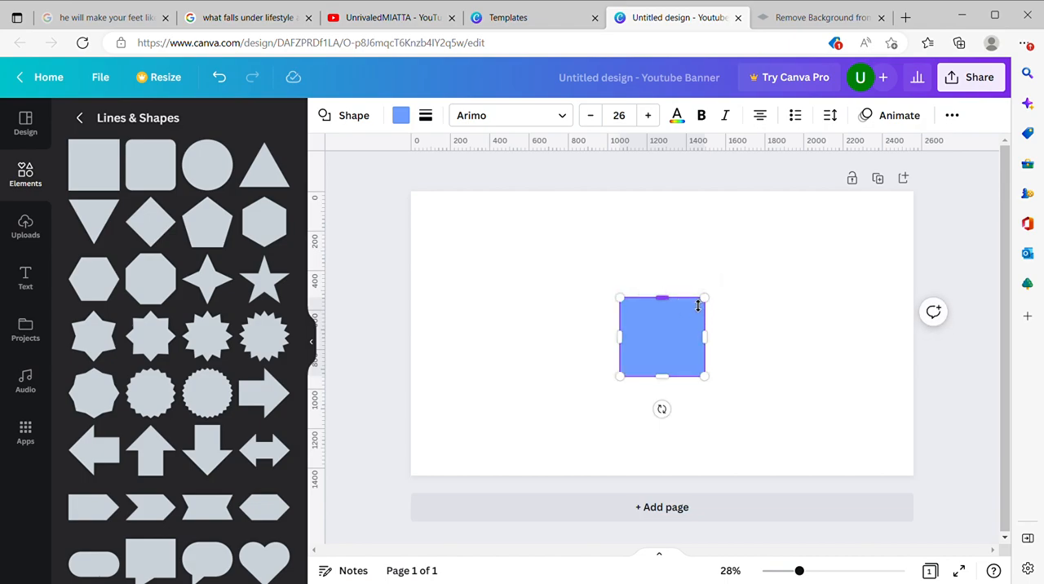
left_click_drag(697, 304, 700, 300)
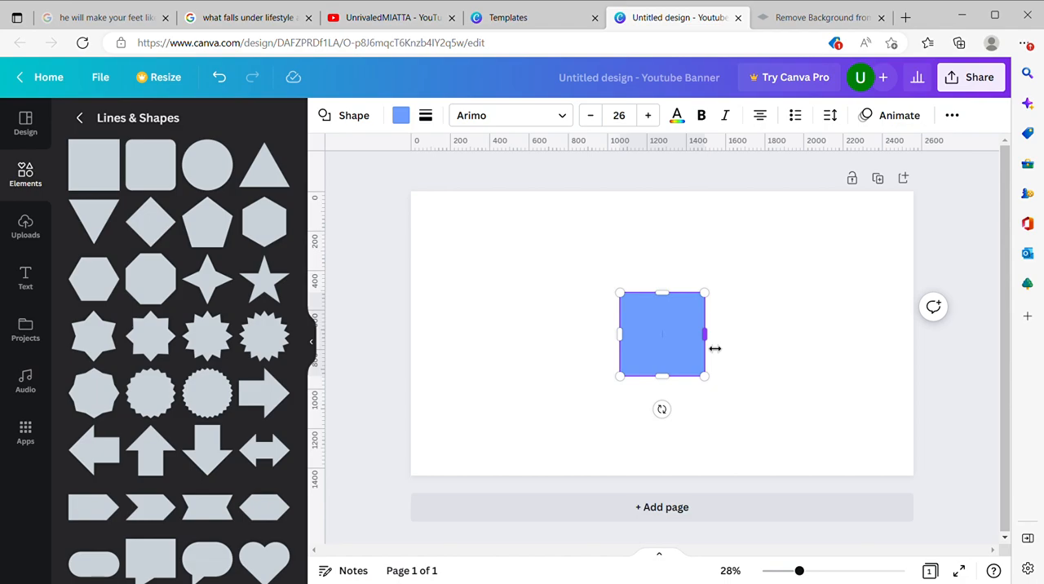
Step: Stretch the square on both sides into a rectangle about 1530 px wide across the banner's centre
left_click_drag(714, 348, 827, 348)
left_click_drag(619, 341, 522, 342)
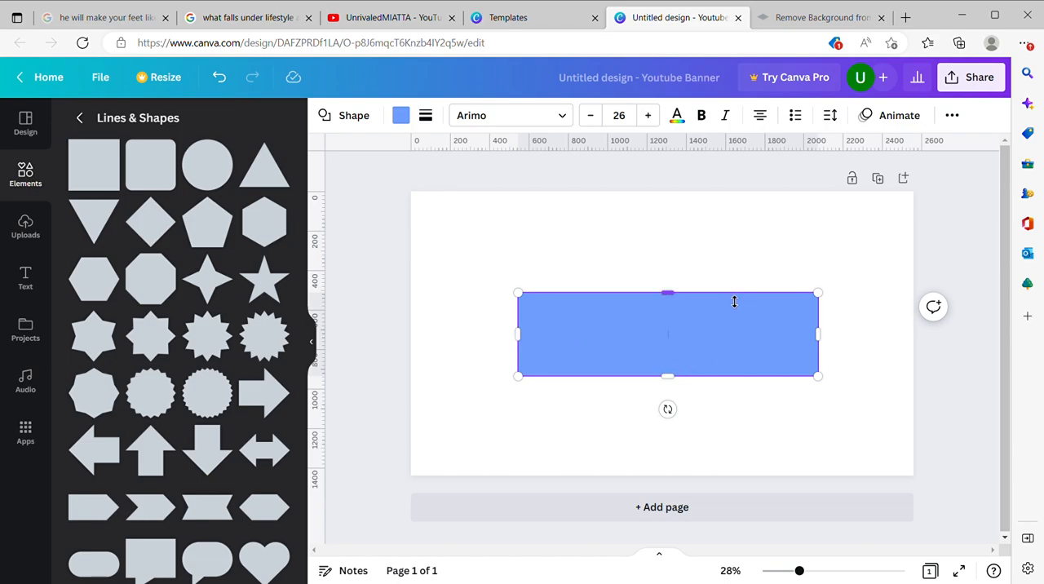
Step: Add a second square at the banner's centre and recolour the wide rectangle behind it lime green
left_click(844, 338)
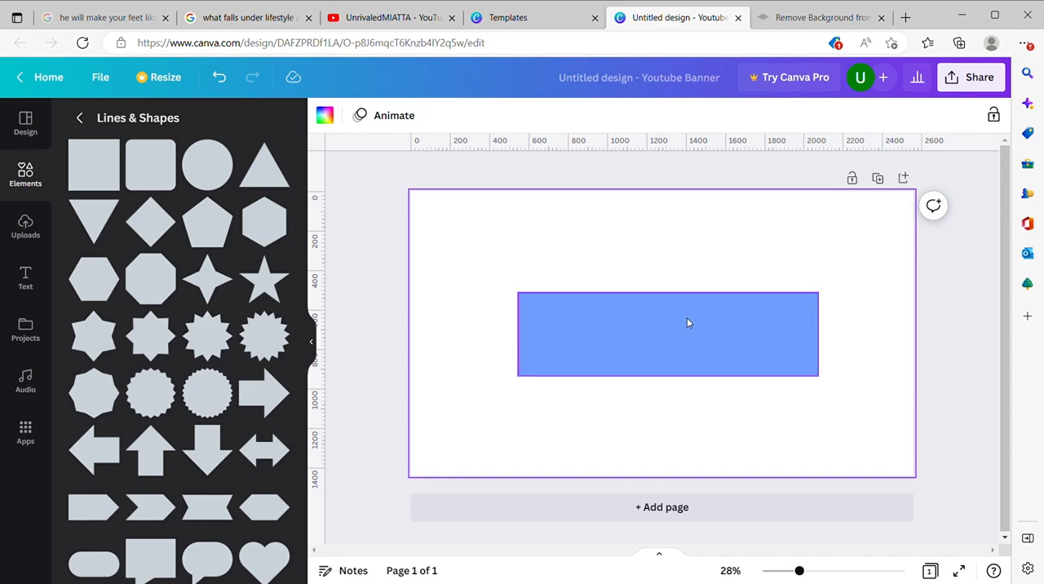
left_click(93, 164)
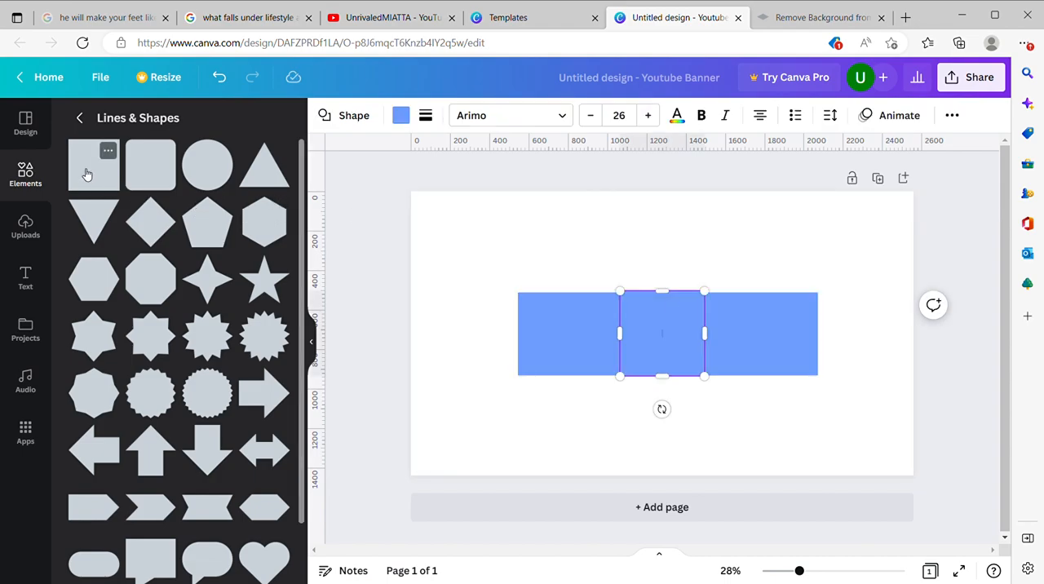
left_click(776, 323)
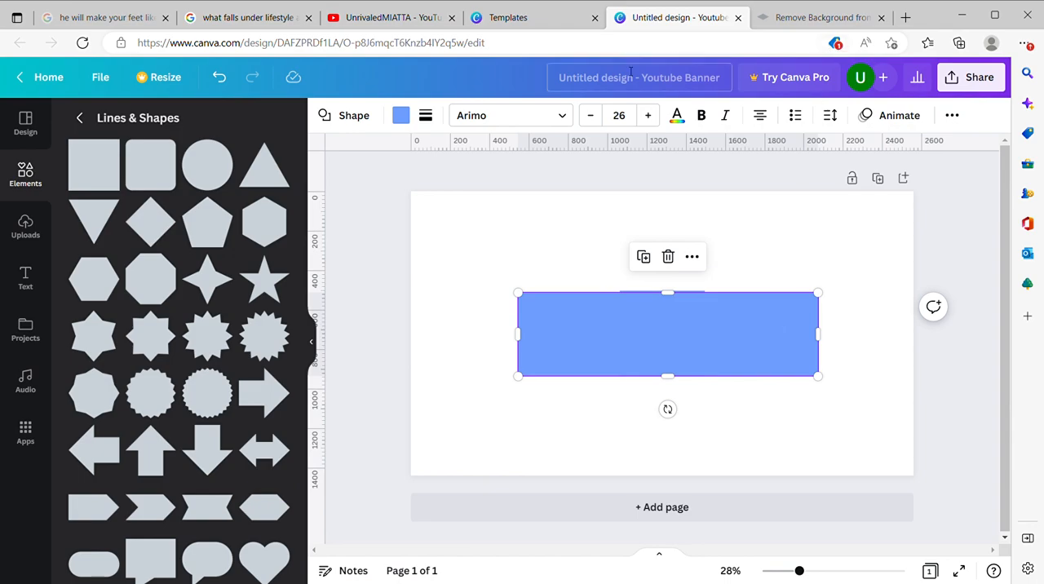
left_click(400, 115)
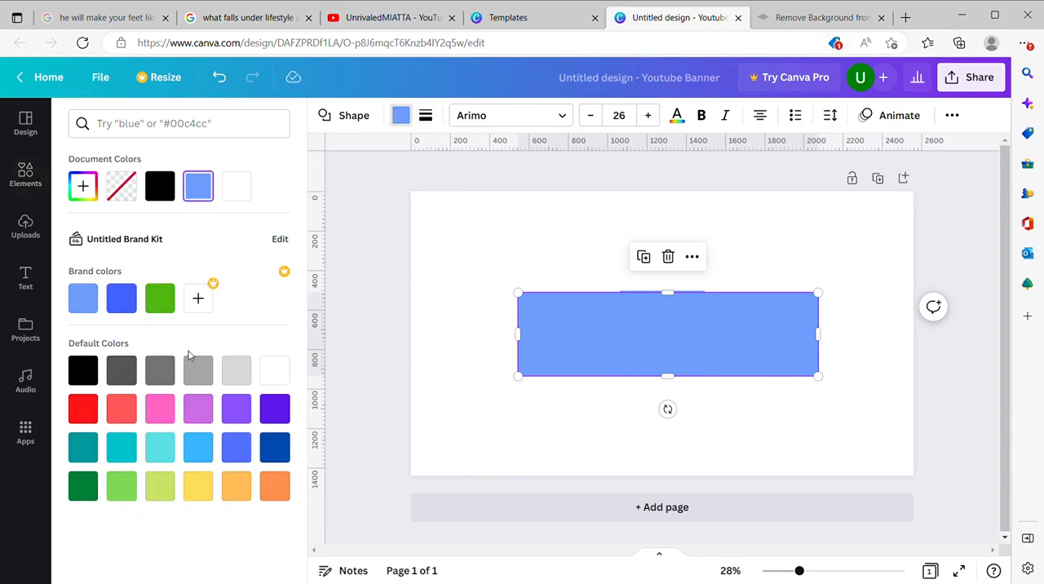
left_click(173, 498)
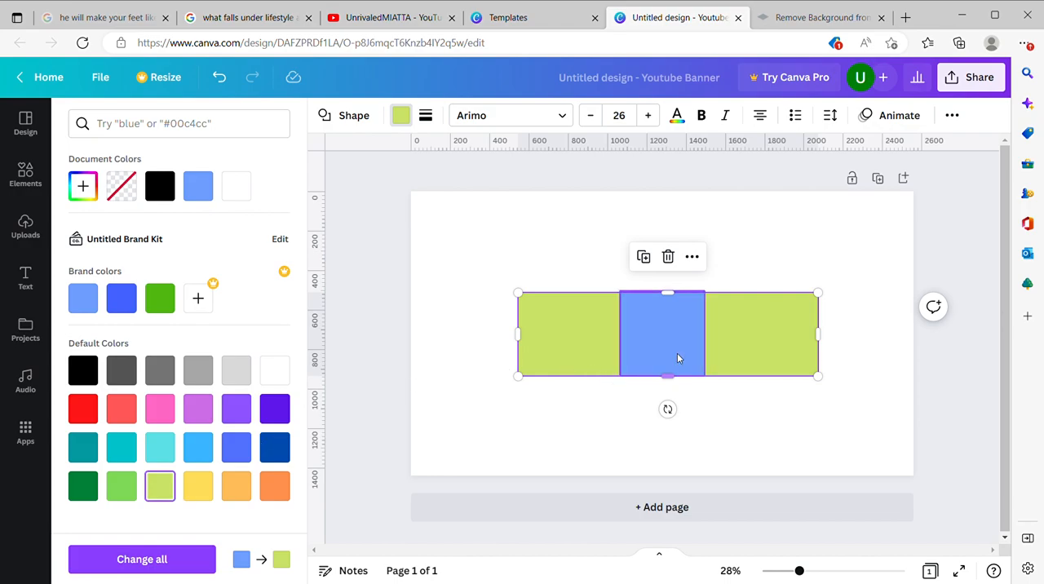
left_click(756, 250)
Step: Align the blue square's upper edge with the green rectangle and stretch both its sides to about 1854 px wide, 423 px high
left_click(647, 342)
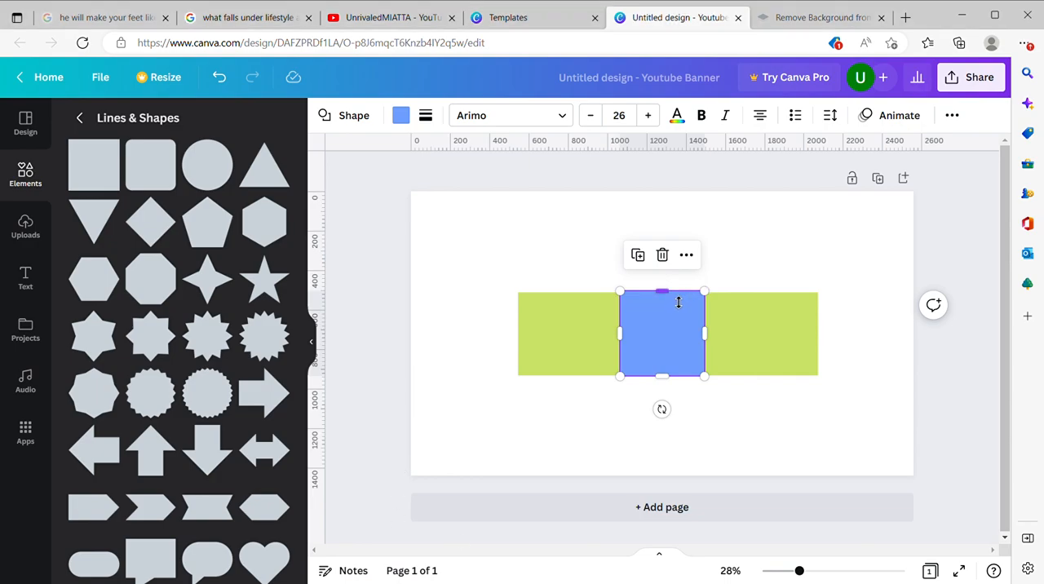
mouse_move(691, 300)
left_mouse_down()
mouse_move(690, 310)
mouse_move(690, 293)
left_mouse_up()
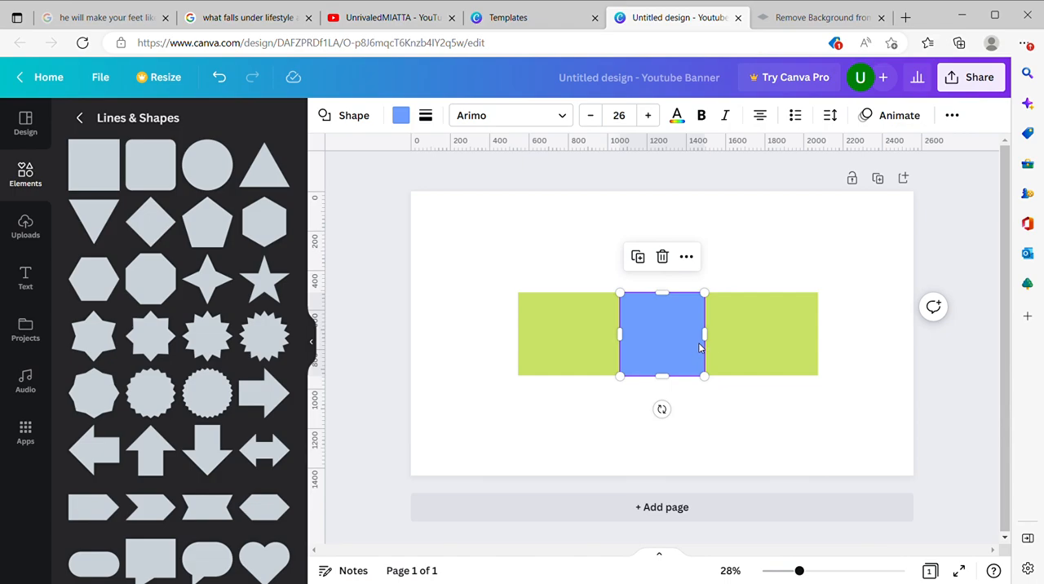
left_click(475, 583)
left_click_drag(712, 343, 859, 337)
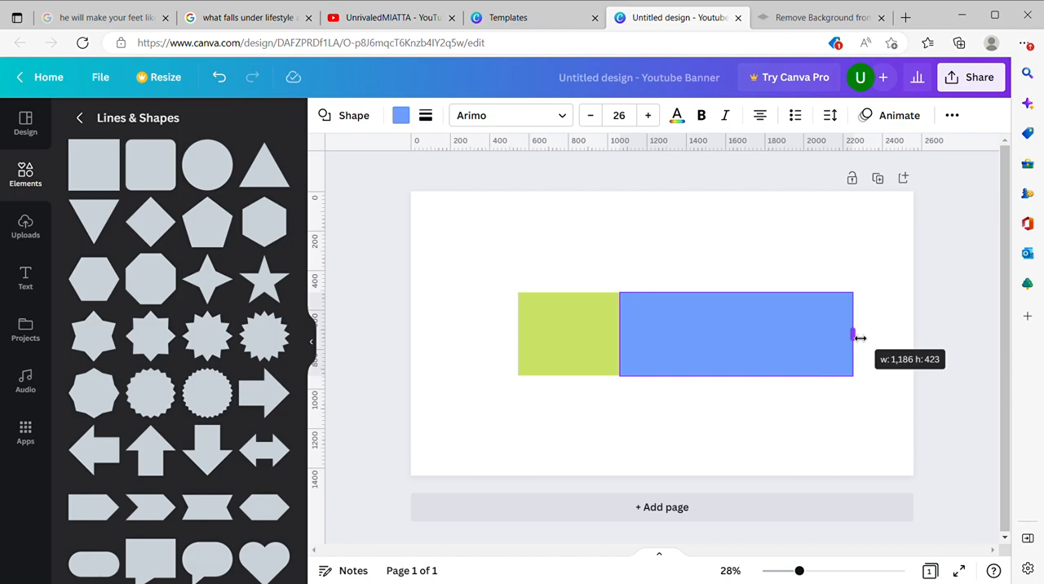
left_click_drag(860, 337, 864, 338)
left_click_drag(631, 337, 501, 349)
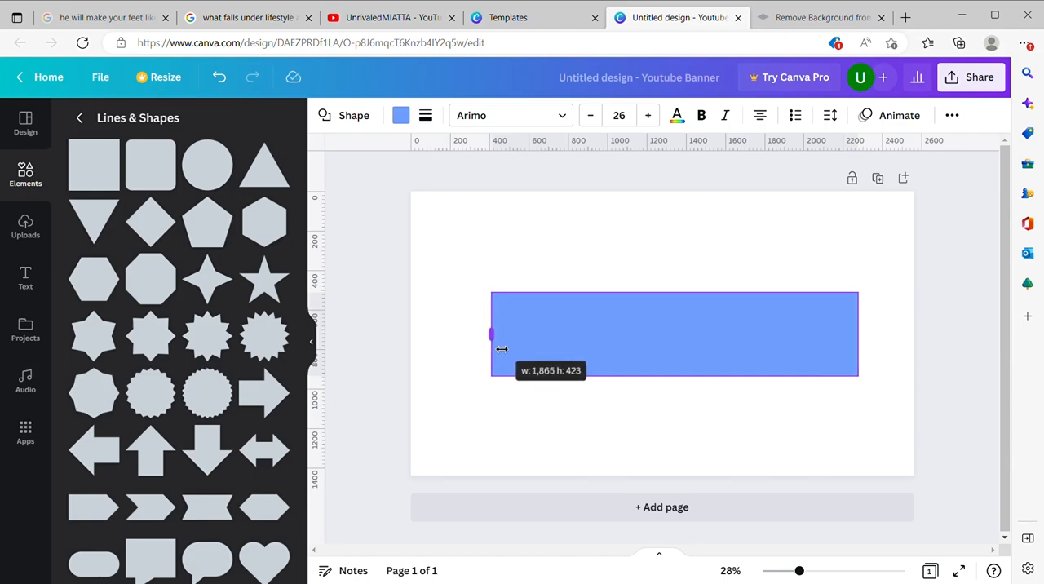
left_click_drag(501, 348, 500, 346)
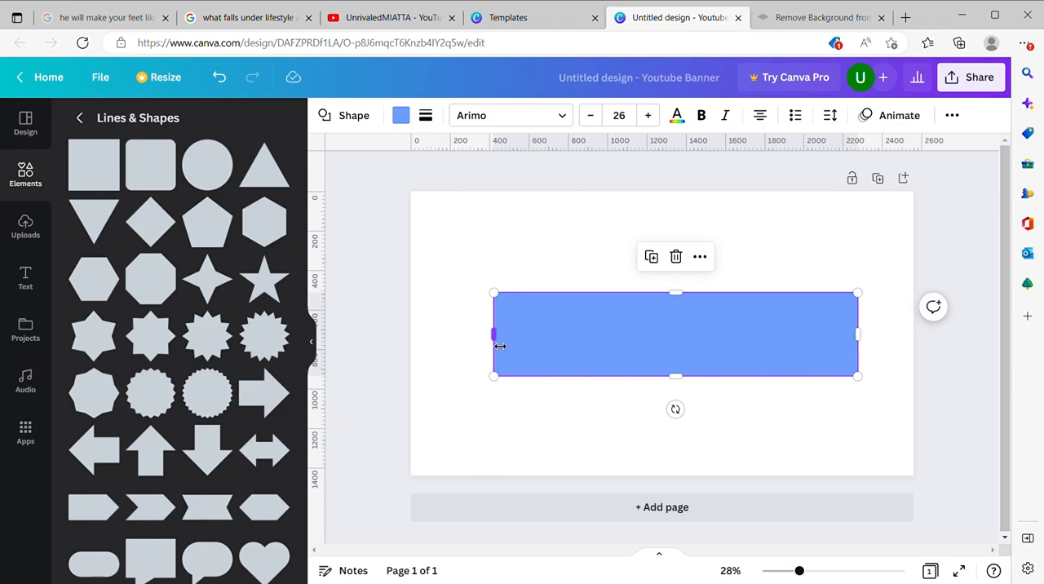
Step: Centre the blue rectangle over the green one, and shift it slightly down to expose the green rectangle's upper edge
left_click(569, 256)
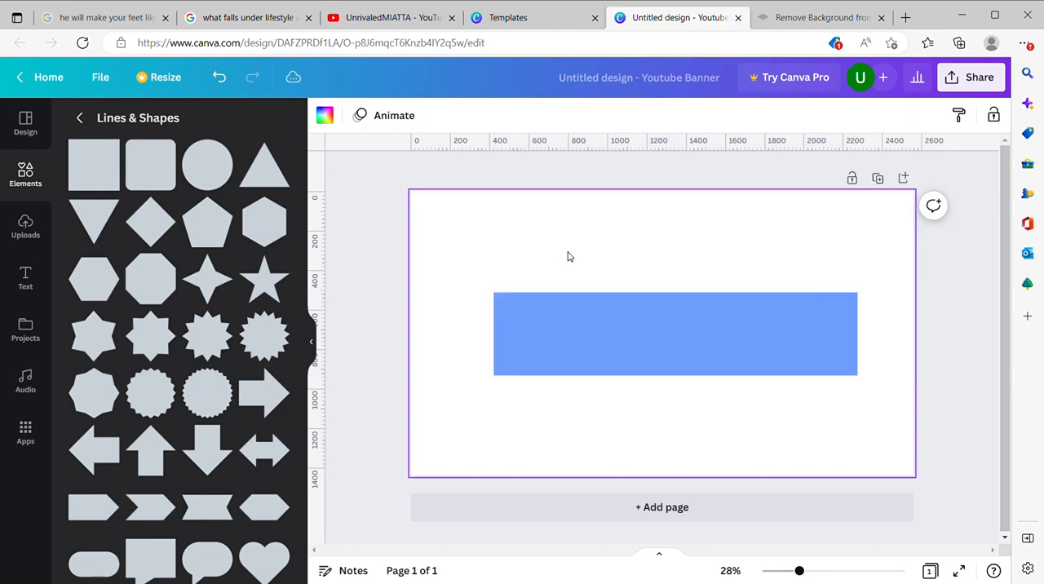
left_click(704, 354)
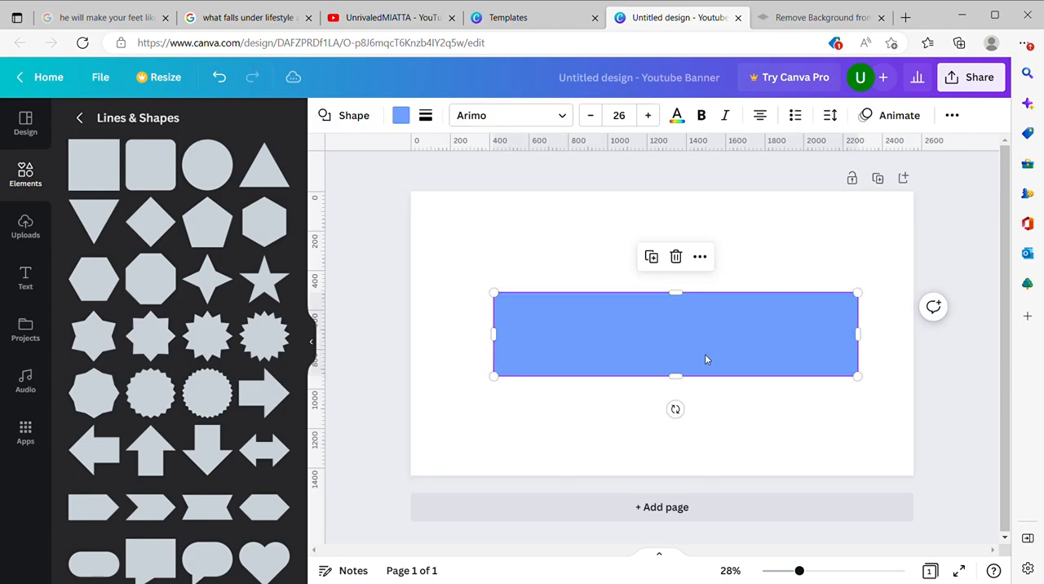
mouse_move(705, 358)
left_mouse_down()
mouse_move(710, 375)
mouse_move(709, 356)
mouse_move(698, 364)
left_mouse_up()
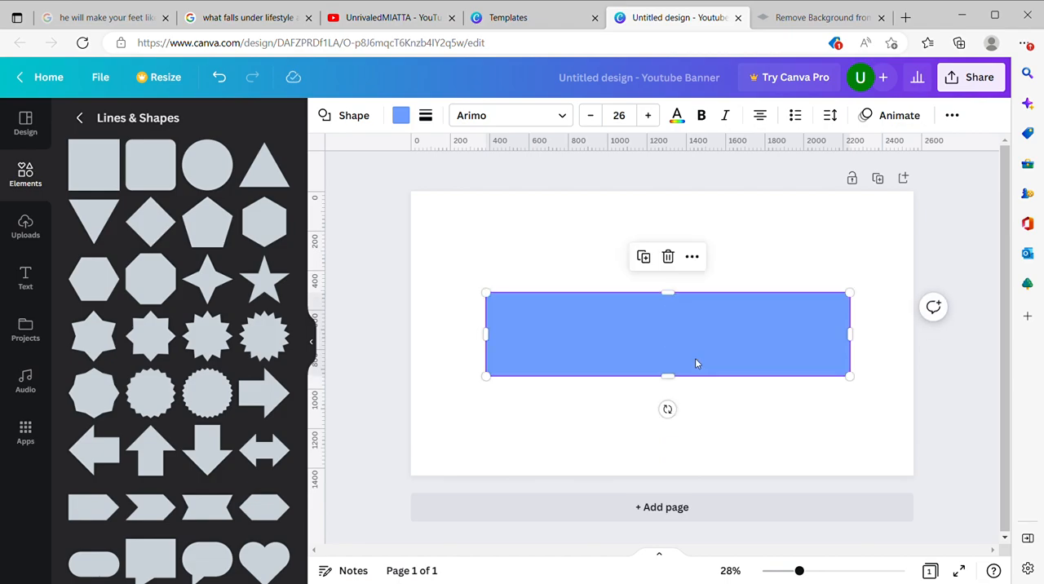
left_click_drag(627, 314, 629, 328)
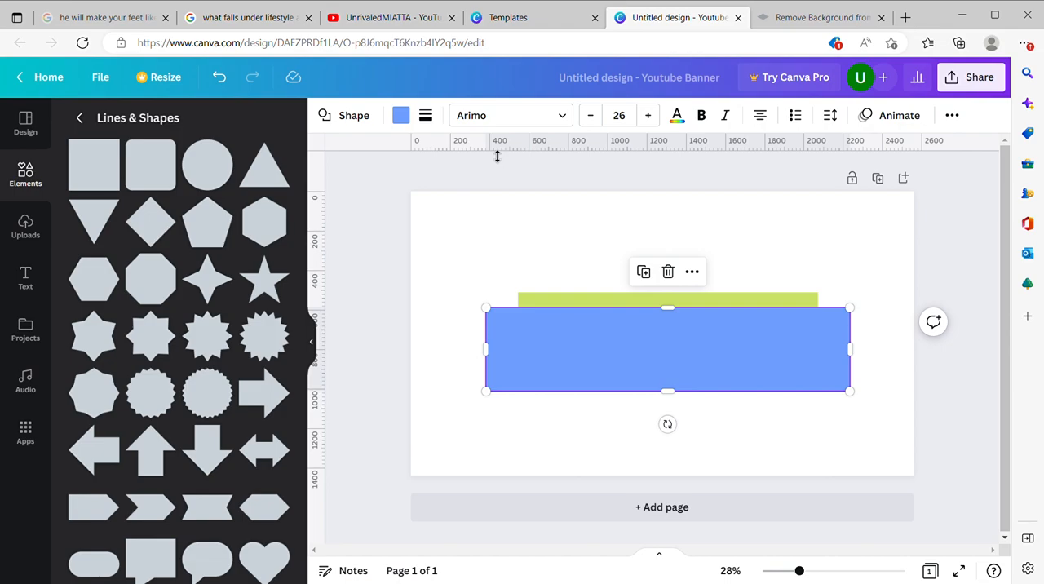
Step: Add horizontal guides along the green rectangle's upper edge and the blue rectangle's lower edge at about 1012 px
left_click_drag(496, 155, 517, 300)
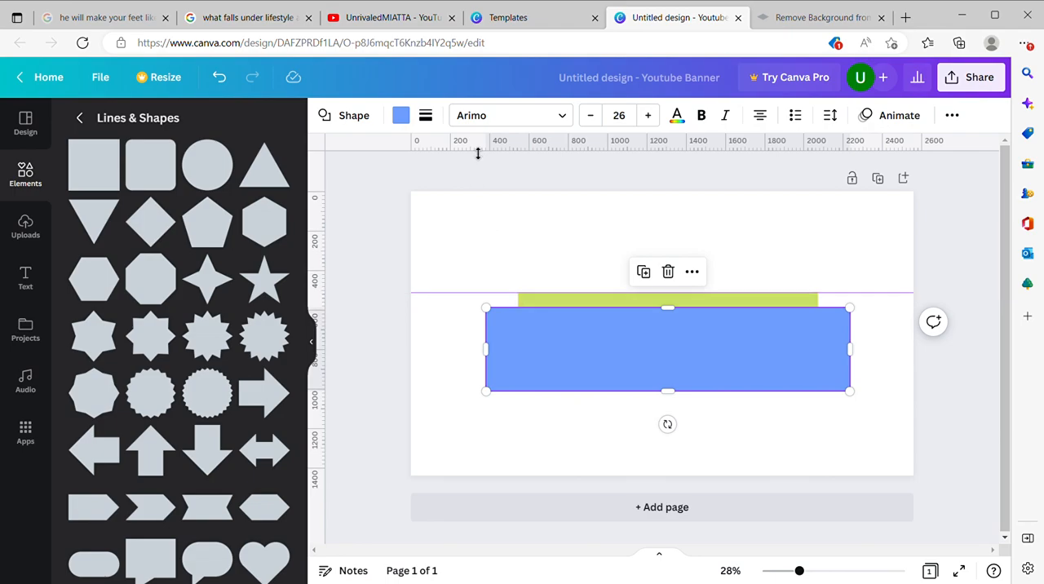
left_click_drag(477, 154, 527, 404)
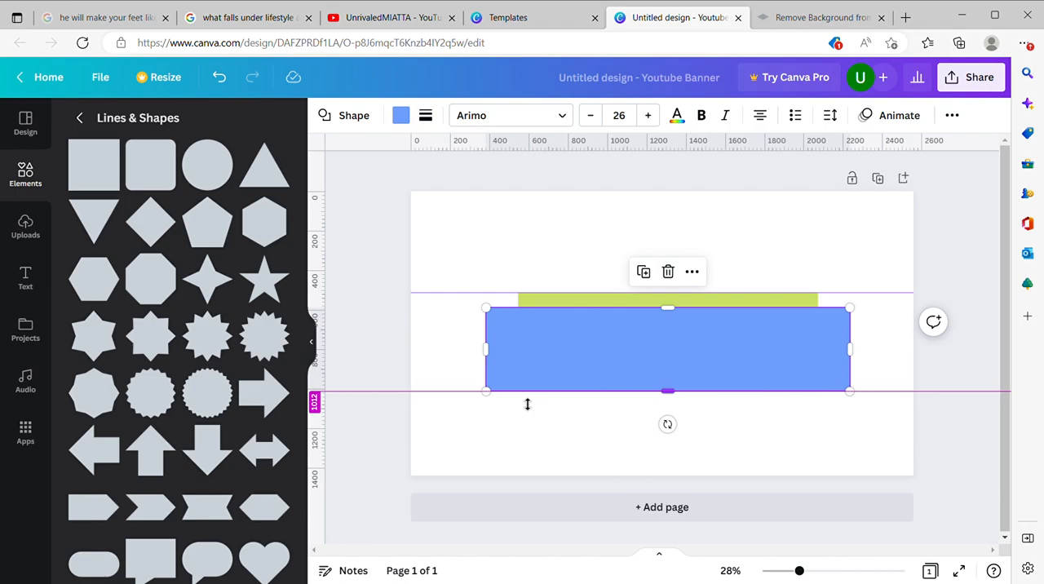
mouse_move(573, 360)
left_mouse_down()
mouse_move(584, 329)
mouse_move(579, 364)
left_mouse_up()
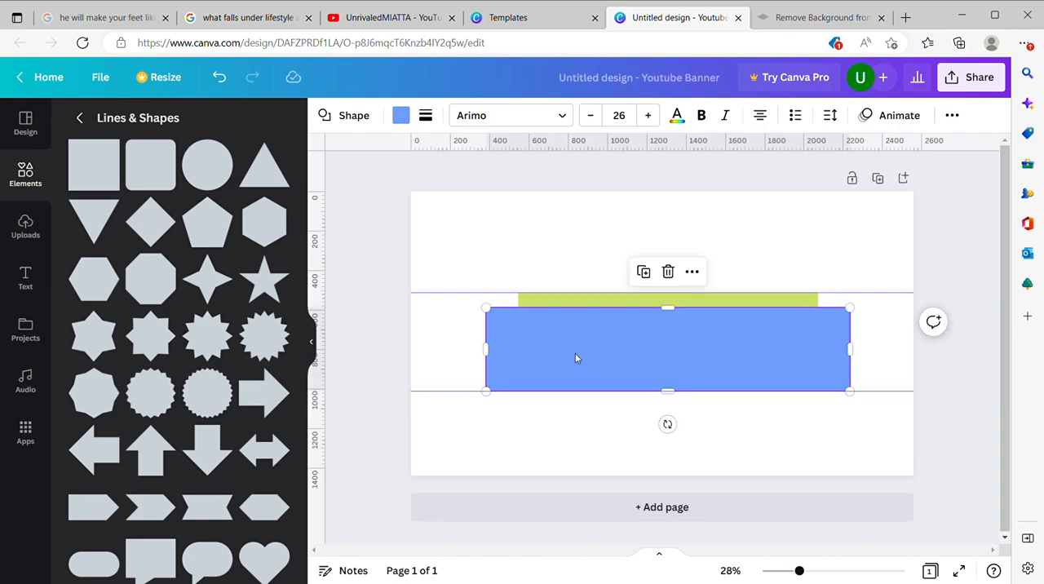
Step: Add four vertical guides, one along each side edge of the green rectangle and of the blue rectangle
left_click_drag(333, 246, 529, 258)
left_click_drag(330, 234, 493, 247)
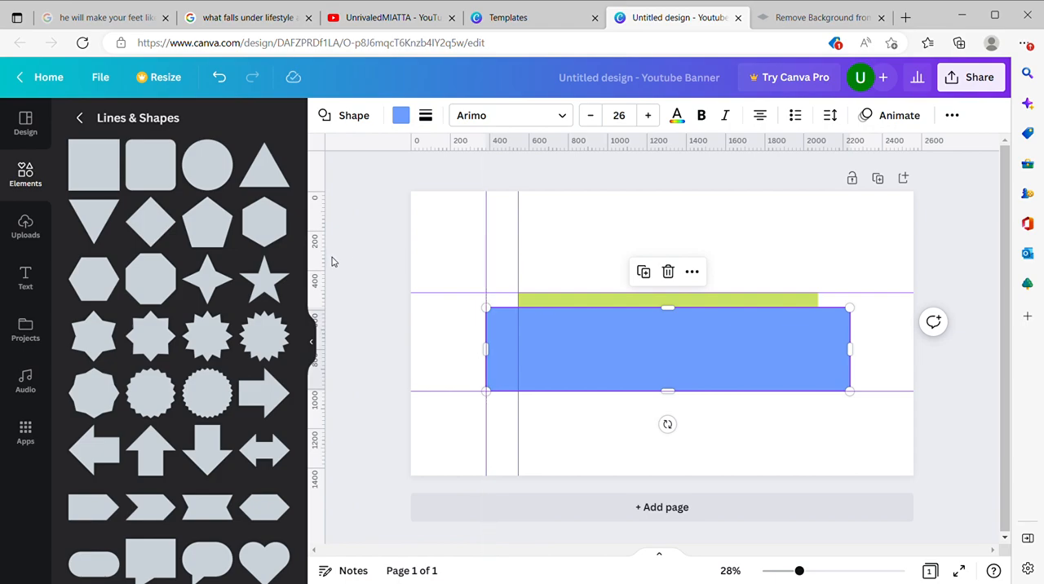
left_click_drag(329, 266, 847, 242)
left_click_drag(328, 291, 829, 280)
left_click(738, 207)
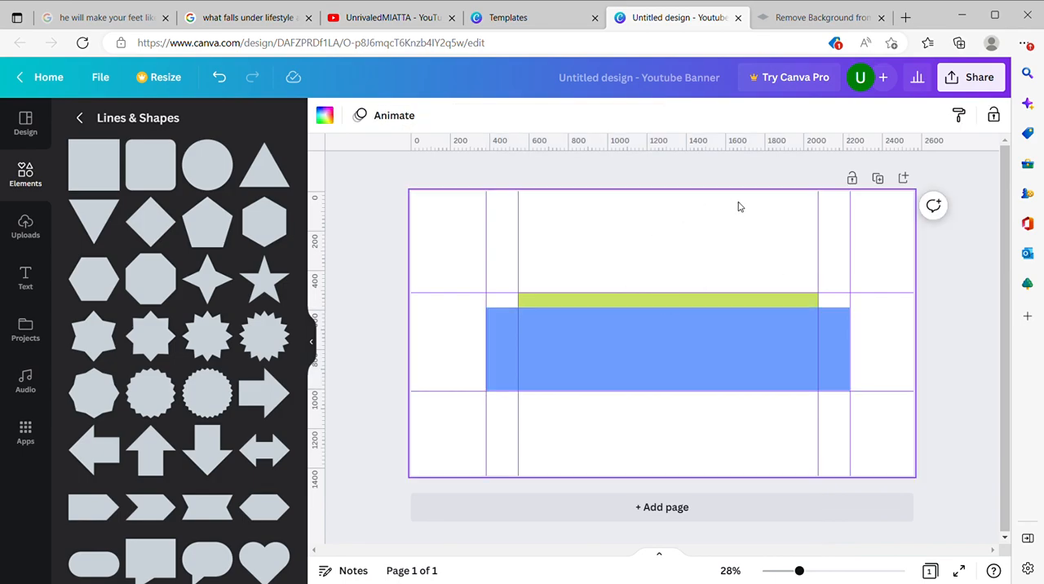
Step: Move the blue rectangle back up to the upper guide and align the lower horizontal guide with its lower edge
mouse_move(618, 361)
left_mouse_down()
mouse_move(627, 457)
mouse_move(615, 337)
mouse_move(609, 347)
mouse_move(620, 351)
left_mouse_up()
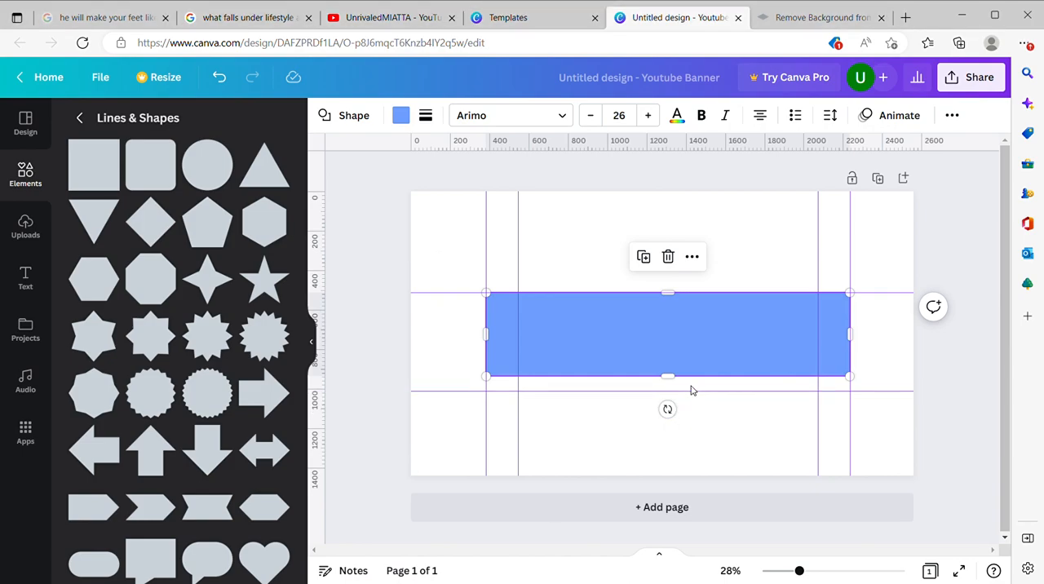
left_click_drag(696, 380, 696, 384)
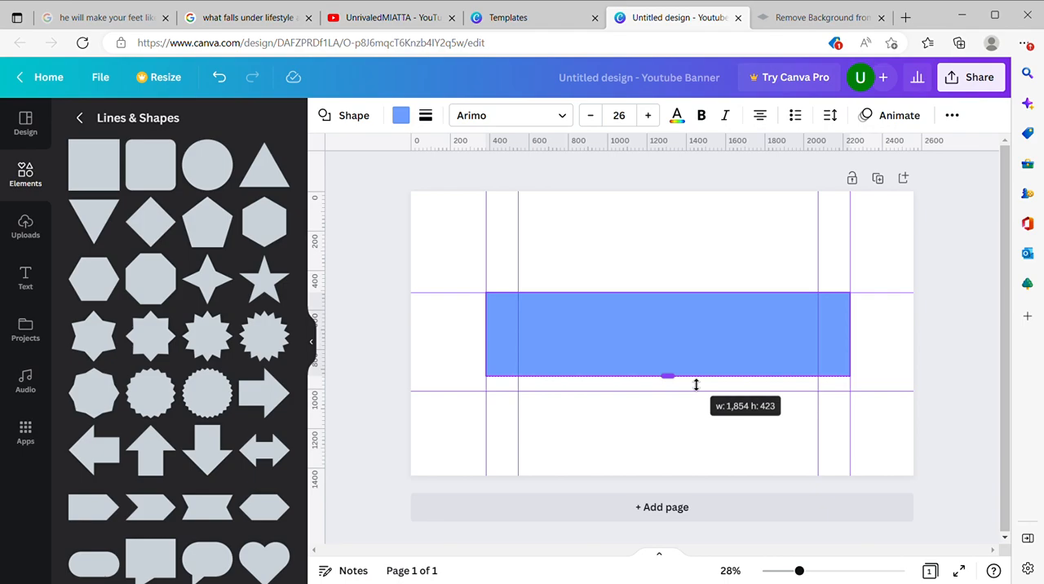
left_click_drag(695, 384, 695, 384)
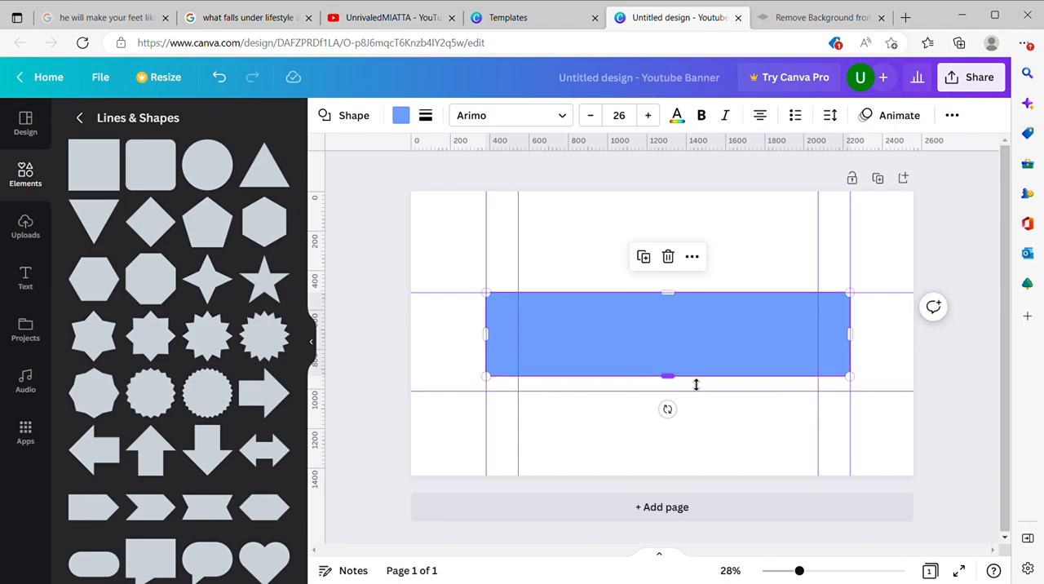
left_click_drag(556, 398, 556, 386)
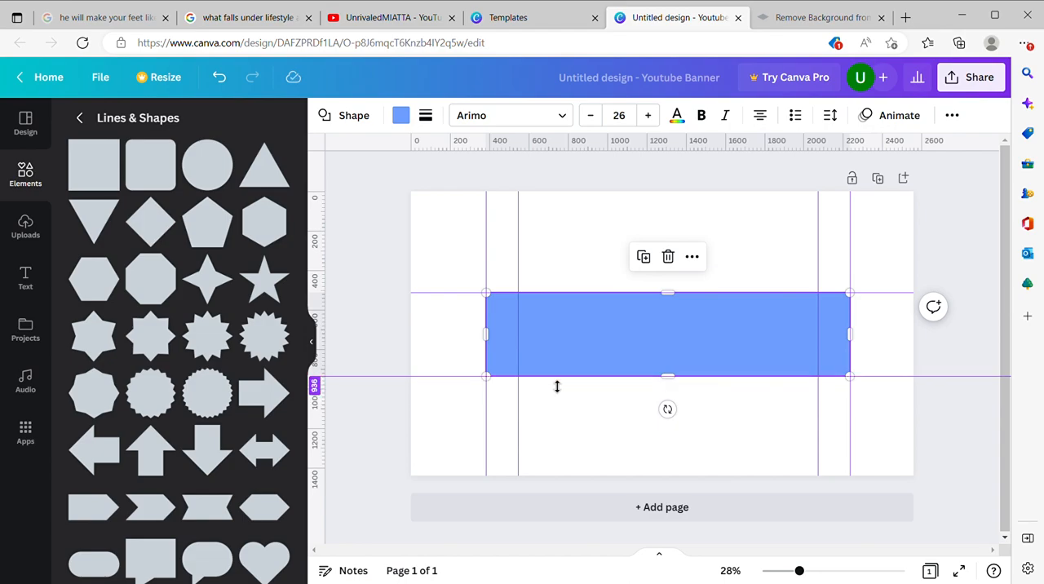
left_click(573, 460)
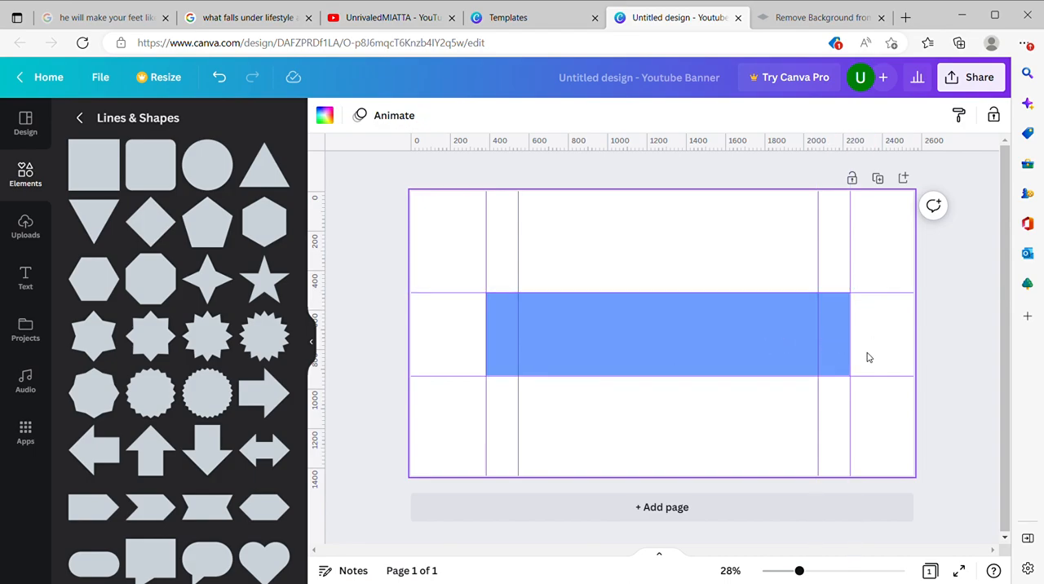
Step: Switch to the UnrivaledMIATTA YouTube channel to examine its banner layout, and return to the Canva banner design
left_click(377, 27)
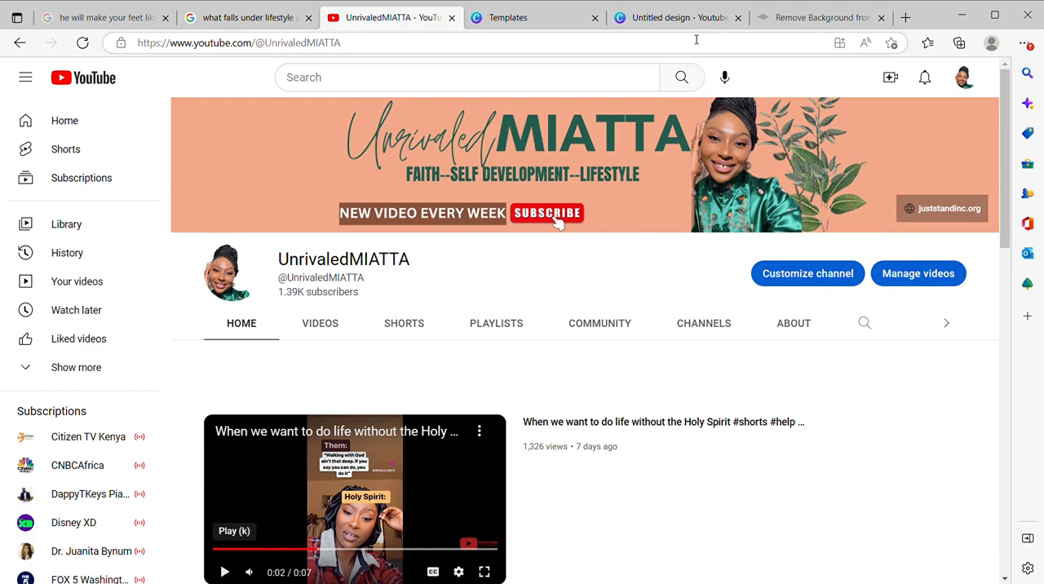
left_click(534, 27)
left_click(658, 16)
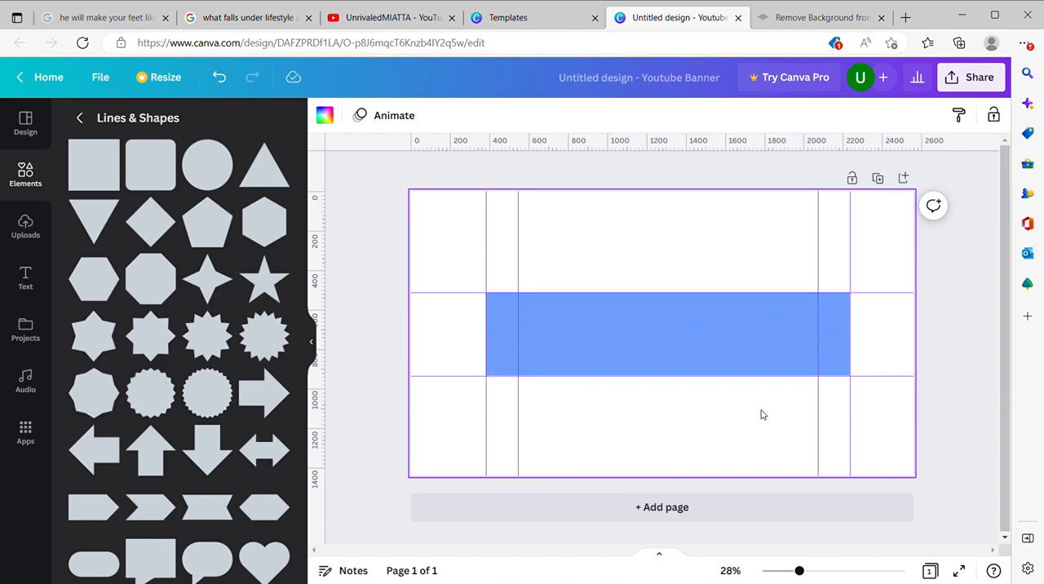
Step: Delete the blue and green rectangles from the banner, keeping the guides
left_click(758, 354)
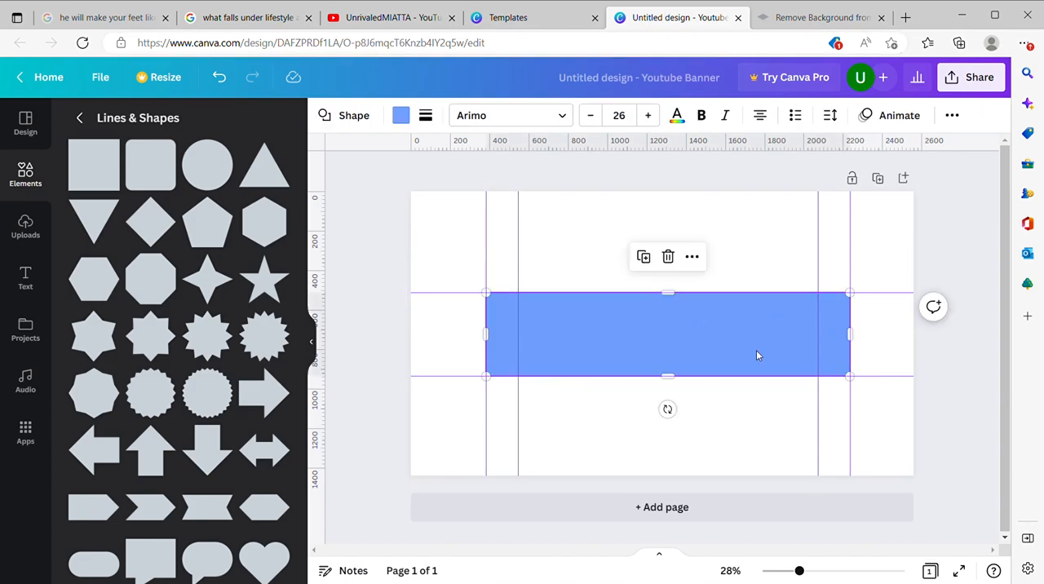
left_click(668, 257)
left_click(638, 343)
left_click(670, 256)
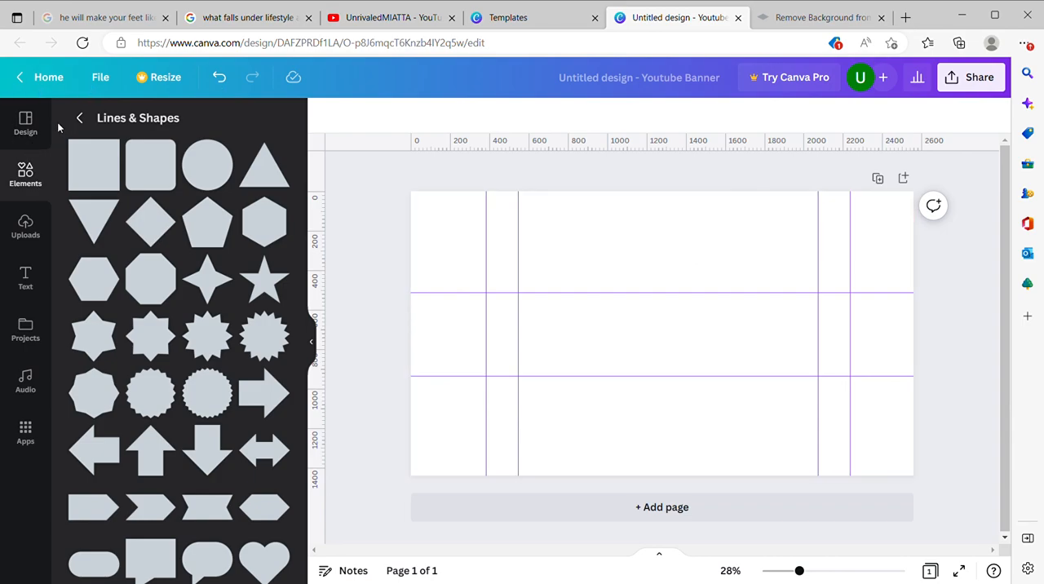
Step: Fill the banner background with teal and darken it to the custom colour #0D6E72
left_click(29, 138)
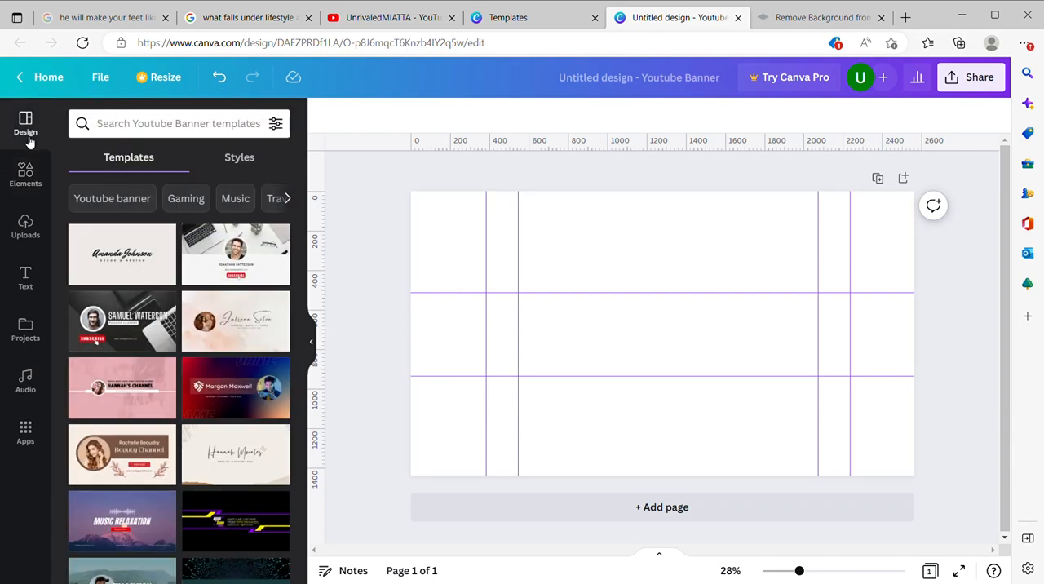
left_click(550, 242)
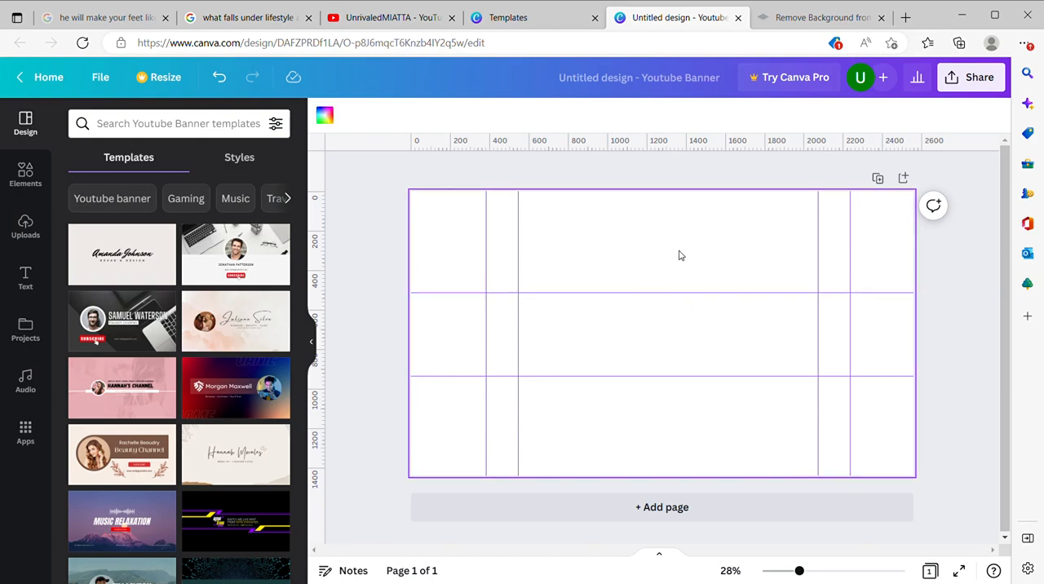
left_click(324, 115)
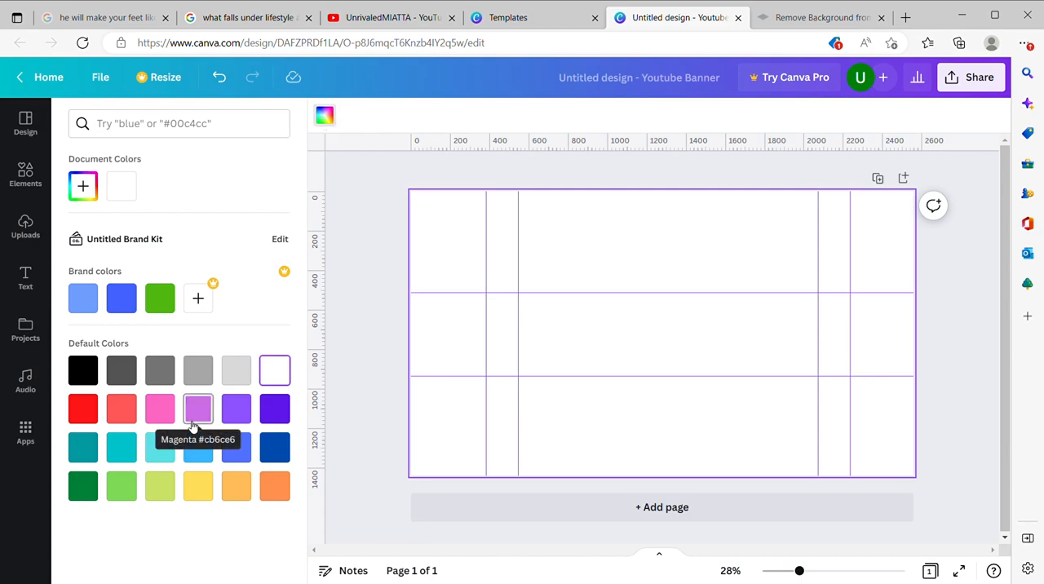
left_click(83, 448)
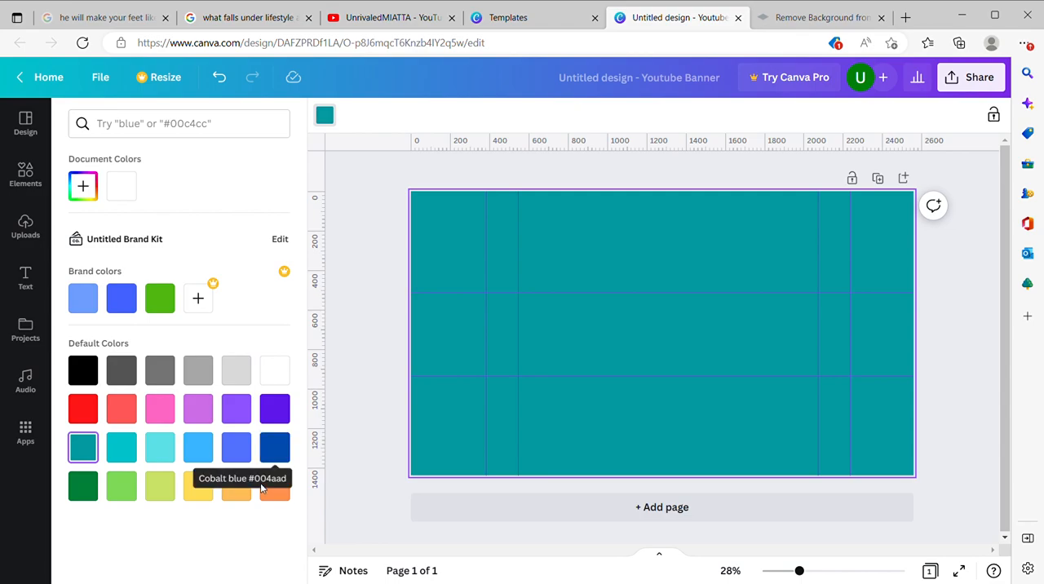
left_click(83, 186)
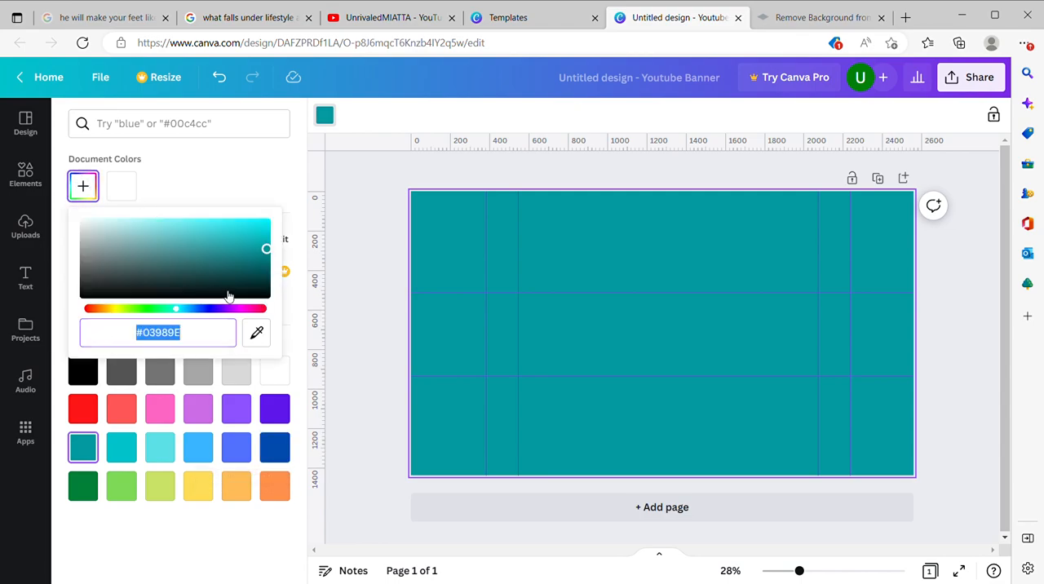
left_click_drag(267, 249, 250, 263)
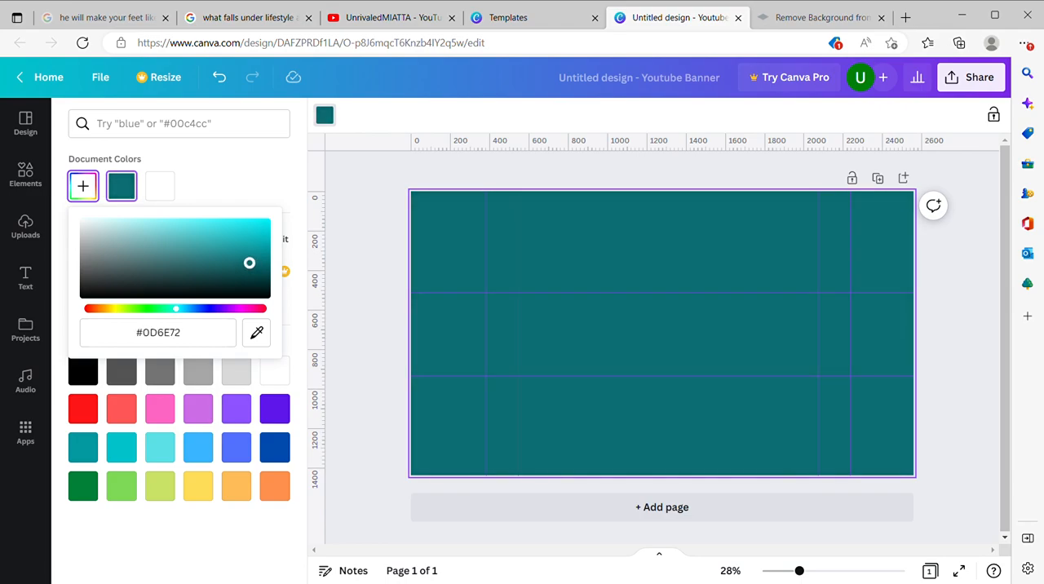
left_click(273, 181)
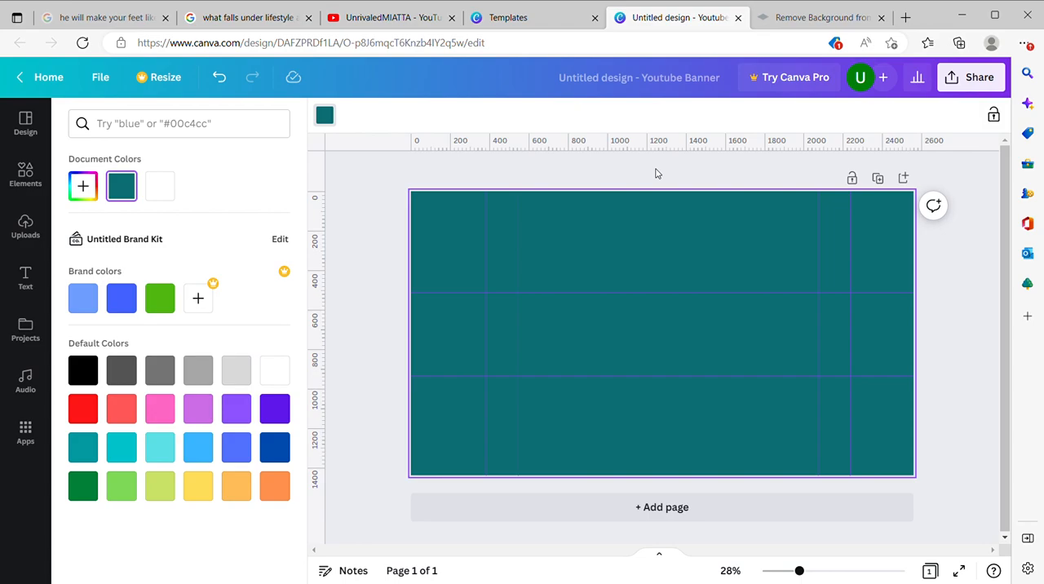
Step: Check the existing banner on the UnrivaledMIATTA YouTube channel and return to the Canva banner design
left_click(436, 18)
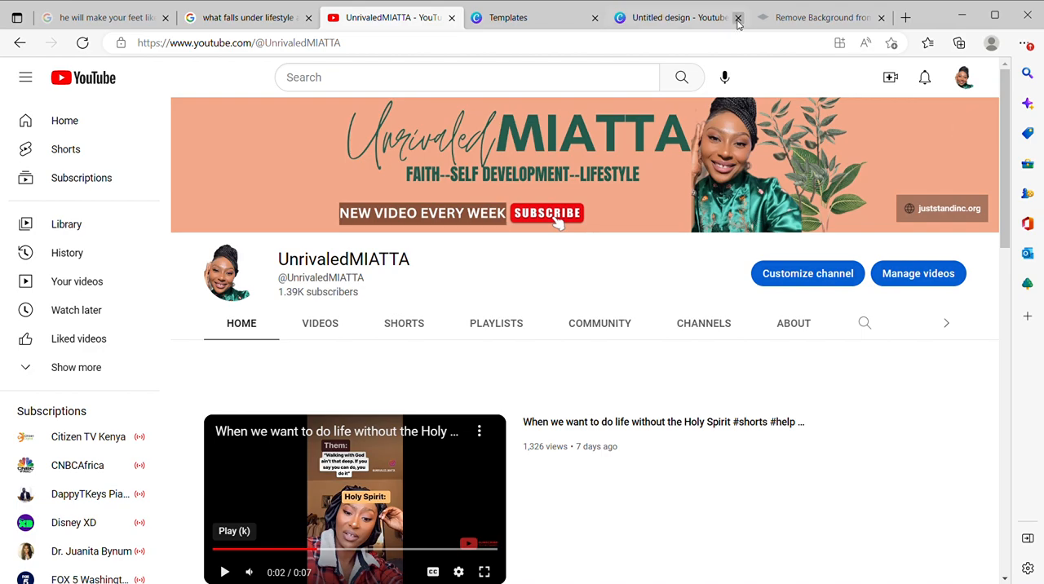
left_click(678, 18)
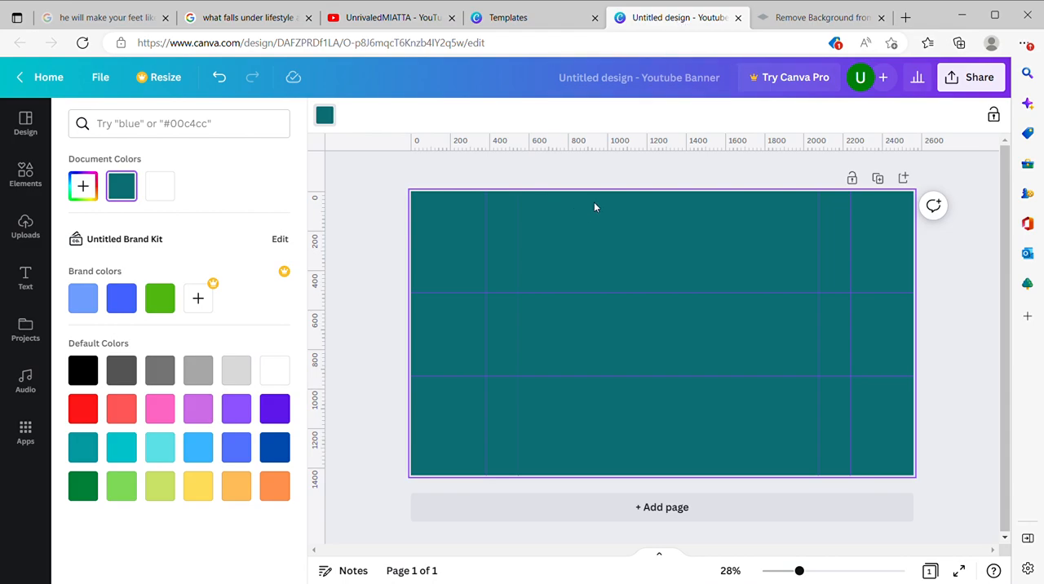
Step: Switch to remove.bg, upload the photo of the woman in the blue dress for background removal, and download the cut-out
left_click(816, 18)
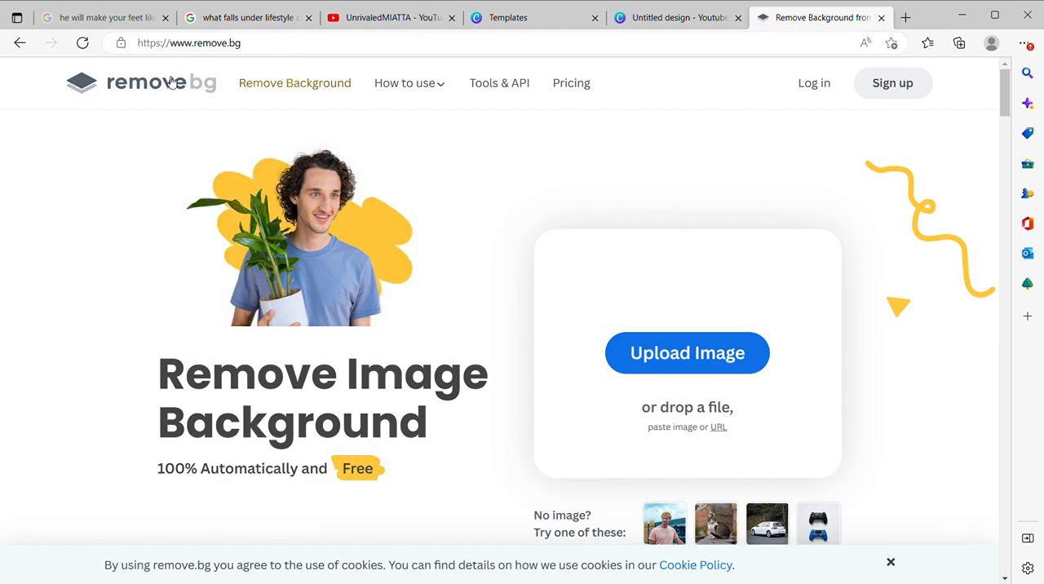
left_click(730, 357)
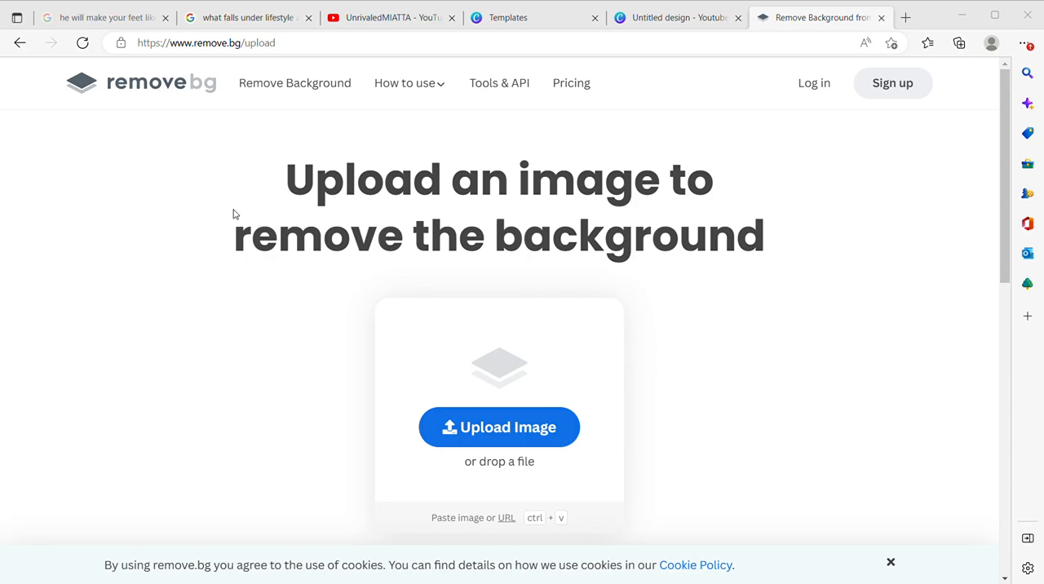
key("ctrl+v")
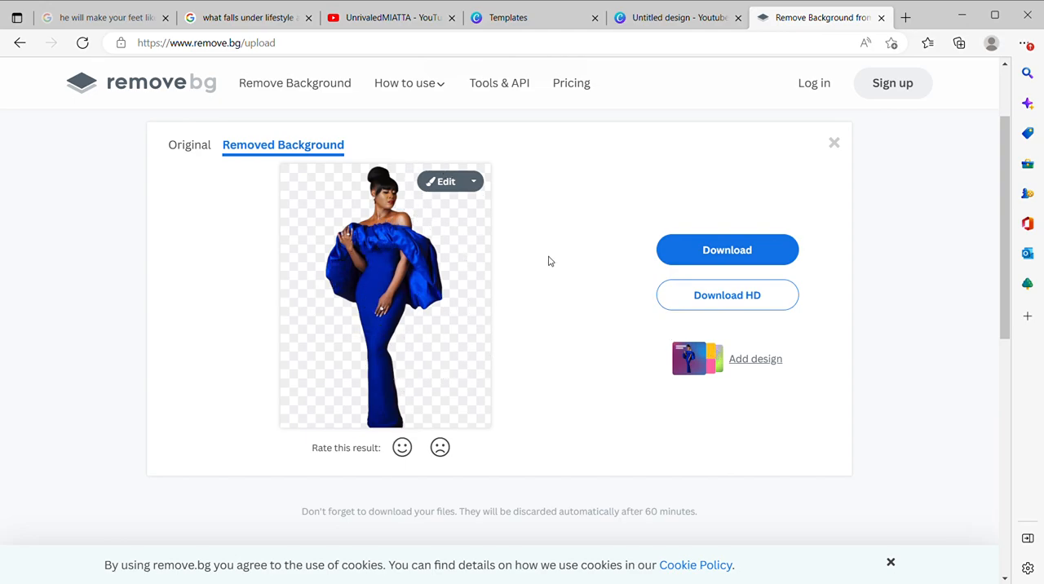
left_click(677, 266)
Step: Switch back to Canva, upload the background-free photo of the woman in blue, and add it to the banner
left_click(662, 21)
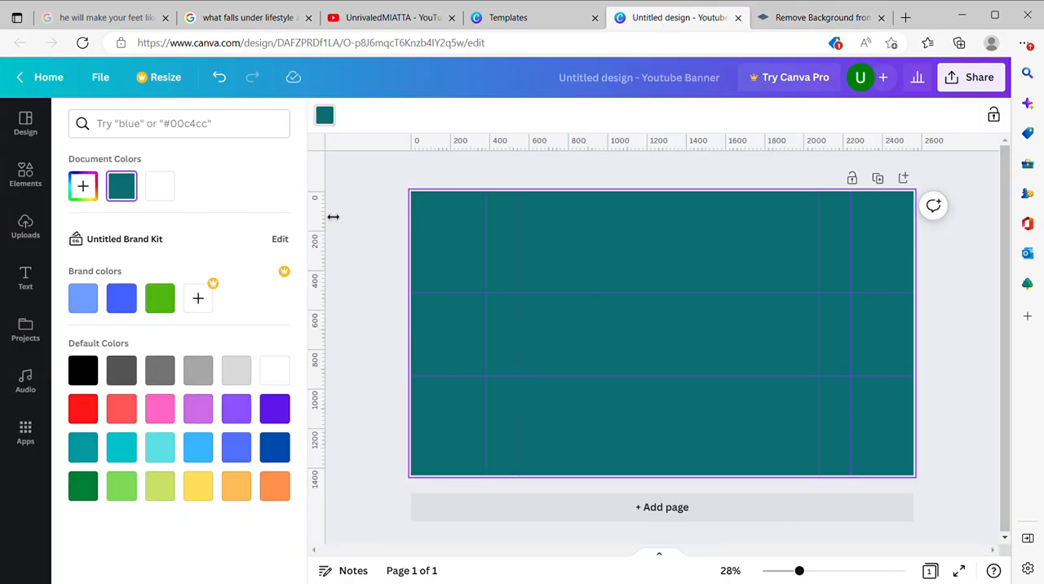
left_click(26, 226)
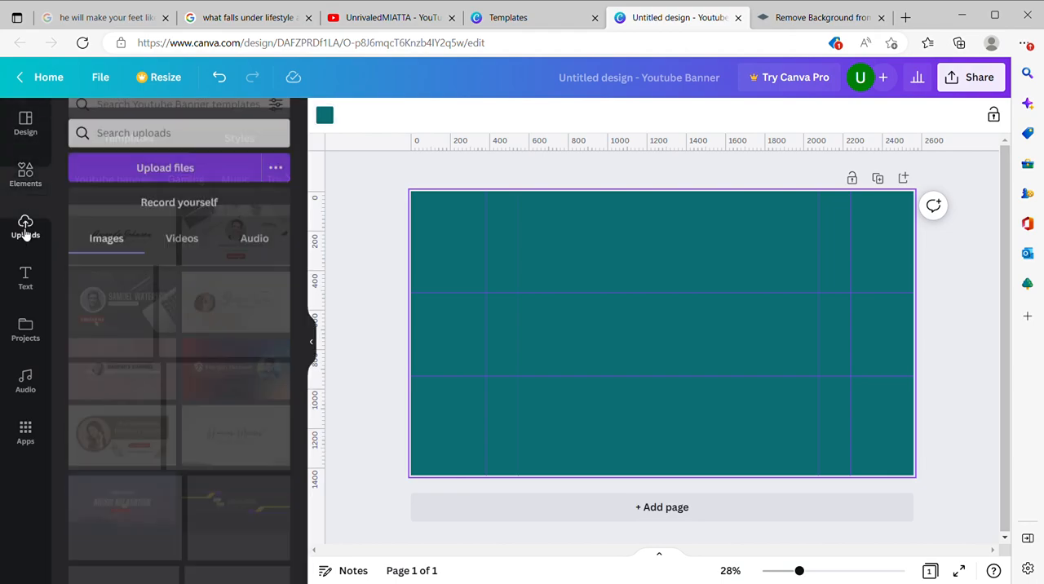
left_click(119, 158)
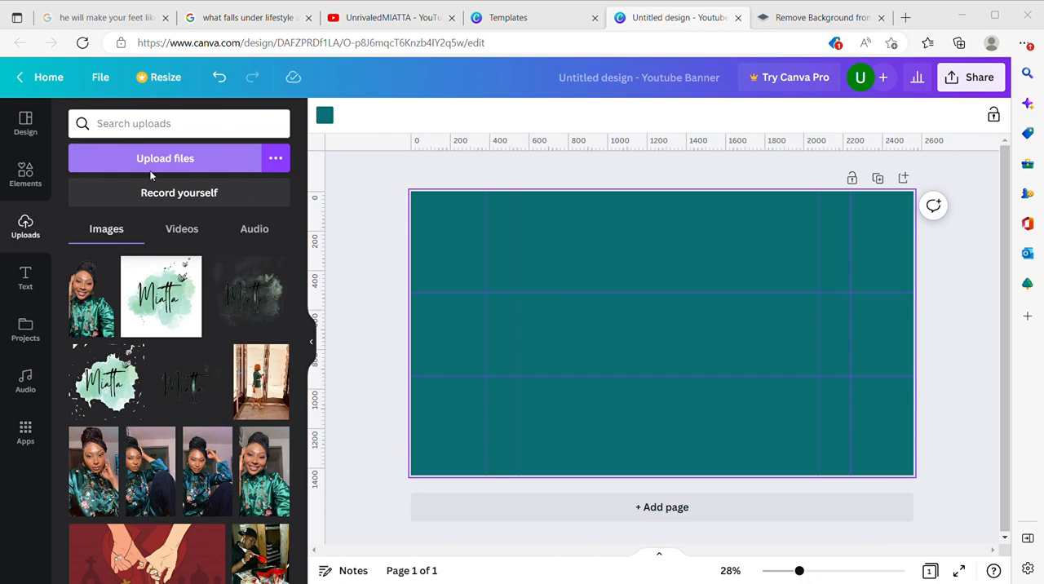
double_click(272, 109)
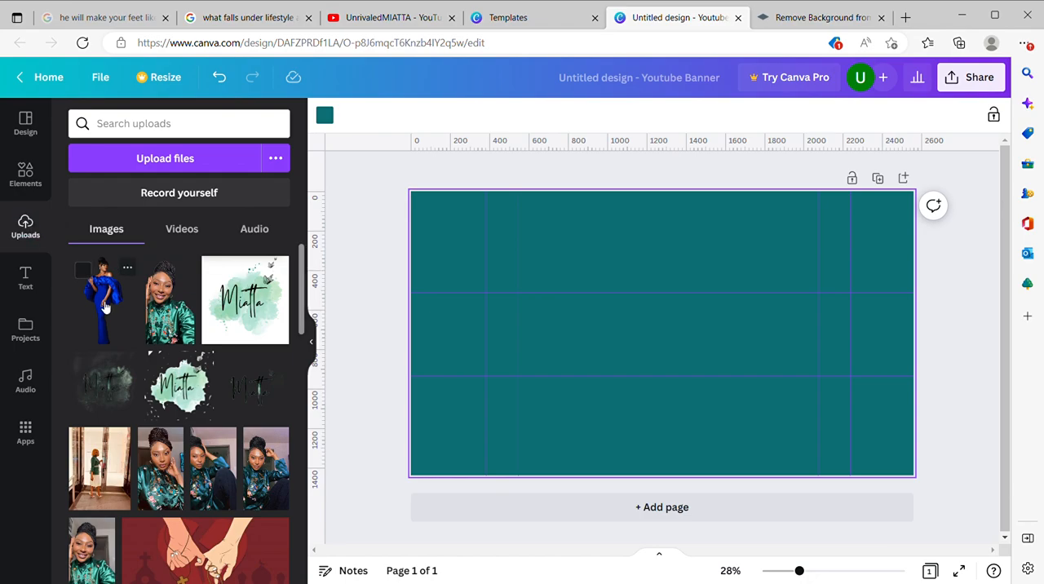
left_click(104, 307)
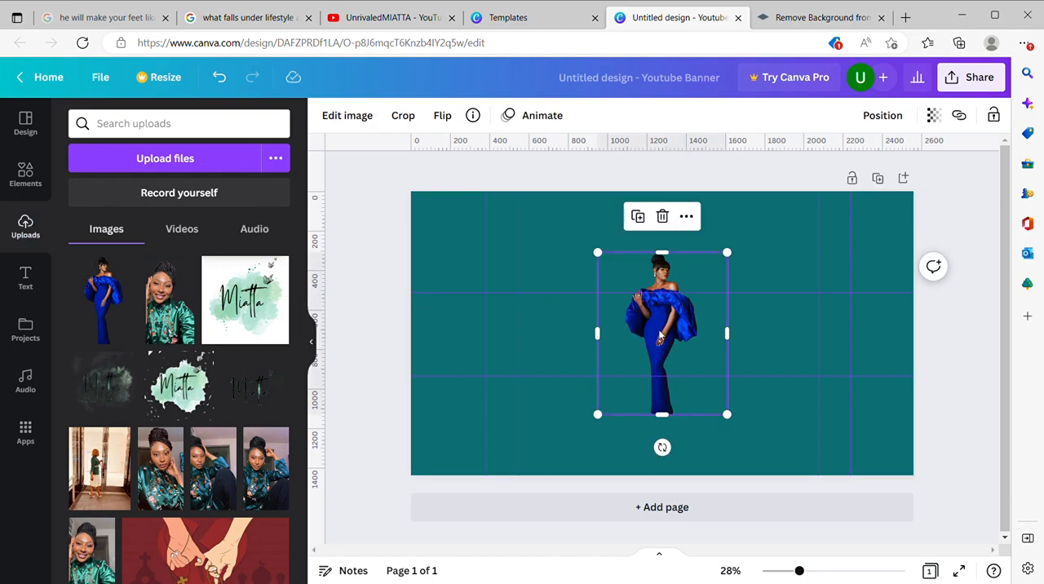
Step: Place the woman's photo with its top edge on the upper guide and crop its bottom to the lower guide
left_click_drag(676, 332, 789, 375)
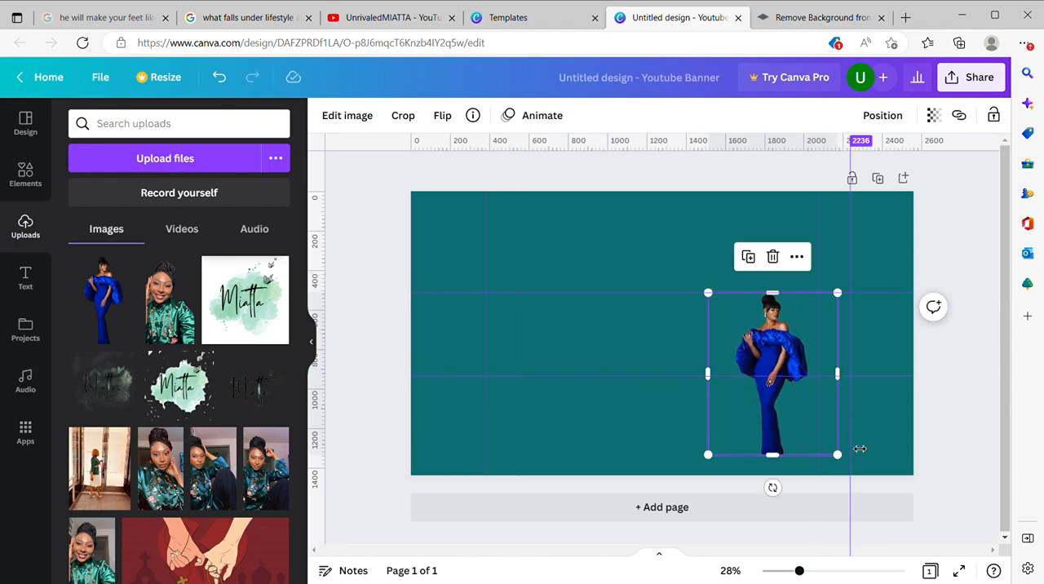
left_click_drag(778, 461, 784, 376)
left_click(832, 259)
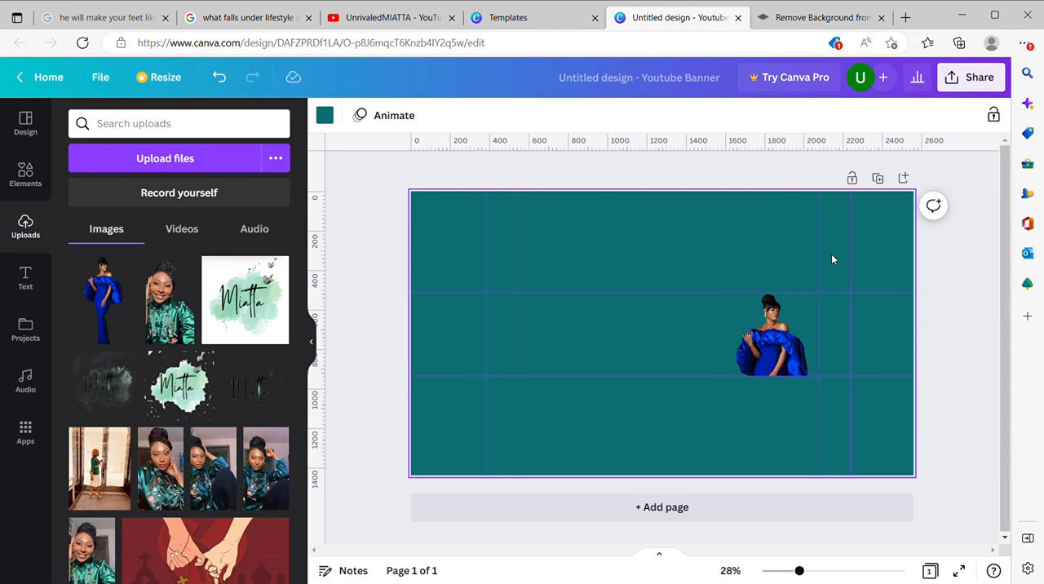
Step: Reposition the cropped photo between the two horizontal guides, with the woman just left of the inner right-hand vertical guide
left_click(771, 342)
left_click_drag(771, 346, 822, 339)
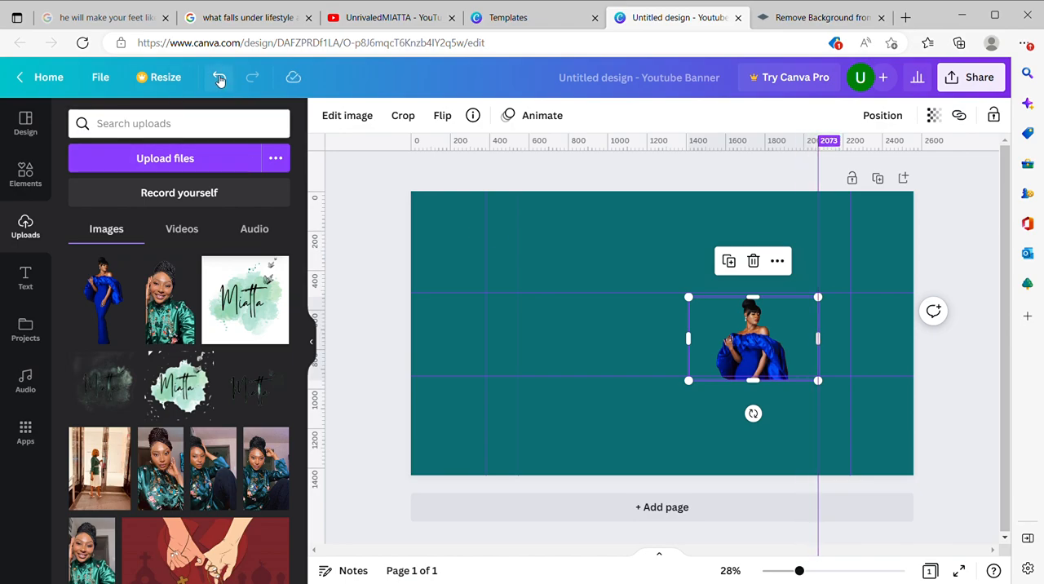
left_click(660, 348)
left_click(712, 348)
left_click_drag(694, 350, 750, 345)
left_click_drag(814, 349, 784, 344)
left_click(653, 355)
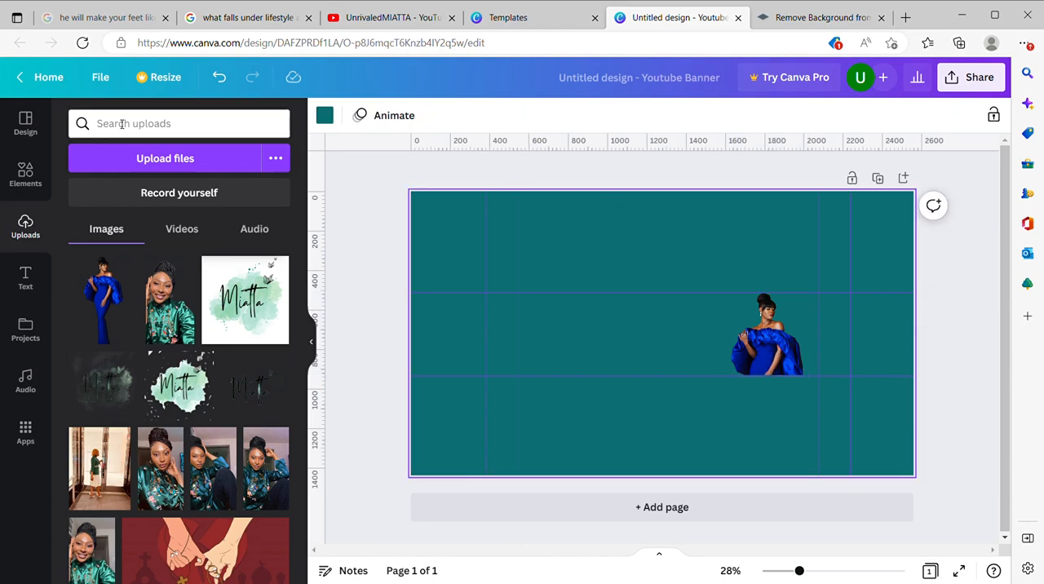
Step: Search the elements for "hanger" and add the brown hanger graphic with the light-orange hook and bar
left_click(27, 176)
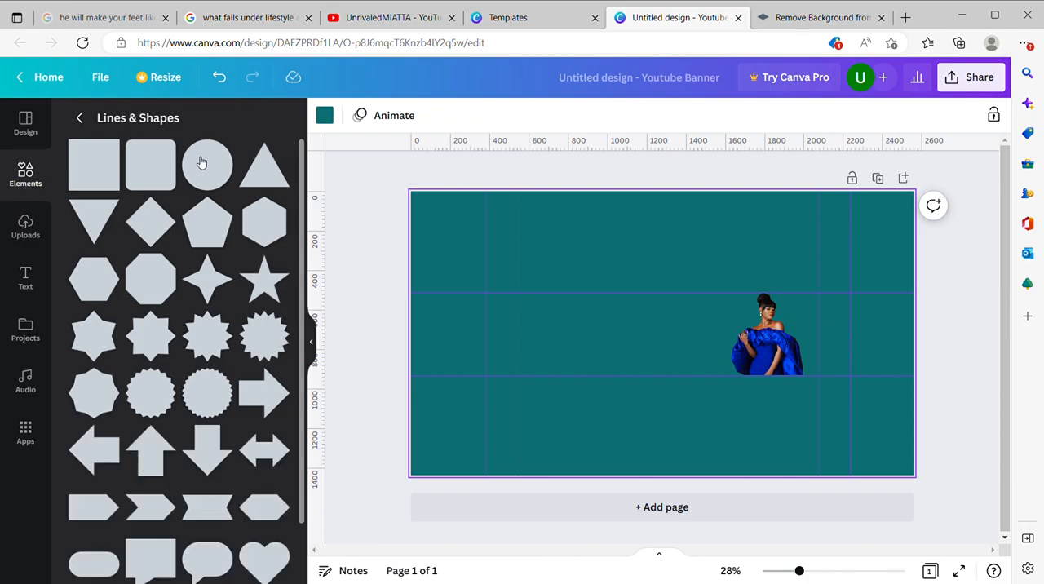
left_click(79, 117)
left_click(249, 124)
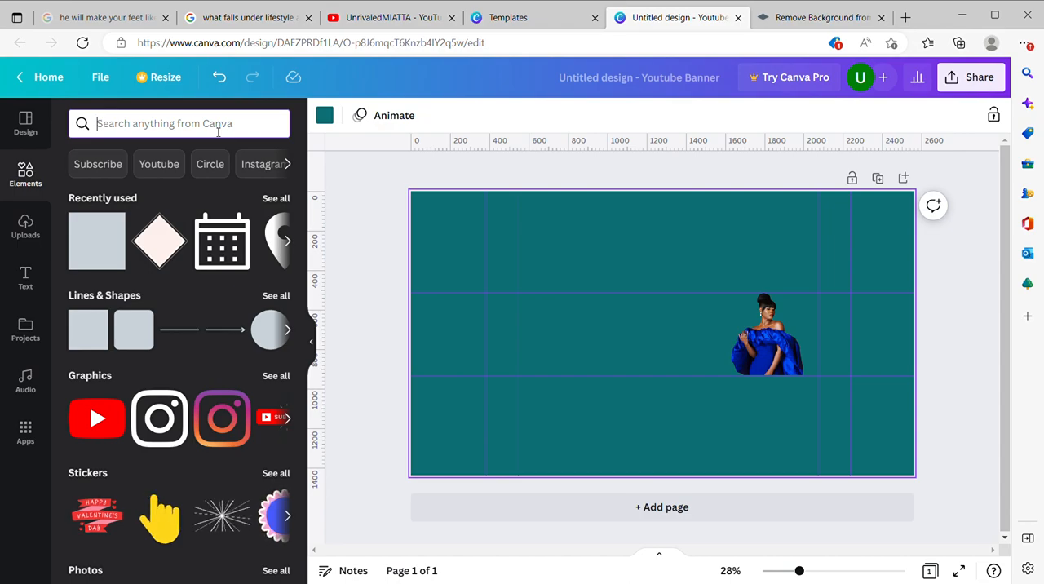
type("ha")
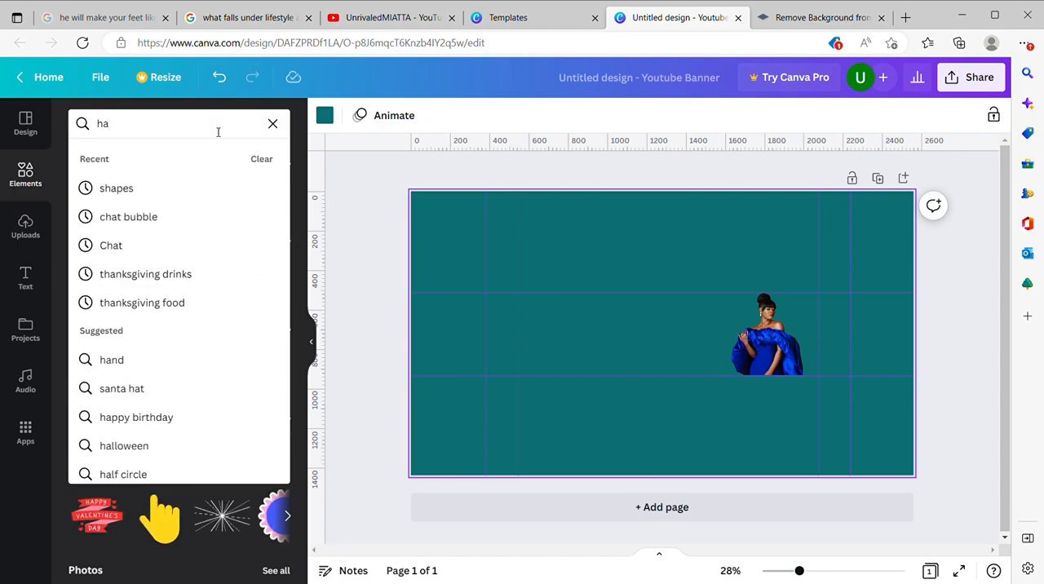
type("nger")
key("Return")
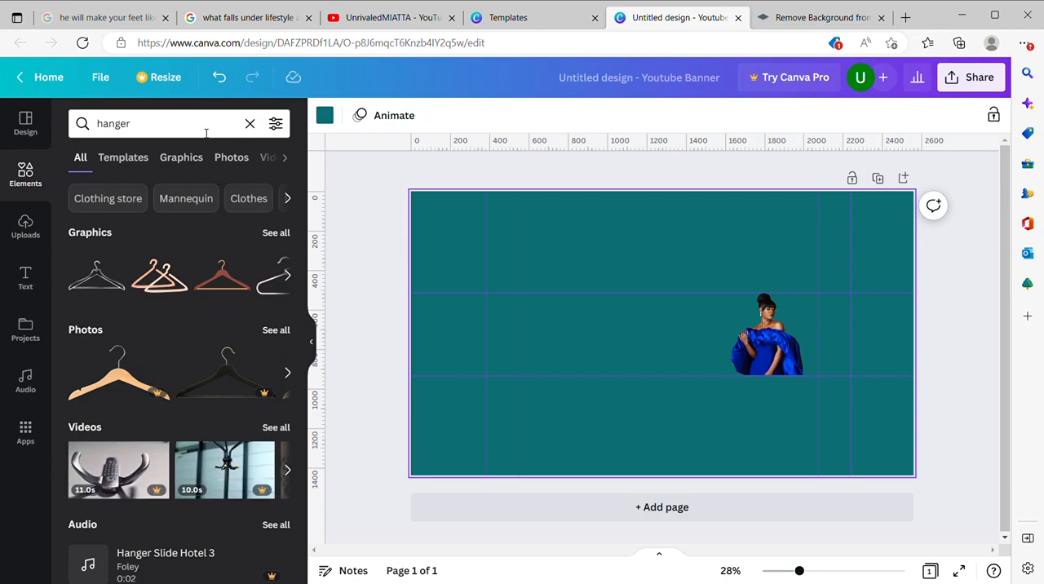
left_click(219, 289)
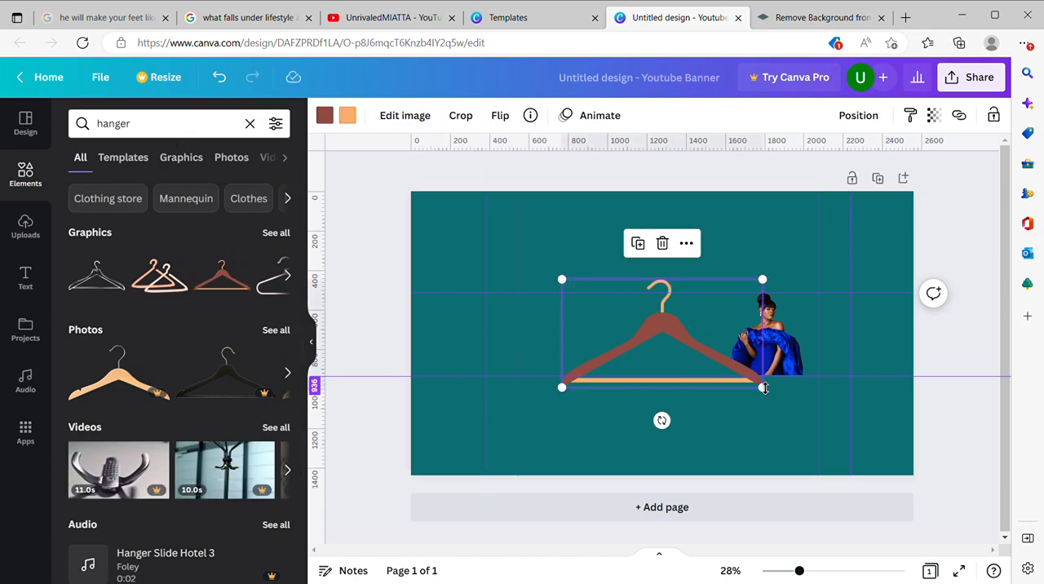
Step: Shrink the hanger to less than half its size and place it against the upper guide, left of the woman
left_click_drag(769, 394, 664, 380)
left_click_drag(686, 345, 698, 349)
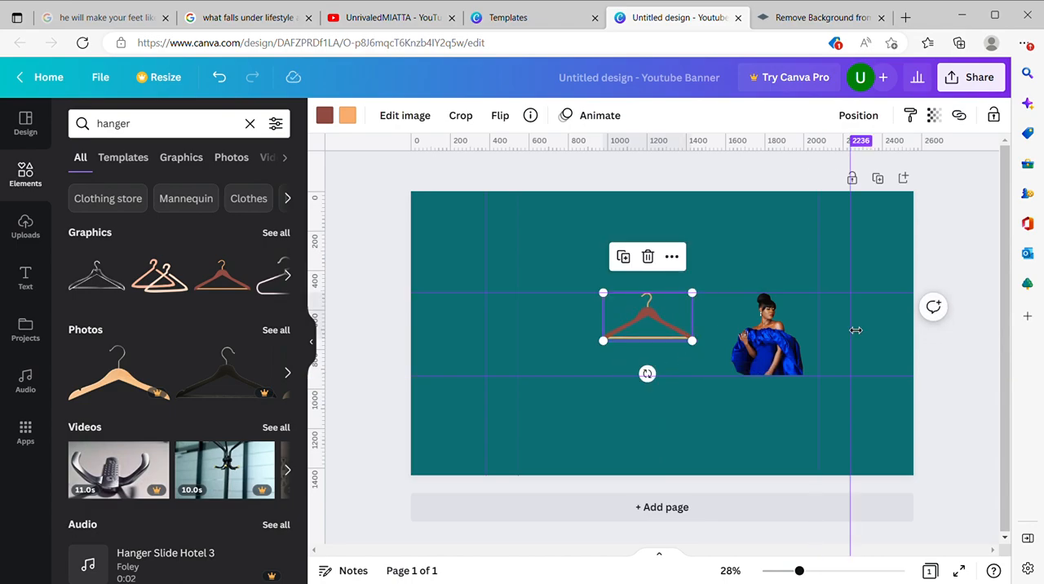
left_click(562, 241)
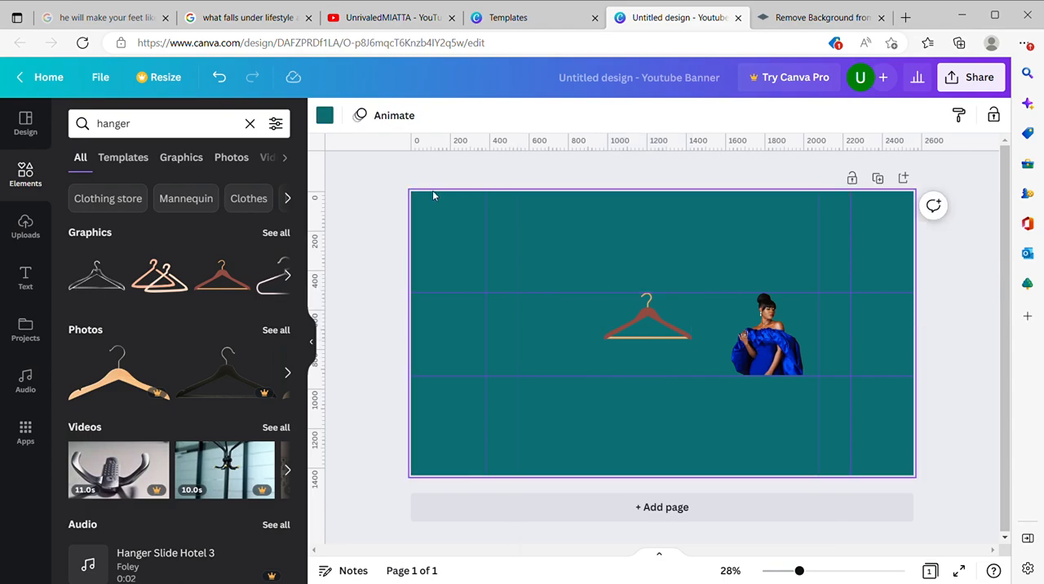
Step: Clear the element search and add a subheading text box containing the channel name
left_click(251, 126)
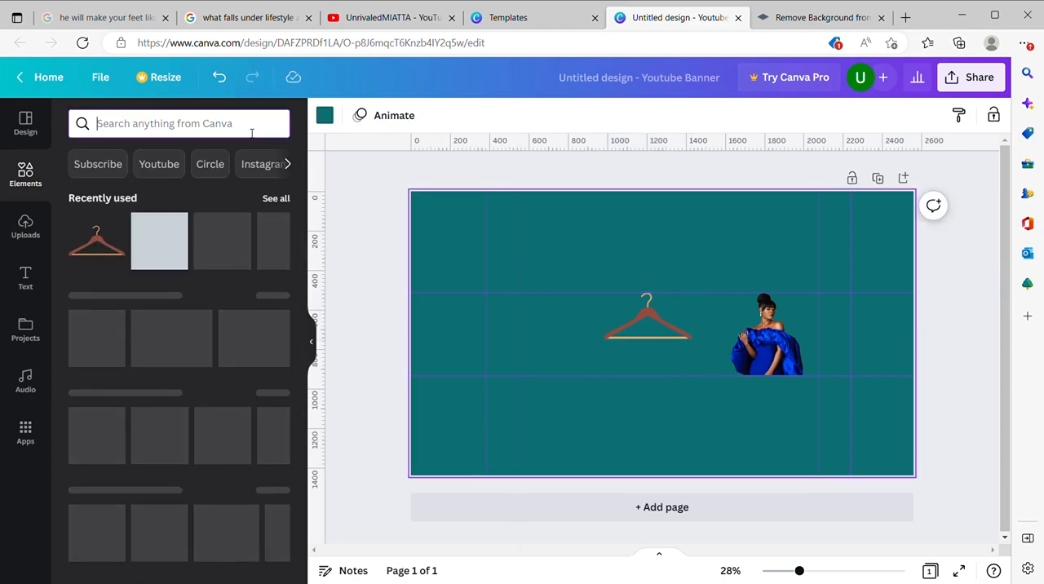
left_click(32, 277)
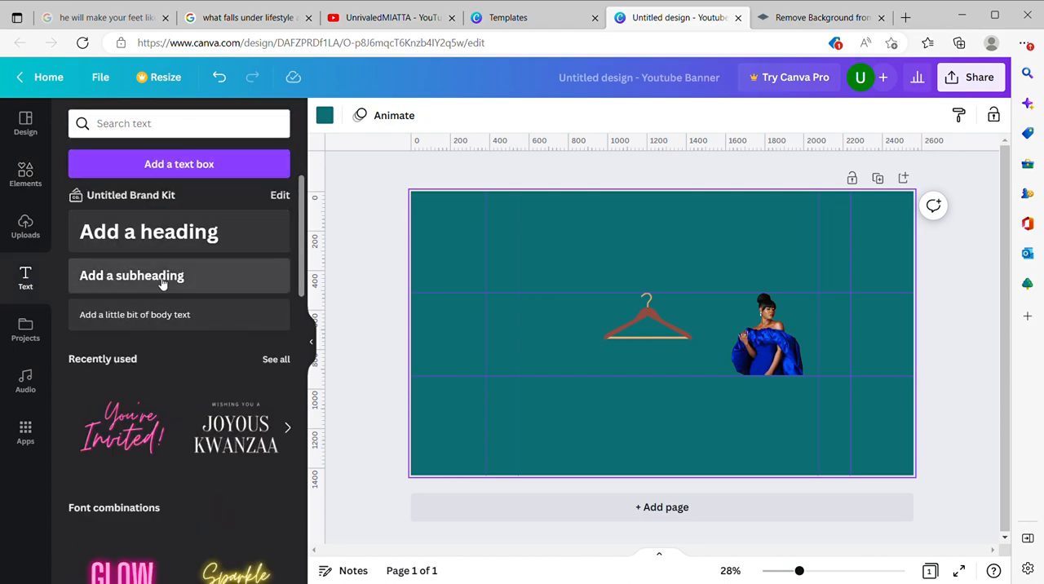
left_click(162, 277)
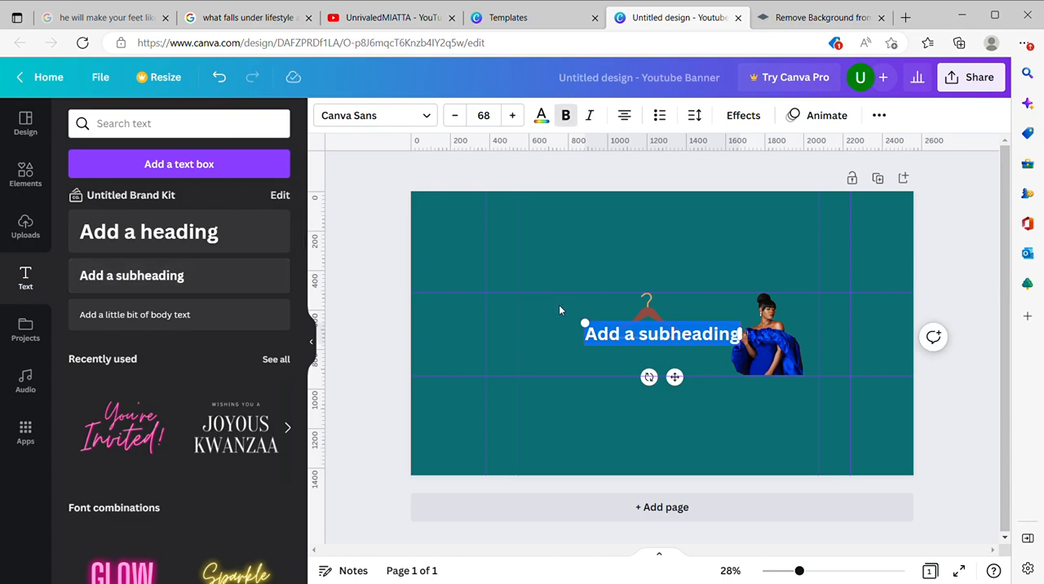
type("Ha")
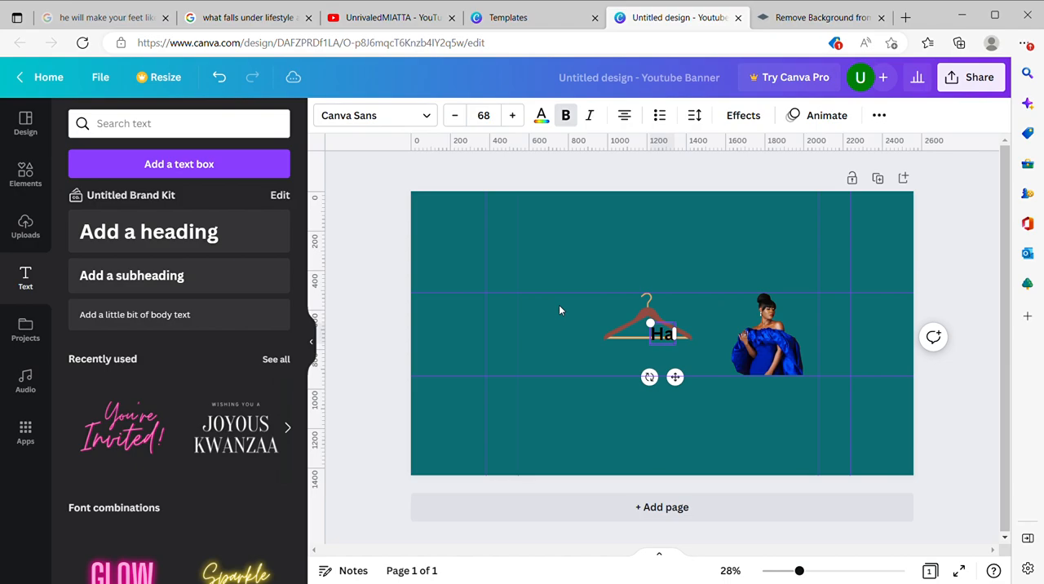
type("dassa")
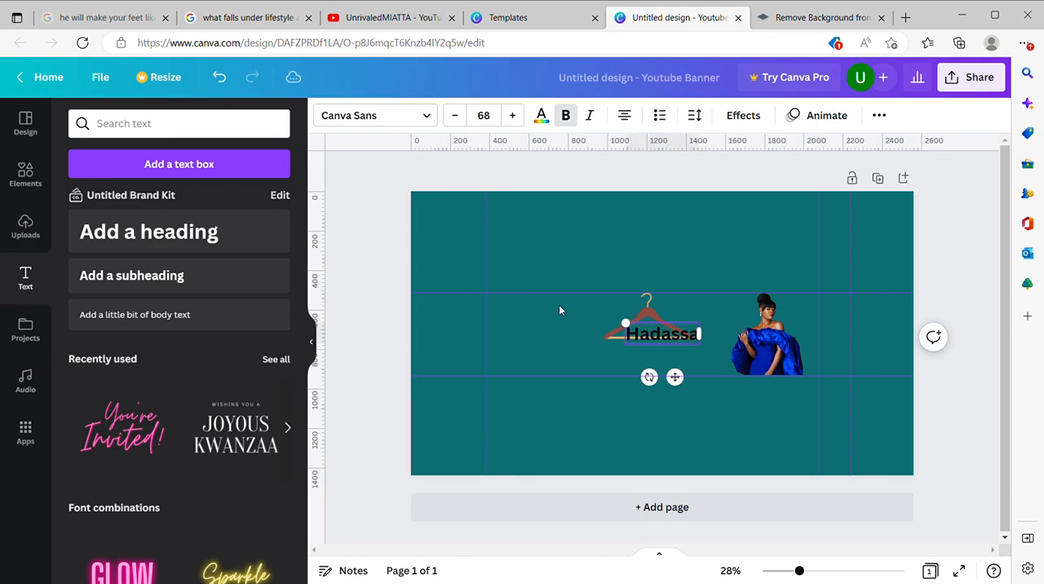
type("h Vee")
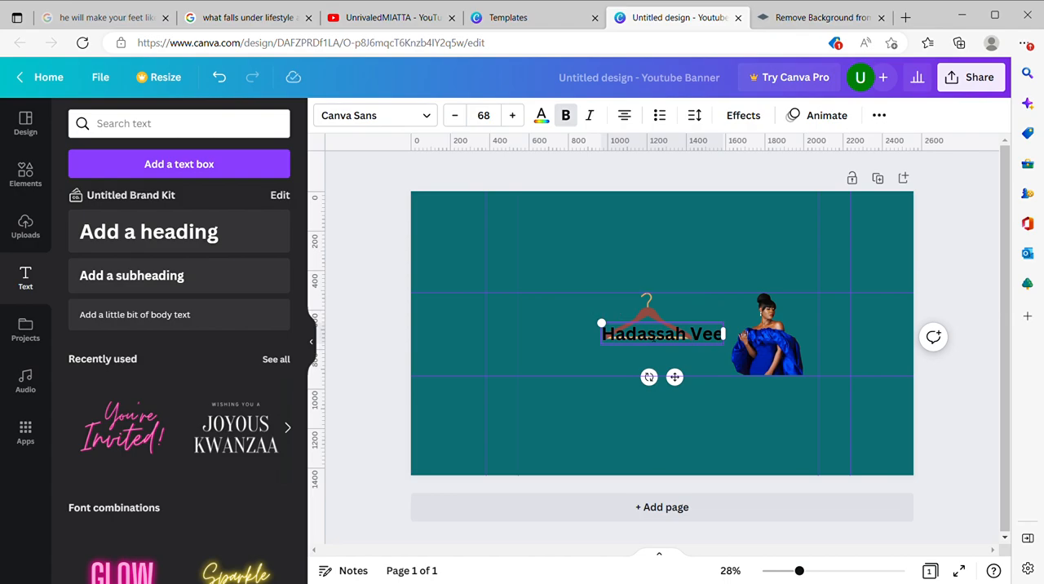
Step: Set the channel name's font to Kingred Modern
left_click(430, 119)
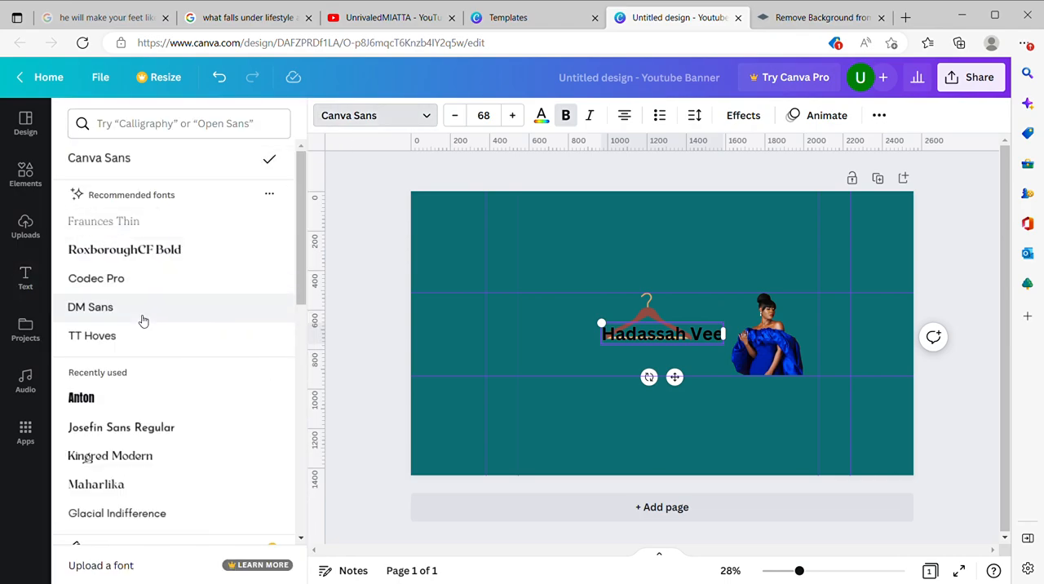
left_click(123, 429)
left_click(133, 461)
scroll(163, 464, "down", 3)
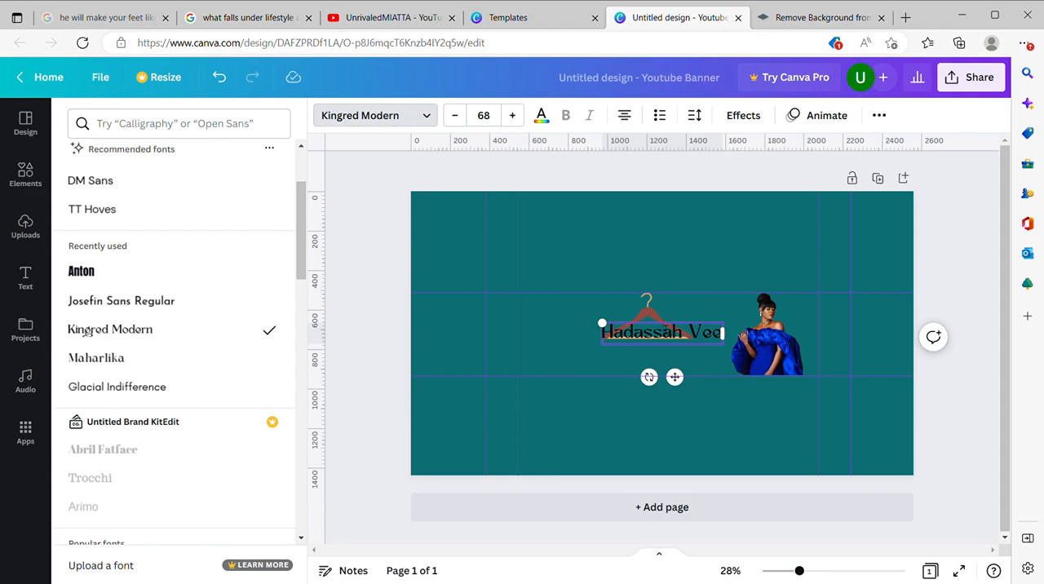
left_click_drag(715, 331, 713, 336)
key("Escape")
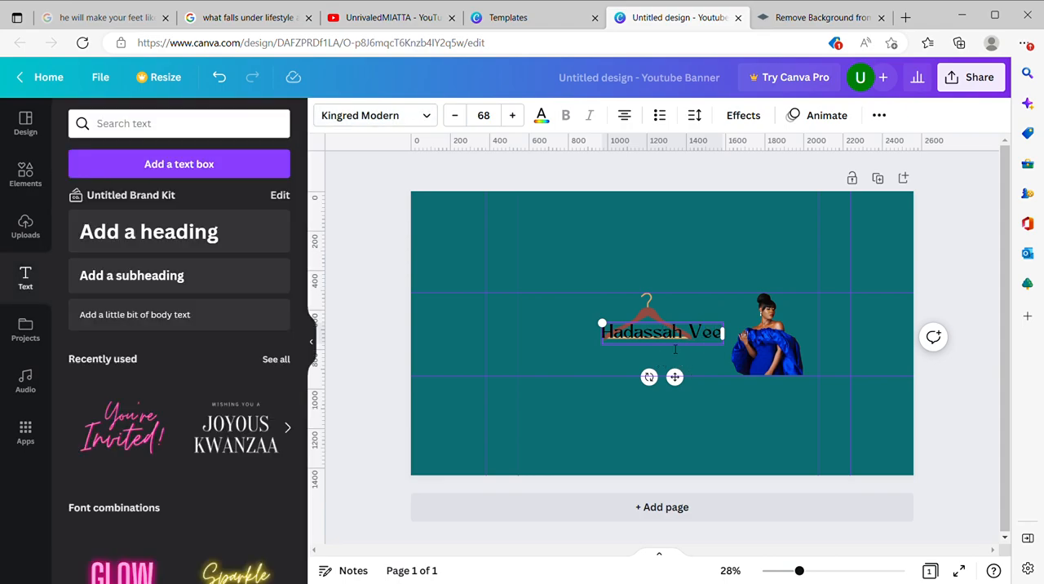
Step: Move the channel name directly below the hanger and enlarge the text to size 83.7
left_click_drag(683, 391, 669, 413)
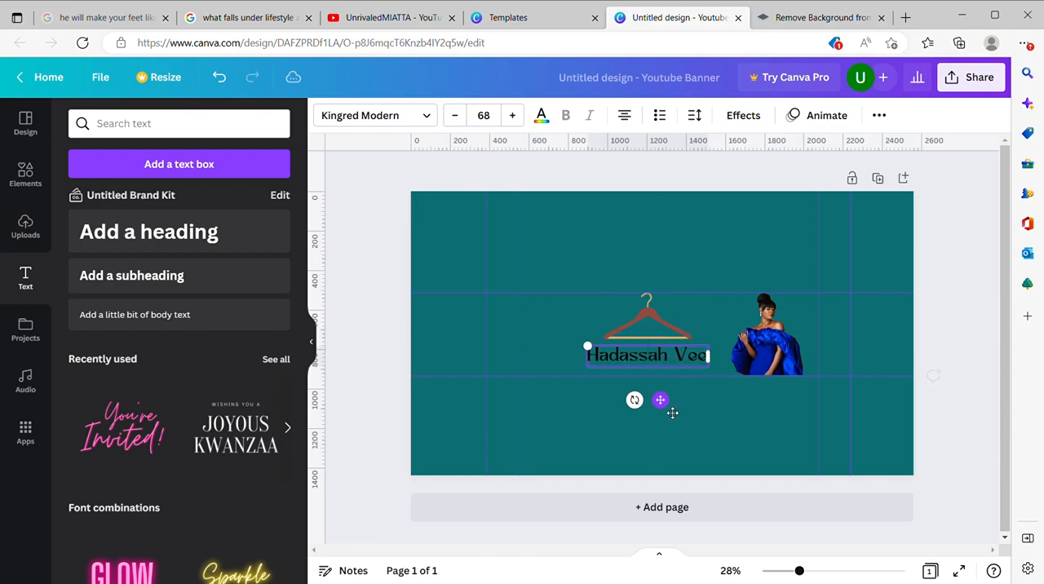
left_click_drag(587, 349, 561, 353)
left_click(716, 324)
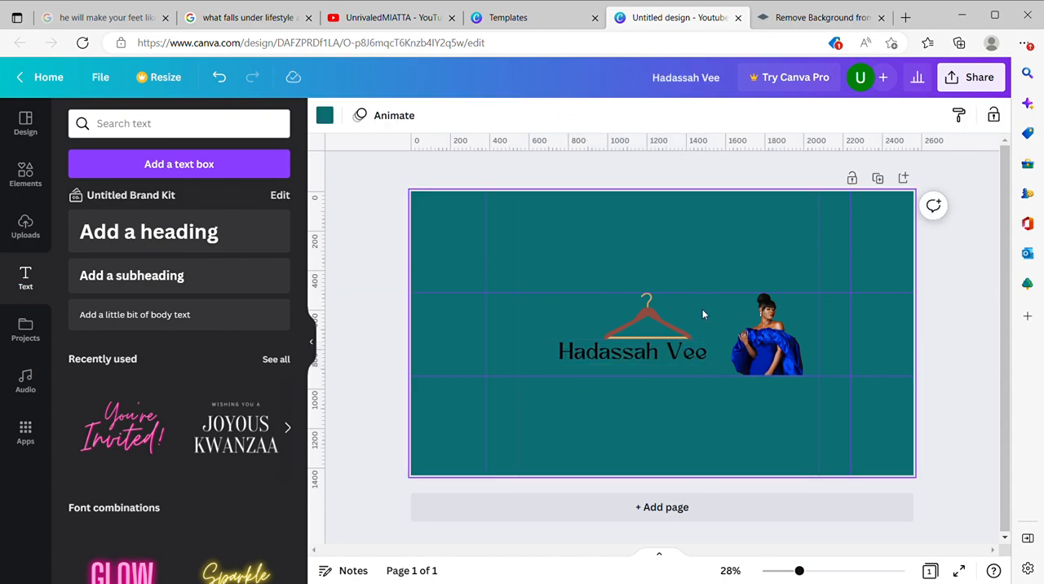
Step: Make the hanger smaller and move the channel name up directly beneath it
left_click(665, 359)
left_click_drag(667, 359, 675, 330)
left_click(667, 334)
left_click(687, 352)
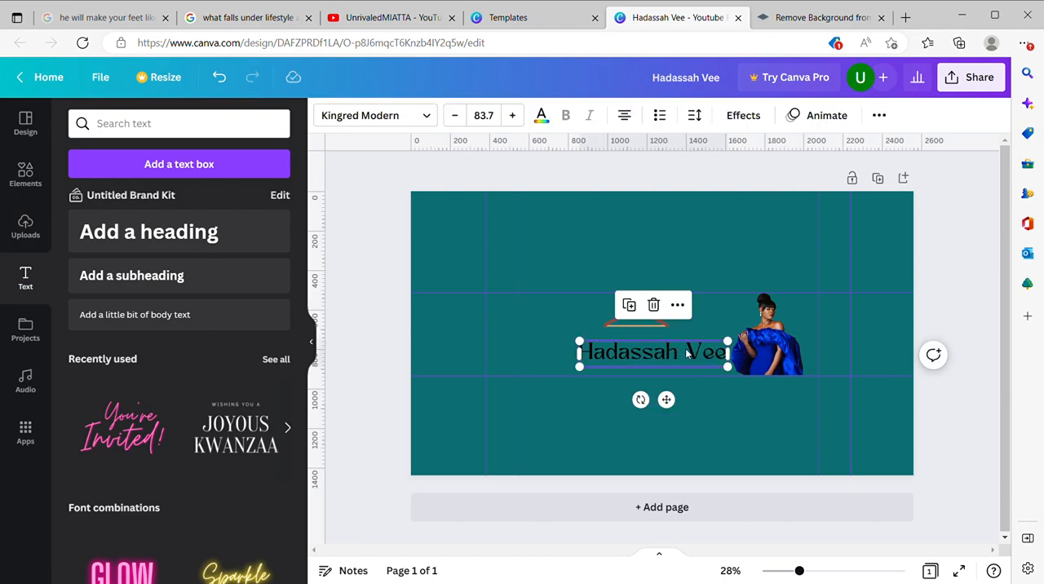
left_click_drag(669, 400, 662, 391)
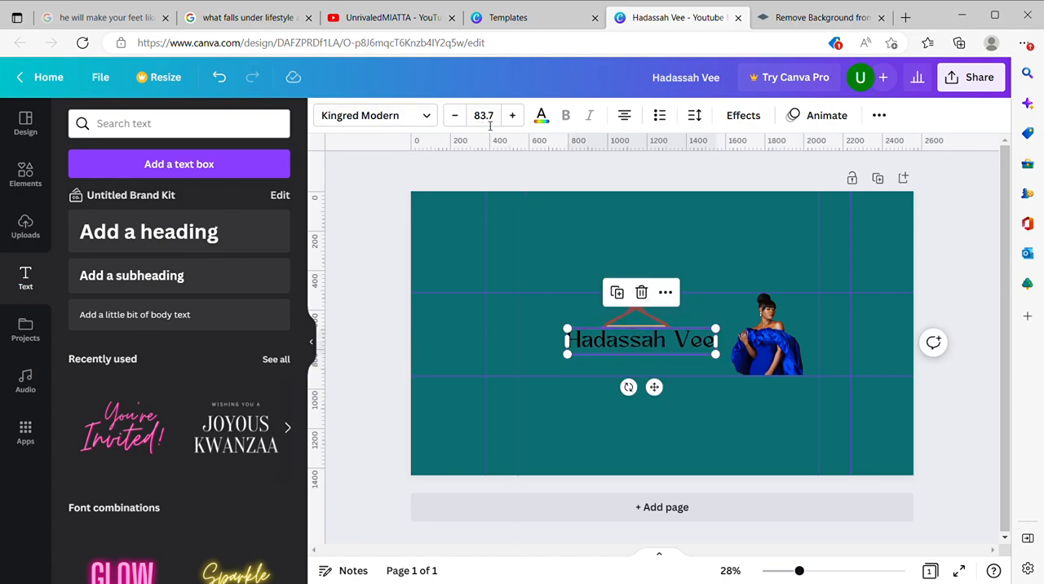
Step: Try a few text colours on the channel name and settle on white
left_click(542, 117)
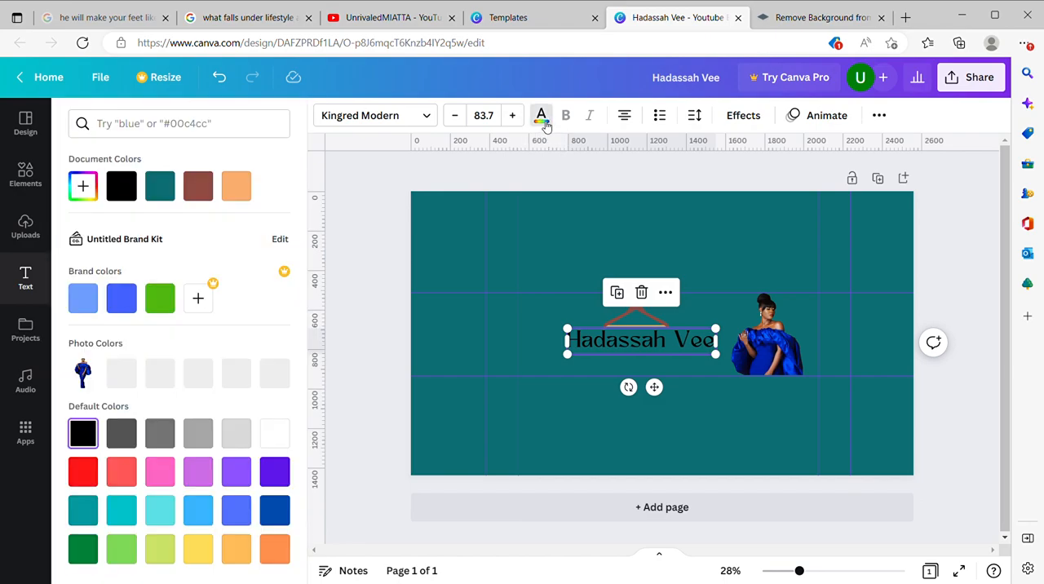
left_click(238, 198)
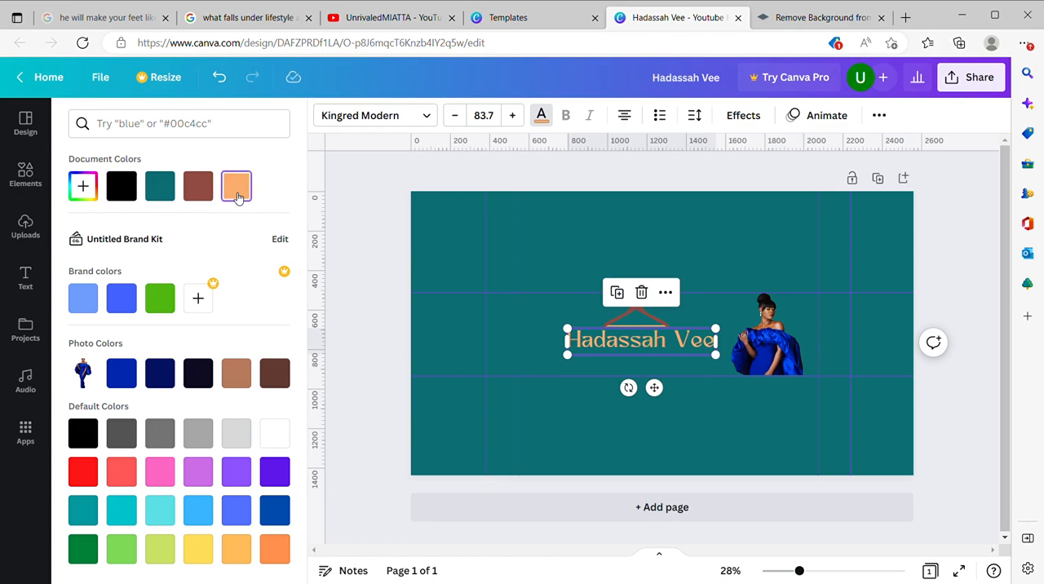
left_click(200, 188)
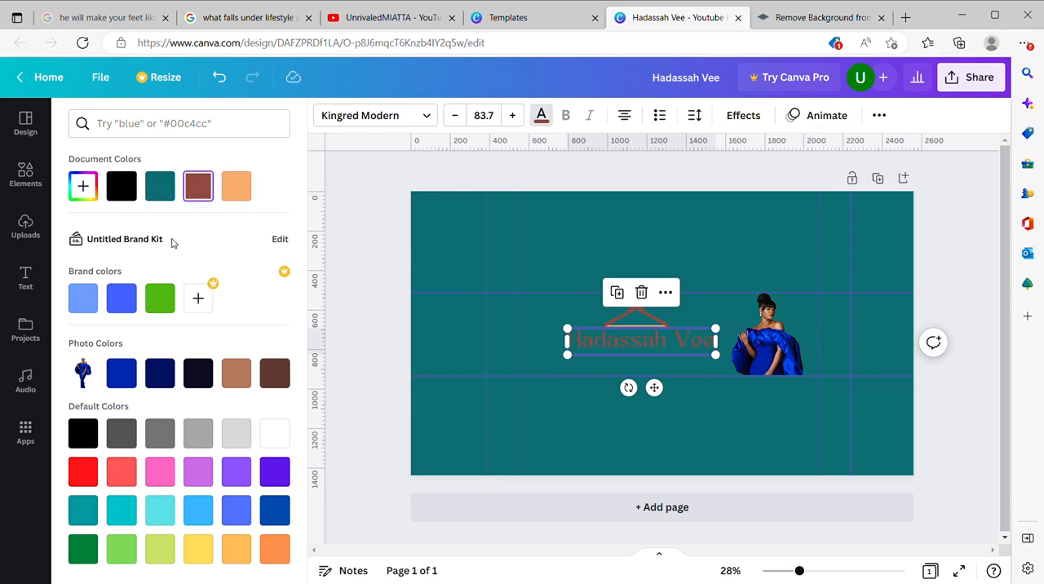
left_click(121, 374)
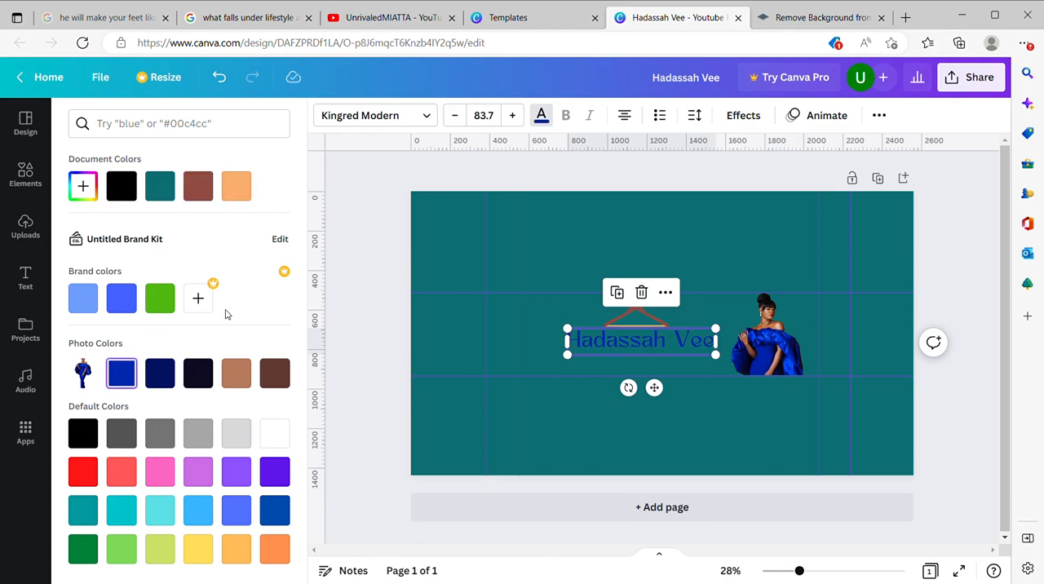
left_click(275, 439)
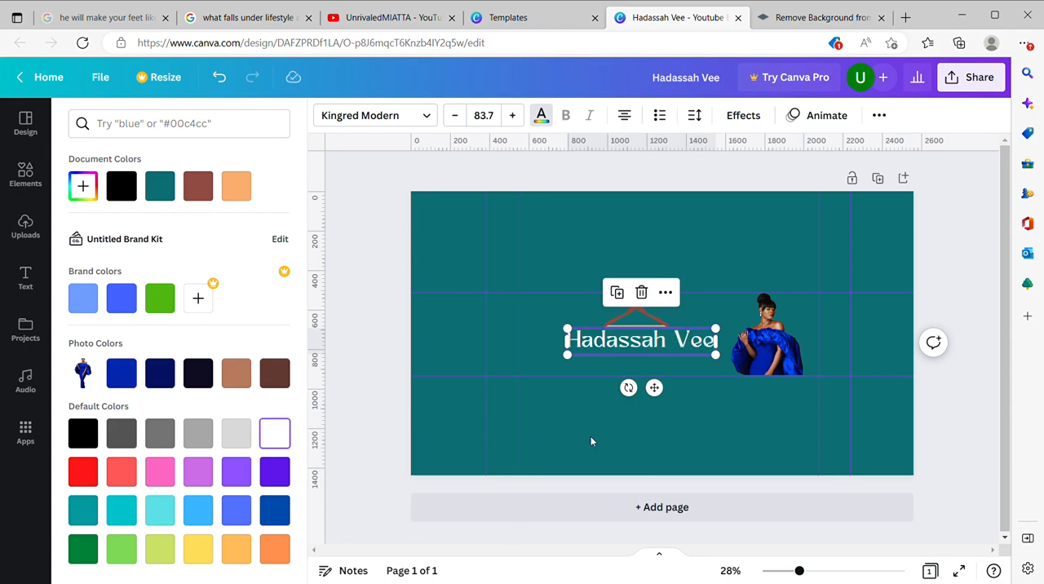
left_click(700, 310)
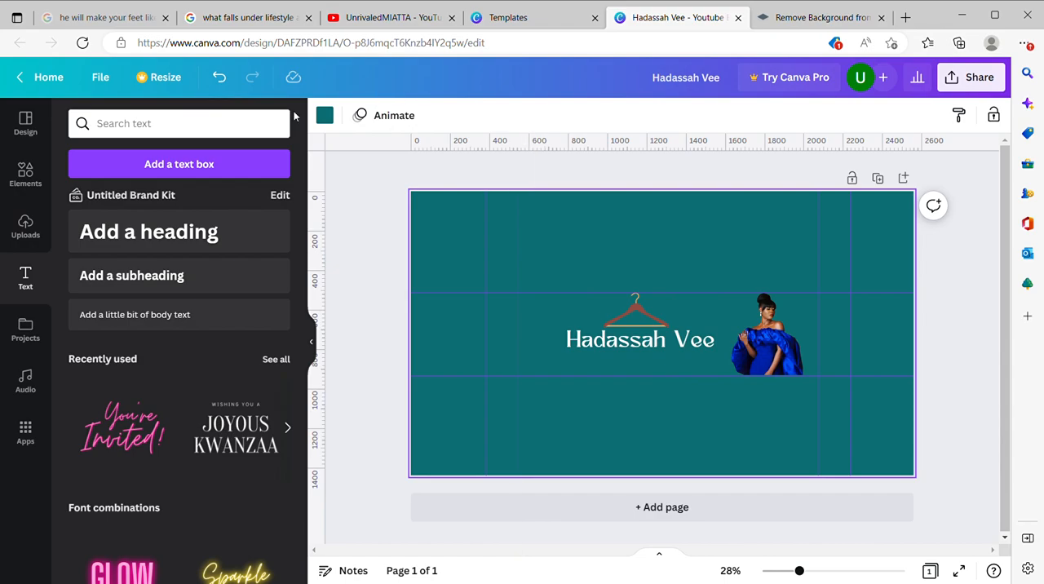
Step: Add a subheading text box over the lower part of the channel name with the tagline "Fashion-Food-Fun"
left_click(212, 281)
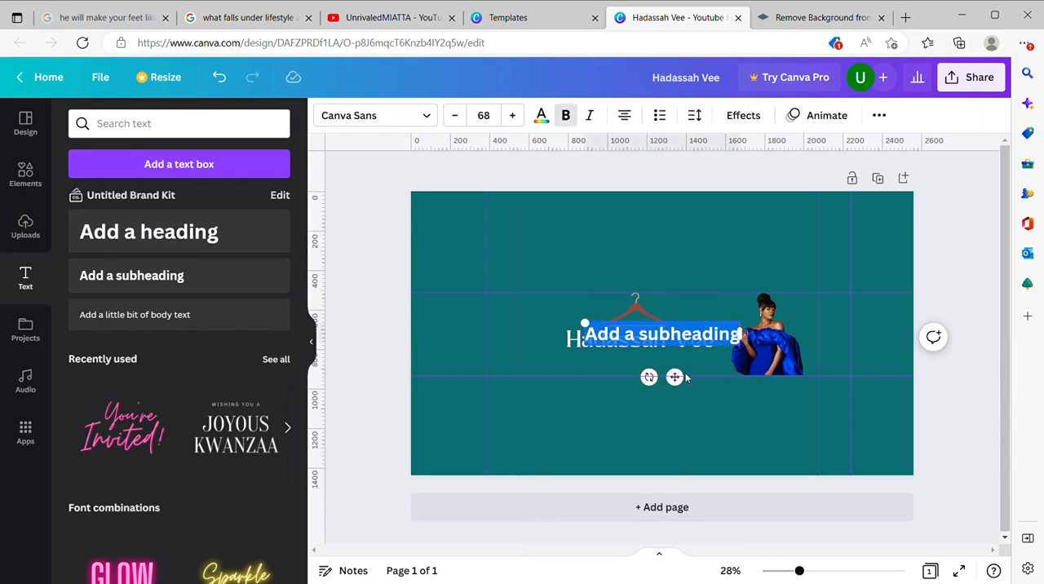
left_click_drag(682, 390, 654, 412)
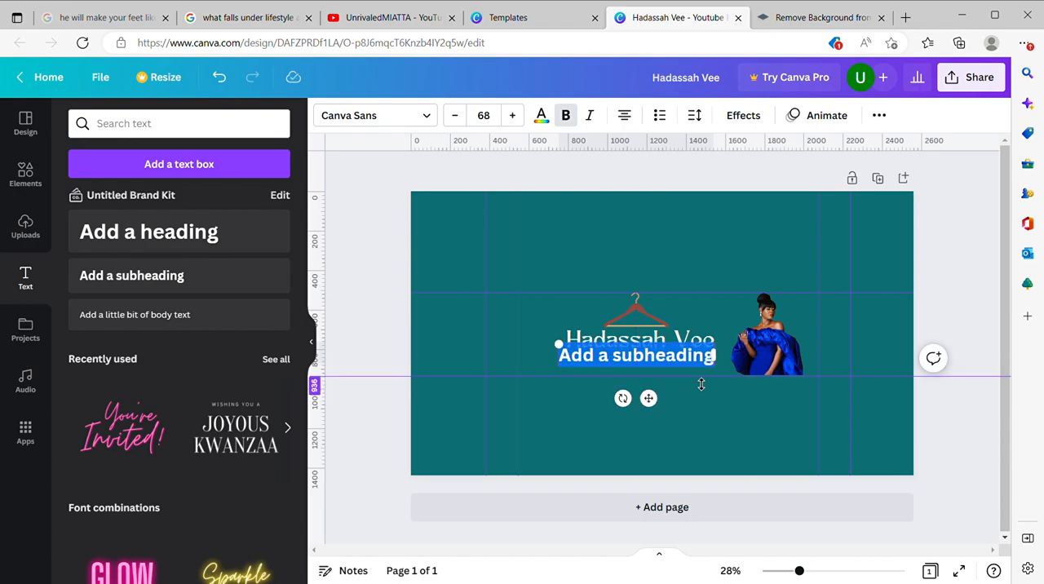
type("Fa")
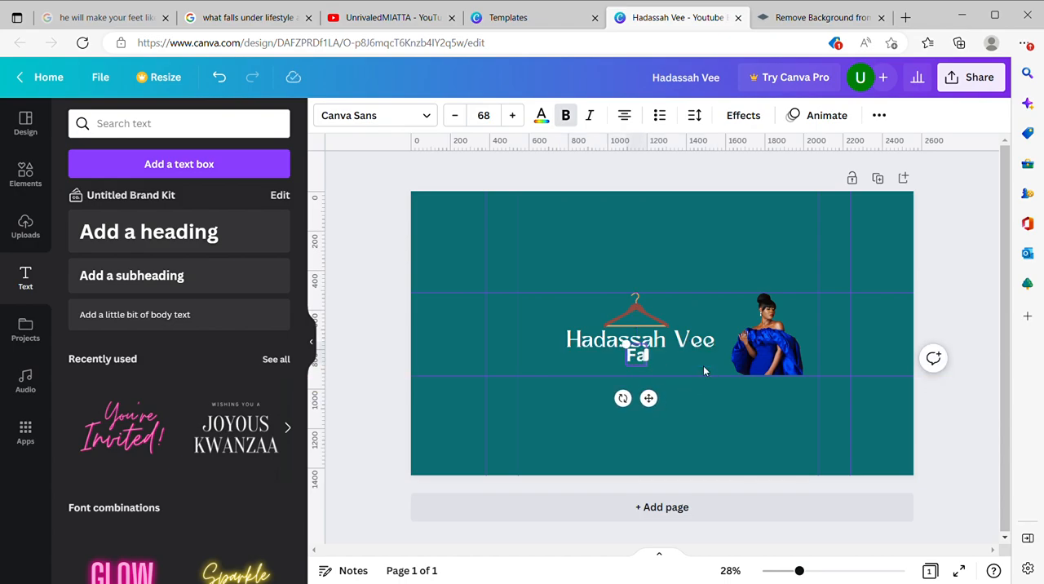
type("shion")
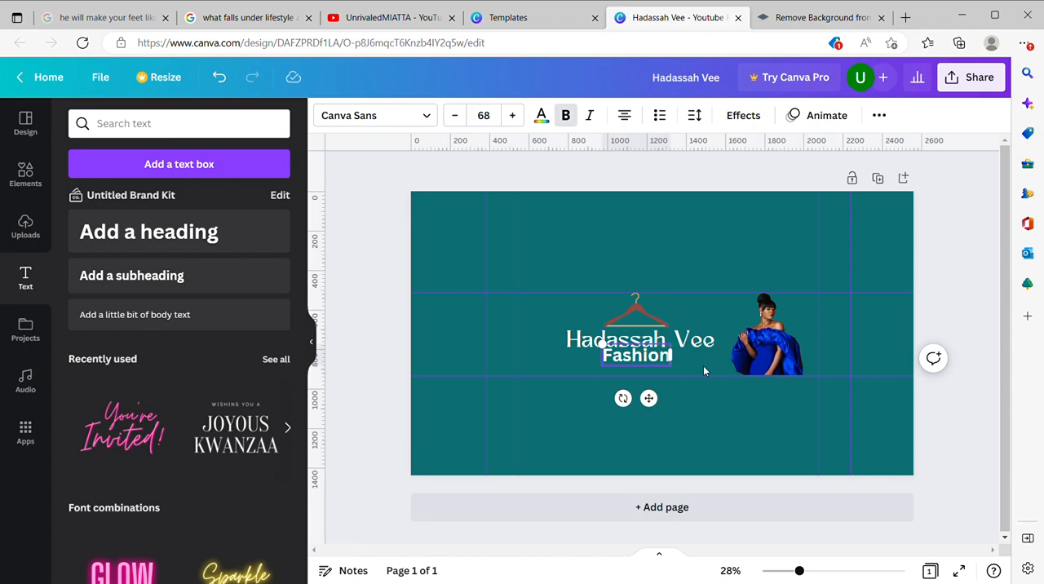
type("-")
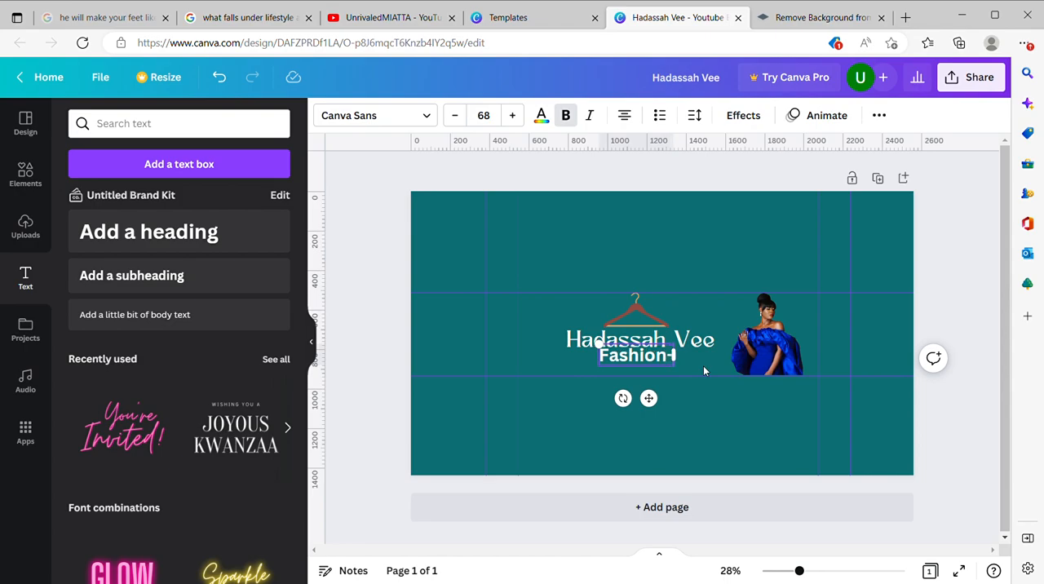
type("Food-R")
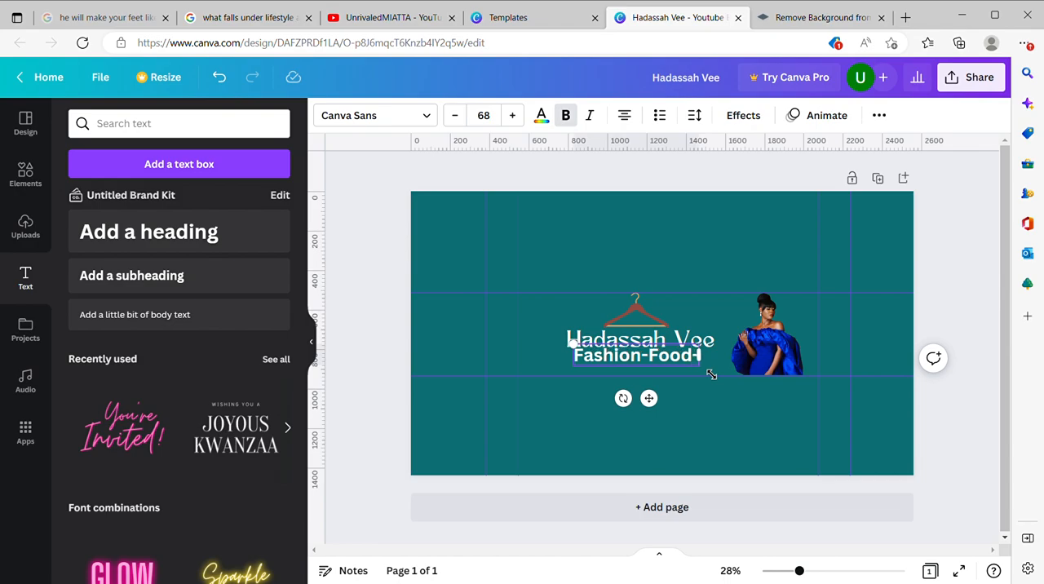
type("unway")
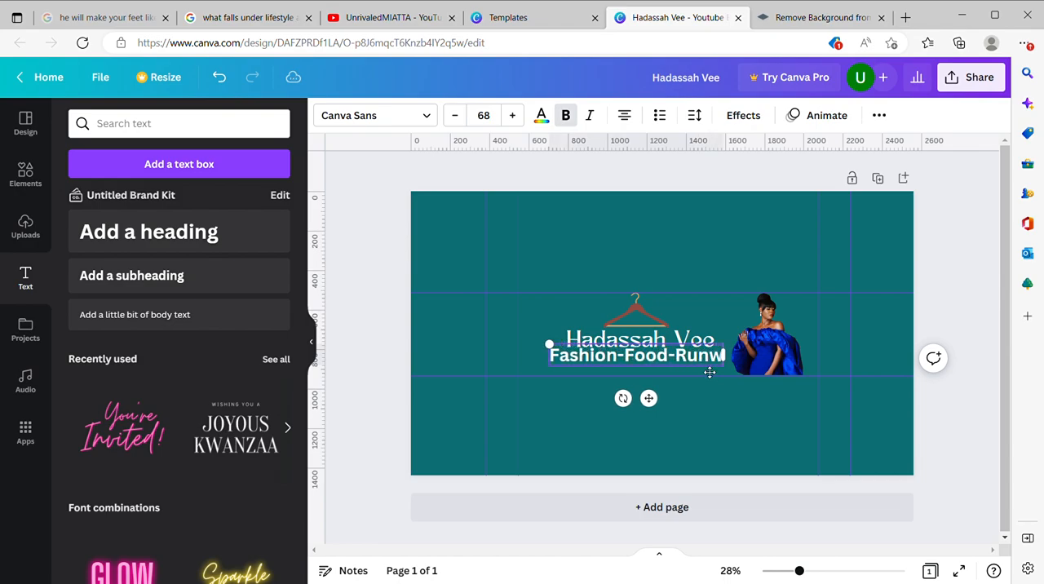
key("BackSpace")
key("BackSpace")
key("BackSpace")
key("BackSpace")
key("BackSpace")
key("BackSpace")
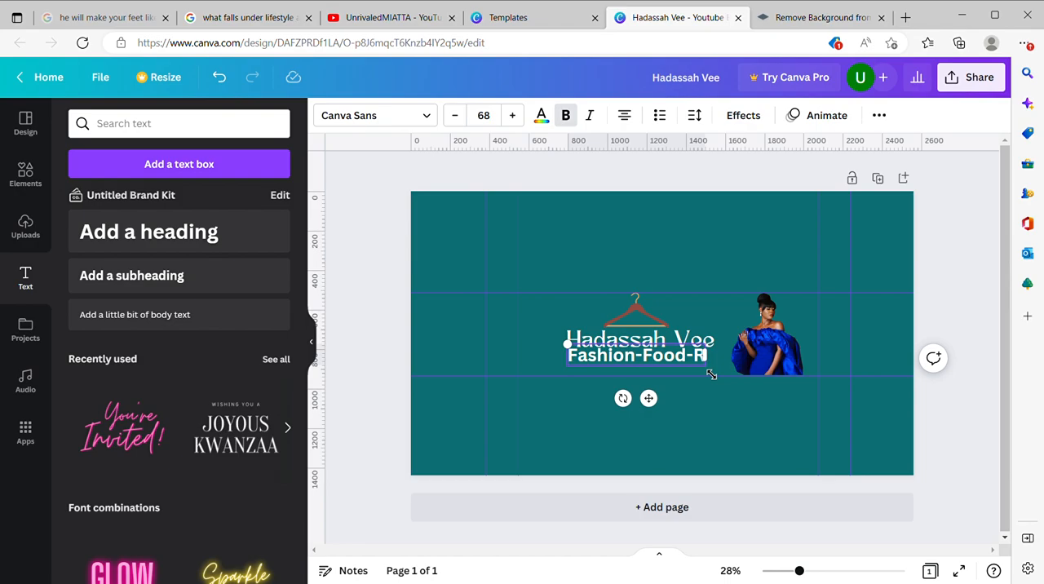
type("H")
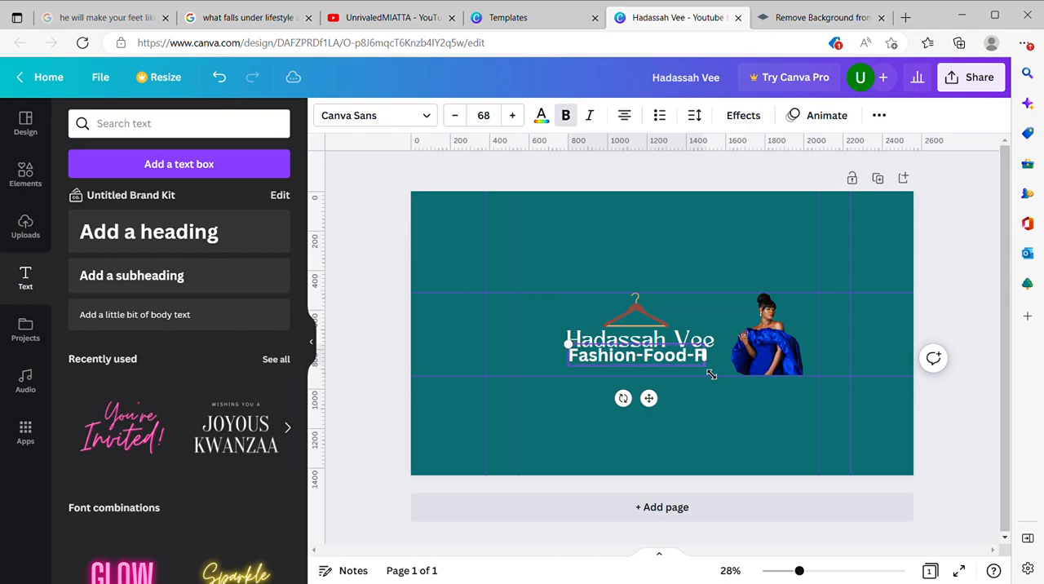
type("un")
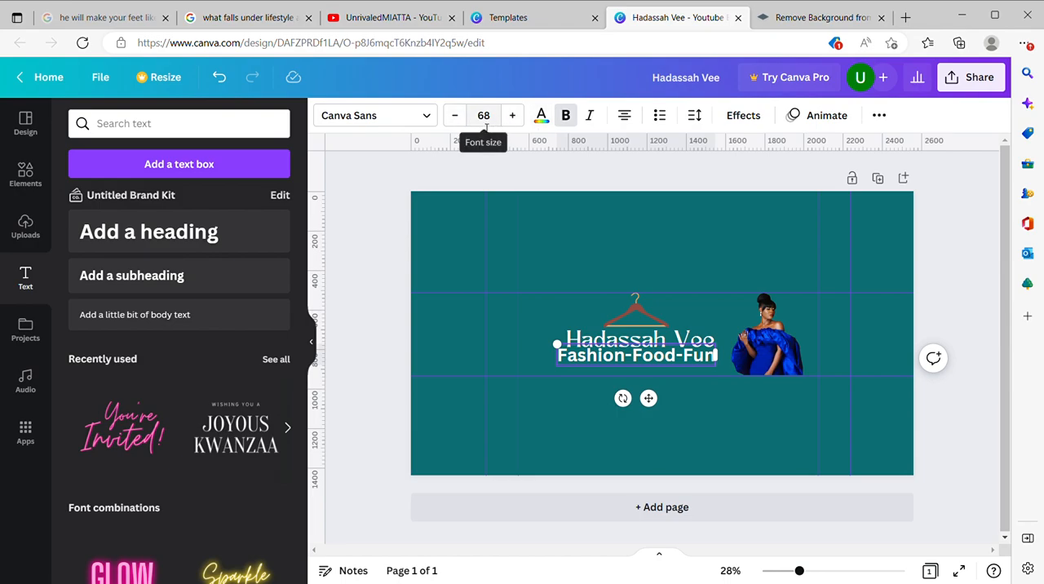
Step: Reduce the tagline's font size to 53 and move it directly below the channel name
left_click(454, 116)
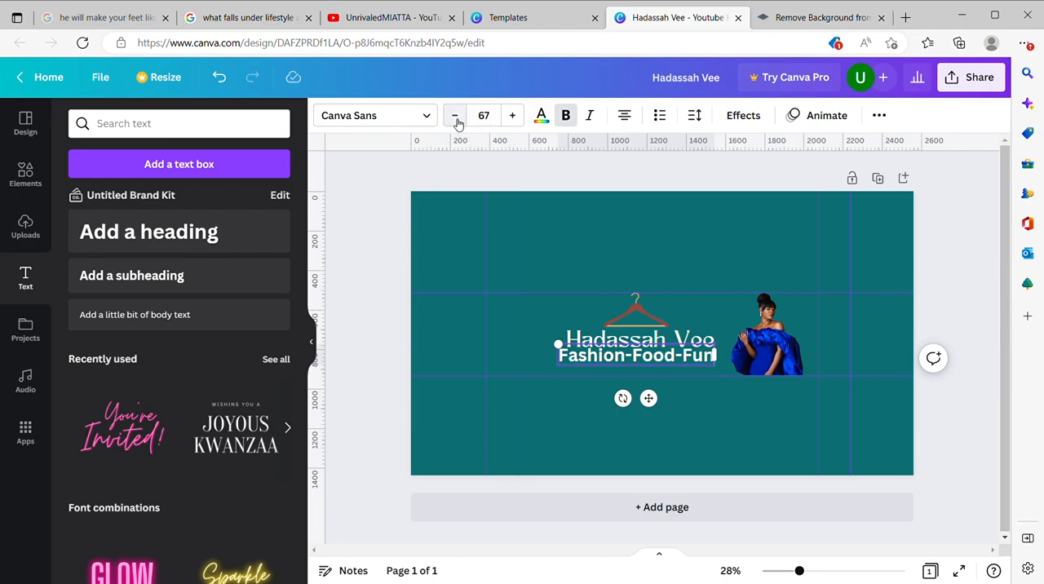
left_click(455, 116)
left_click(455, 116)
left_click(456, 117)
left_click(455, 117)
left_click(455, 117)
left_click(456, 118)
left_click(455, 118)
left_click(456, 118)
left_click(456, 118)
left_click(456, 118)
left_click(455, 117)
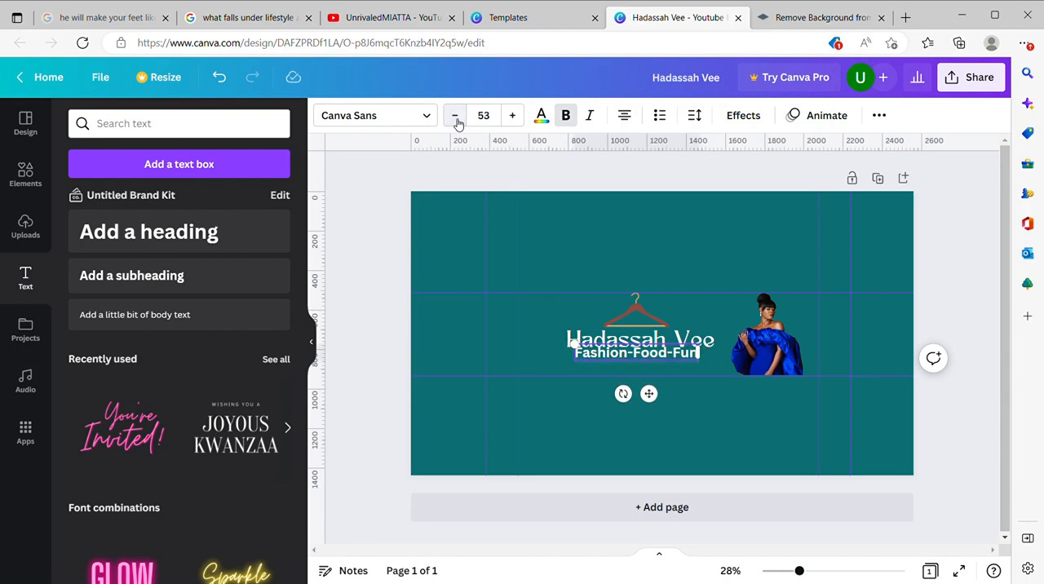
mouse_move(654, 405)
left_mouse_down()
mouse_move(650, 398)
mouse_move(649, 416)
mouse_move(656, 412)
left_mouse_up()
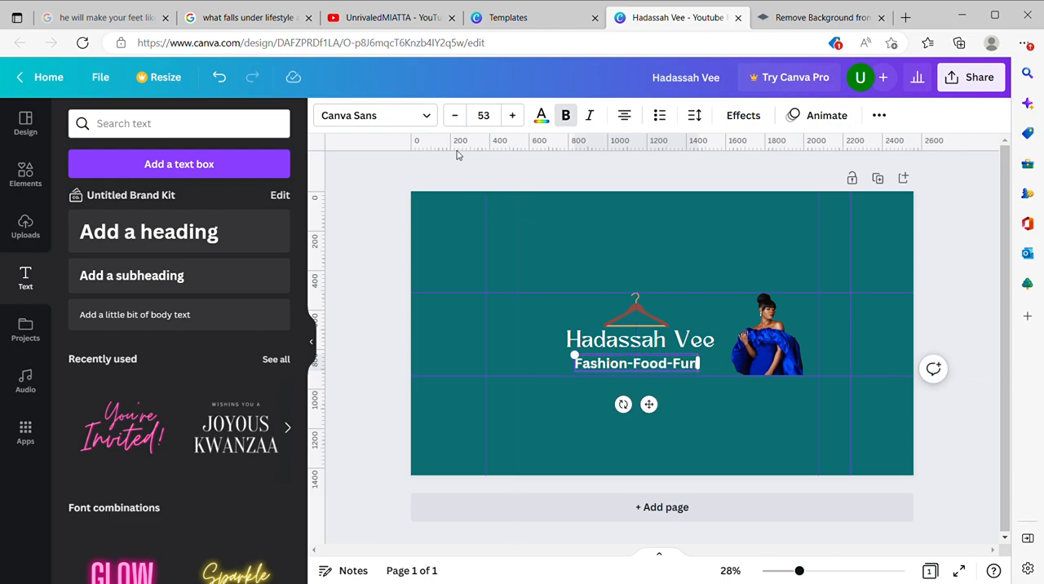
Step: Set the tagline's font to Jonathan and enlarge the text to size 108
left_click(426, 122)
scroll(219, 342, "down", 4)
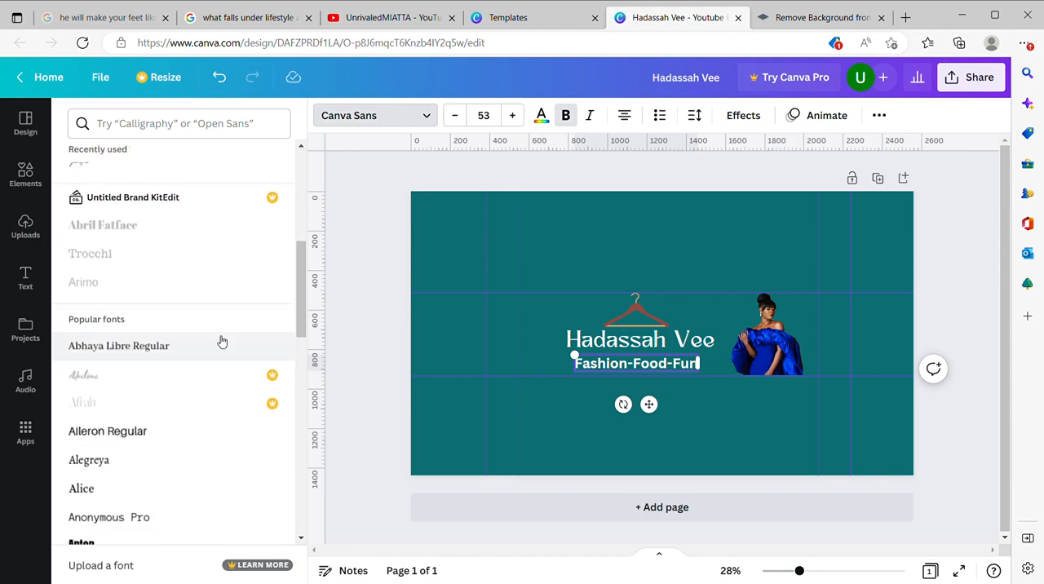
scroll(221, 341, "down", 5)
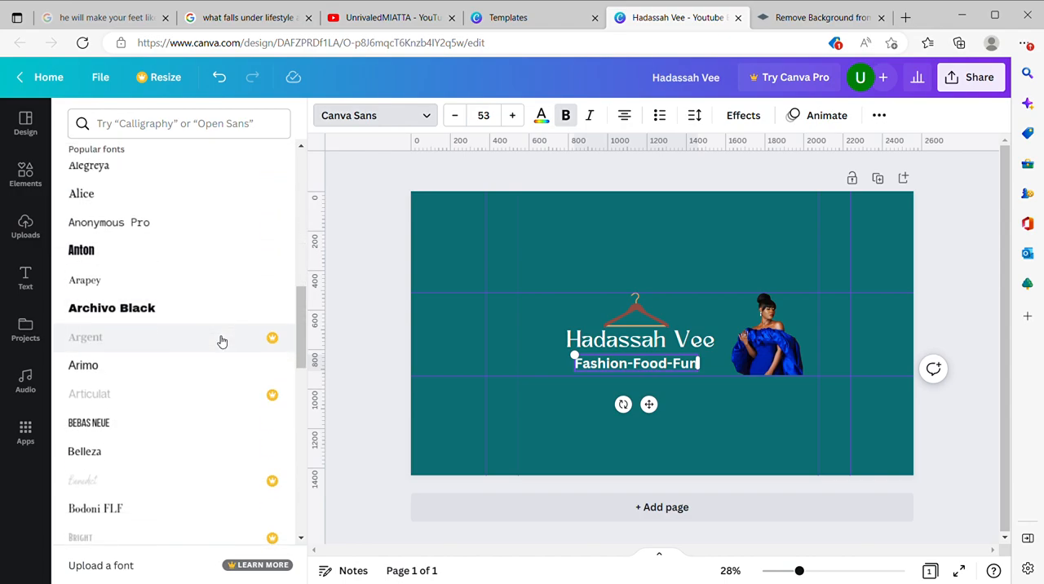
scroll(221, 341, "down", 6)
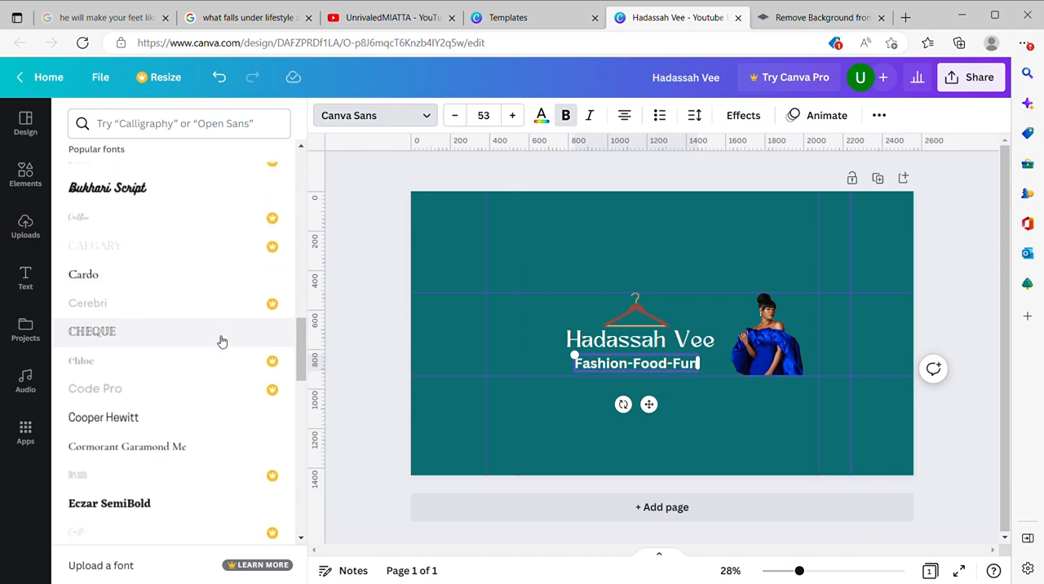
scroll(200, 377, "down", 6)
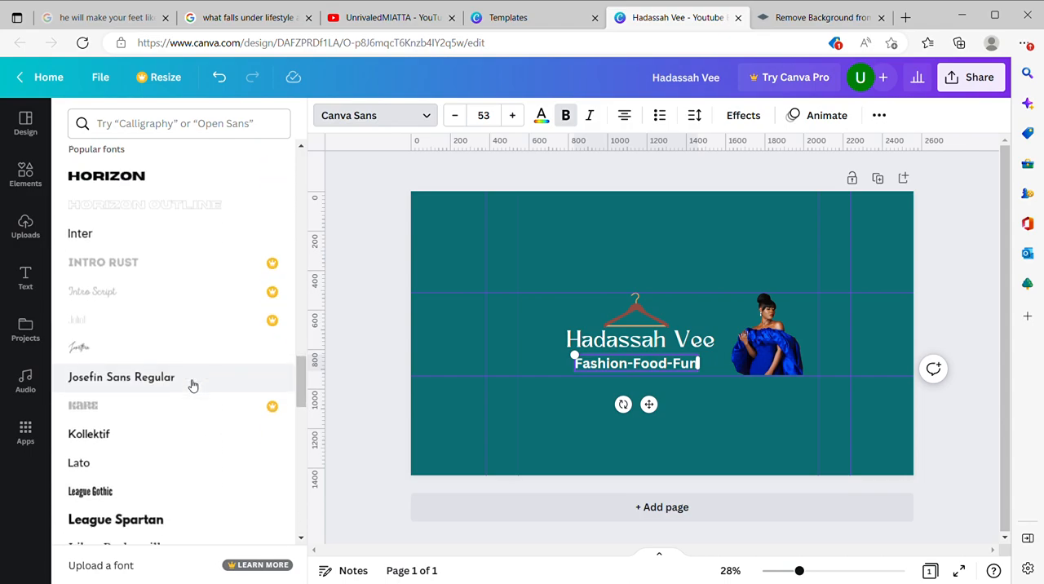
left_click(177, 319)
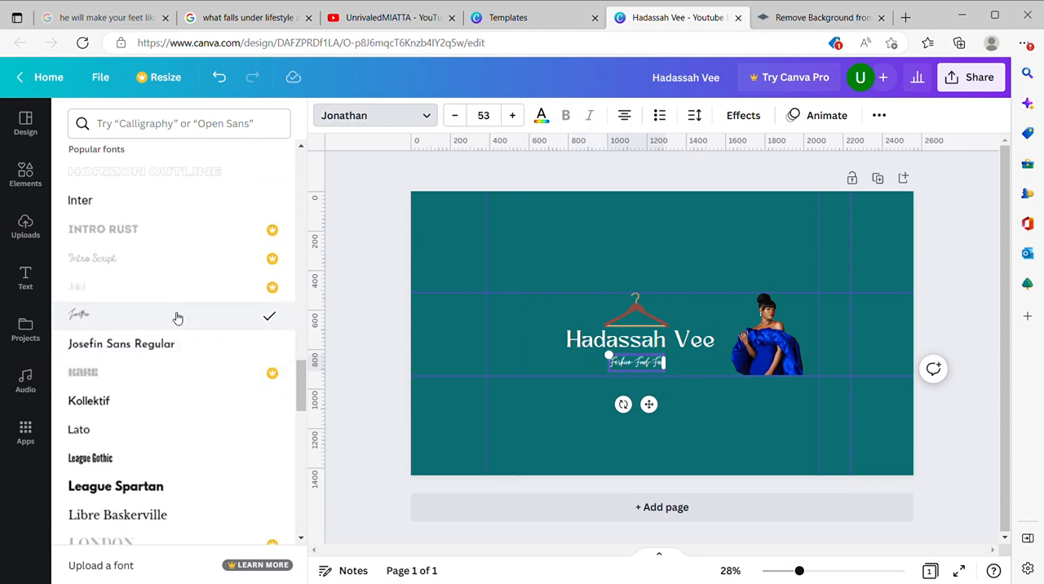
left_click_drag(610, 357, 551, 337)
left_click_drag(624, 408, 656, 419)
left_click(726, 303)
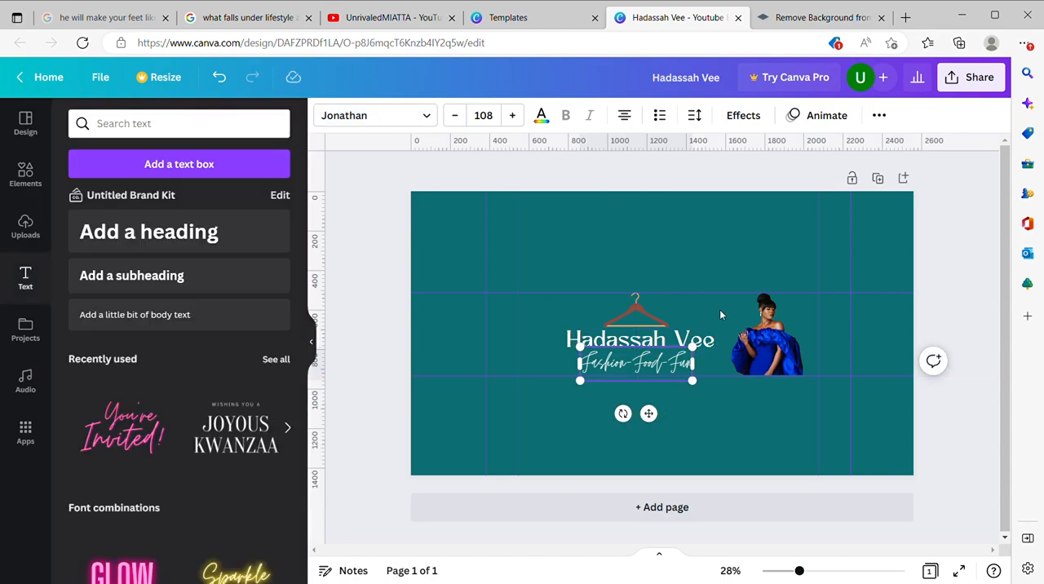
Step: Set the channel name's font to Jonathan
left_click(693, 341)
left_click(424, 118)
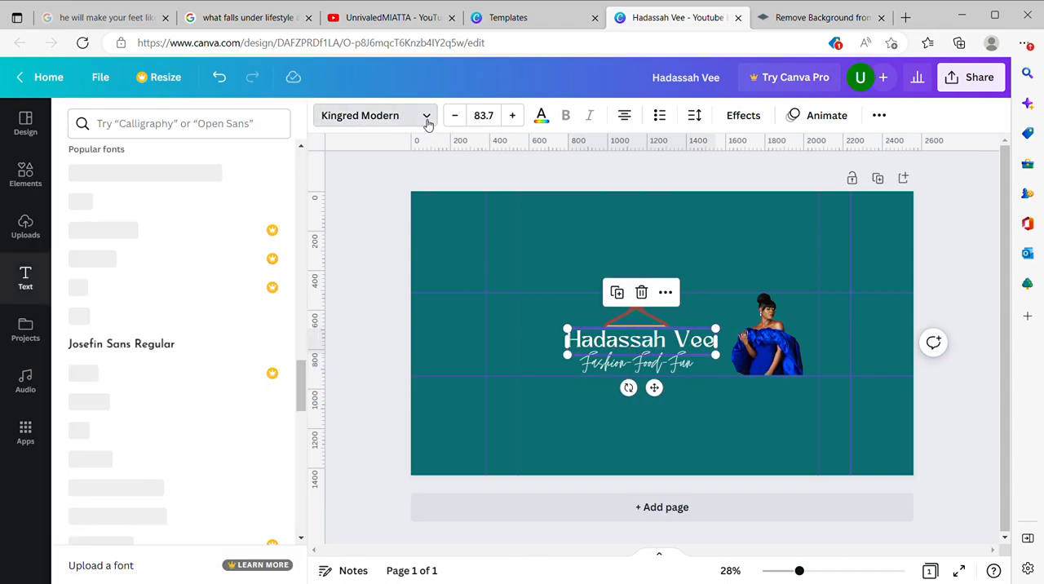
left_click(179, 313)
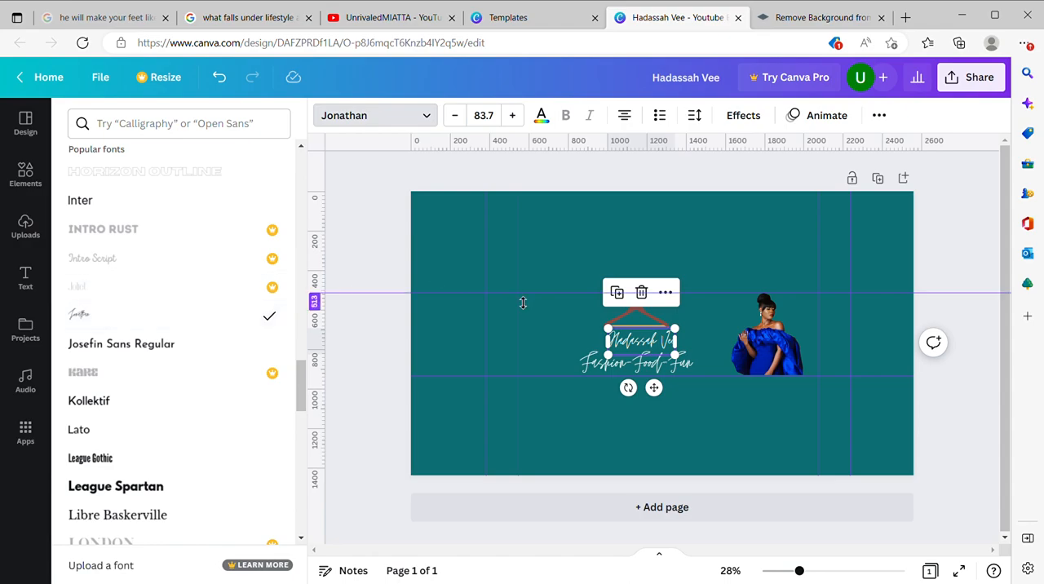
Step: Shrink the hanger and move it to the upper left of the channel name, just inside the safe-area guides
left_click_drag(611, 340, 574, 341)
left_click_drag(675, 344, 559, 356)
left_click(656, 325)
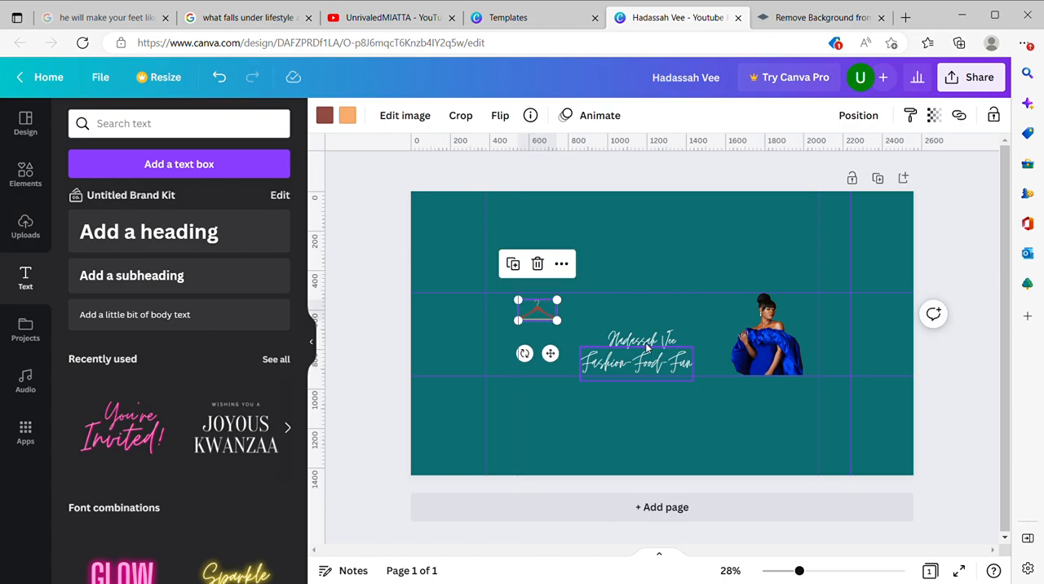
Step: Enlarge the channel name to size 151 and place it above the tagline, between the hanger and the photo
left_click(646, 345)
left_click_drag(692, 330, 774, 308)
left_click_drag(719, 327, 691, 317)
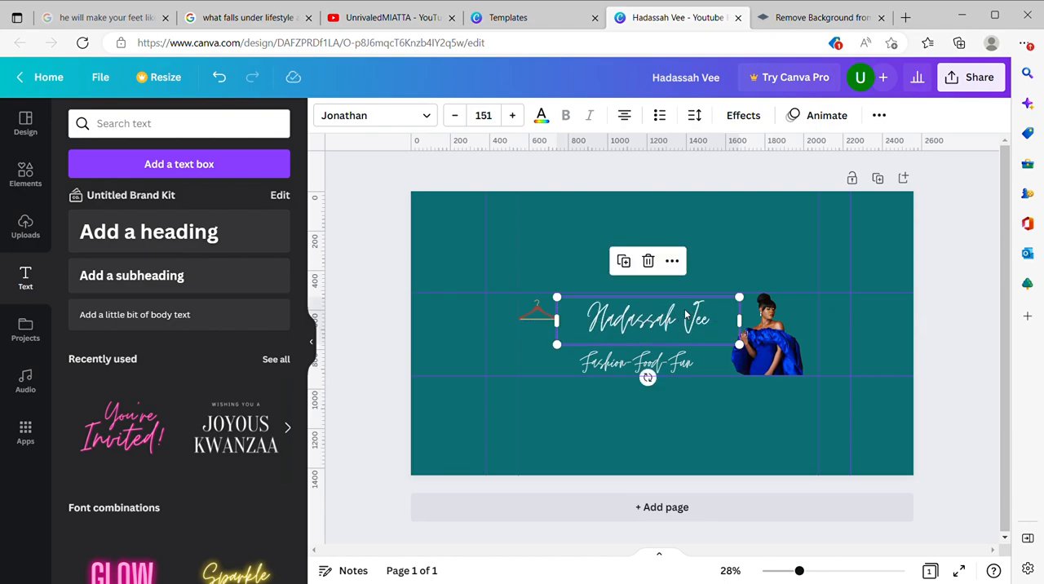
Step: Set the tagline's font to Glacial Indifference and remove its bold formatting
left_click(672, 368)
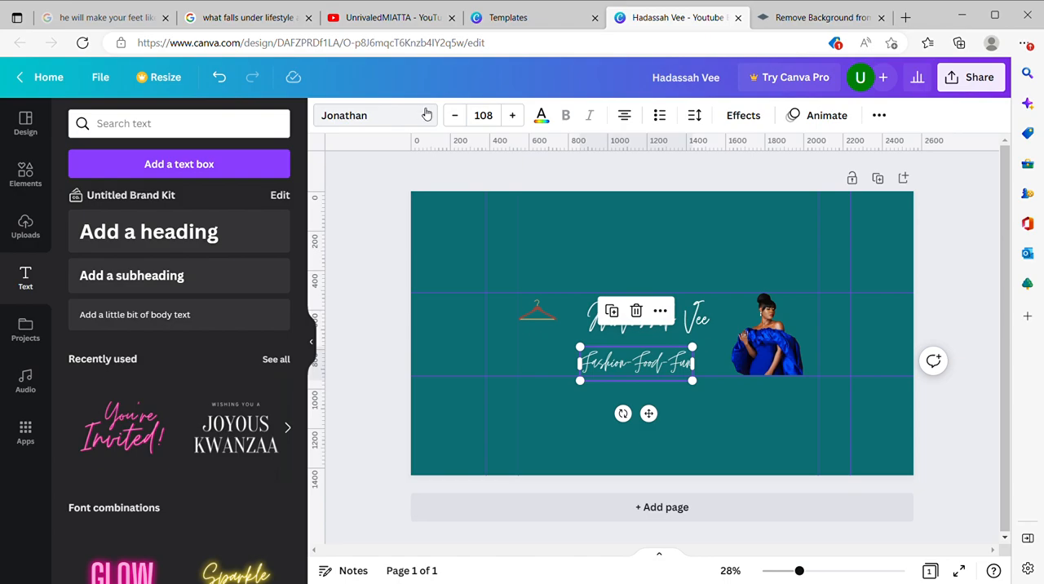
left_click(372, 115)
scroll(143, 218, "up", 2)
scroll(150, 209, "up", 10)
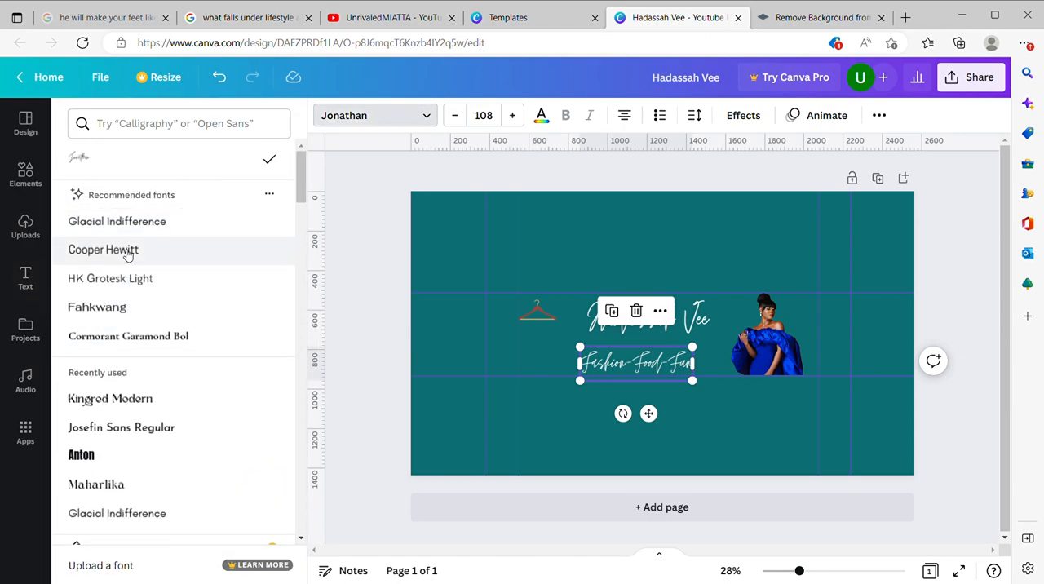
left_click(139, 221)
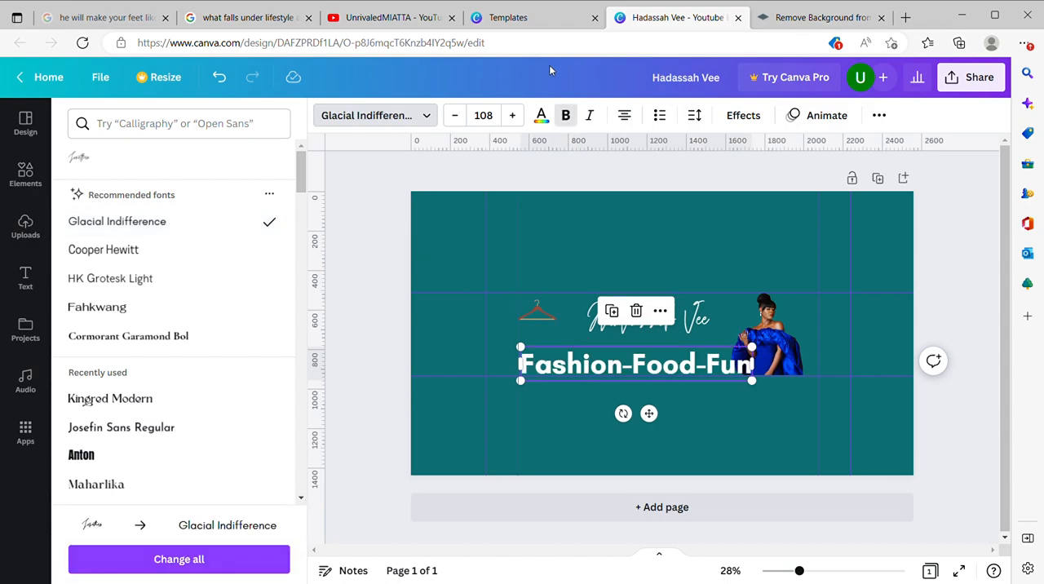
left_click(565, 115)
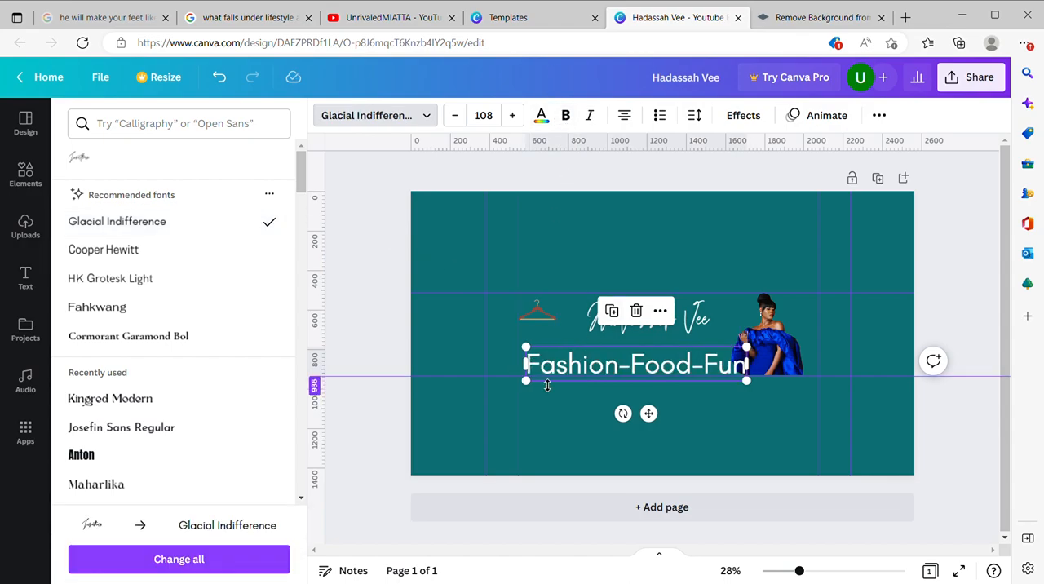
Step: Scale the tagline down to size 88.3 and move it up directly beneath the channel name, left of the photo
left_click_drag(526, 382, 566, 373)
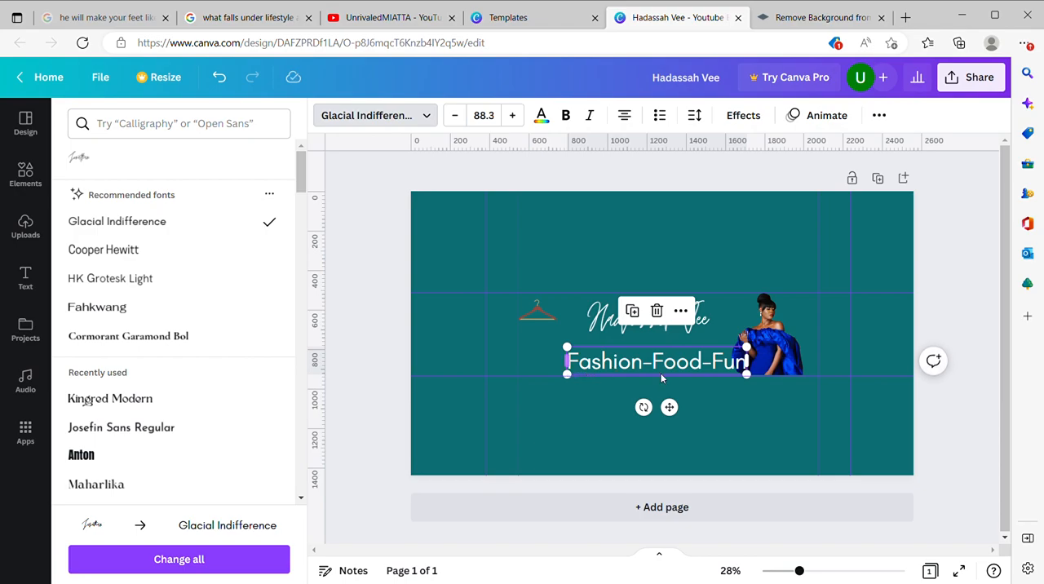
left_click_drag(668, 407, 652, 392)
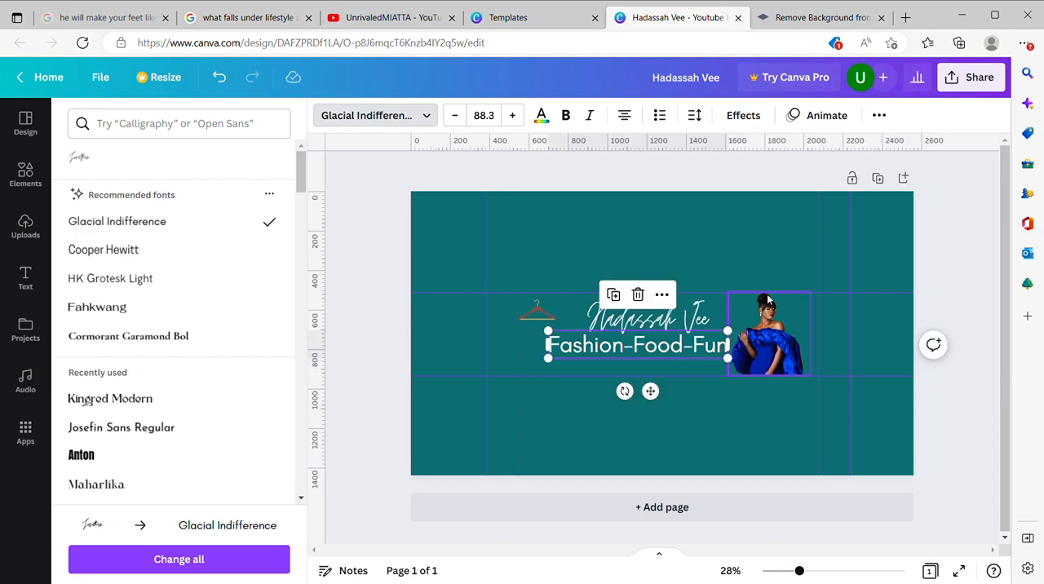
Step: Delete the hanger graphic beside the channel name
left_click(575, 287)
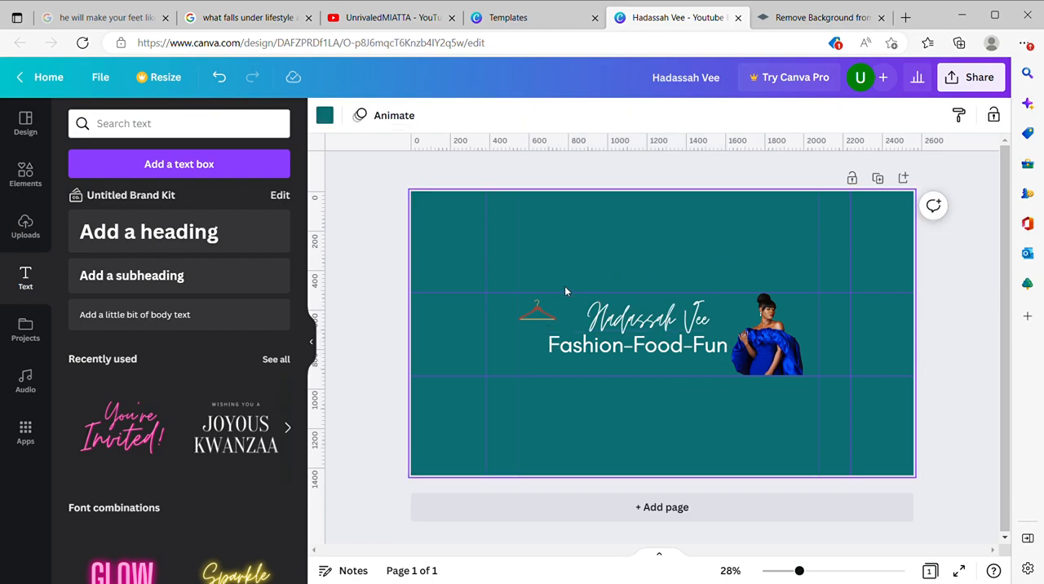
left_click(538, 316)
left_click(537, 264)
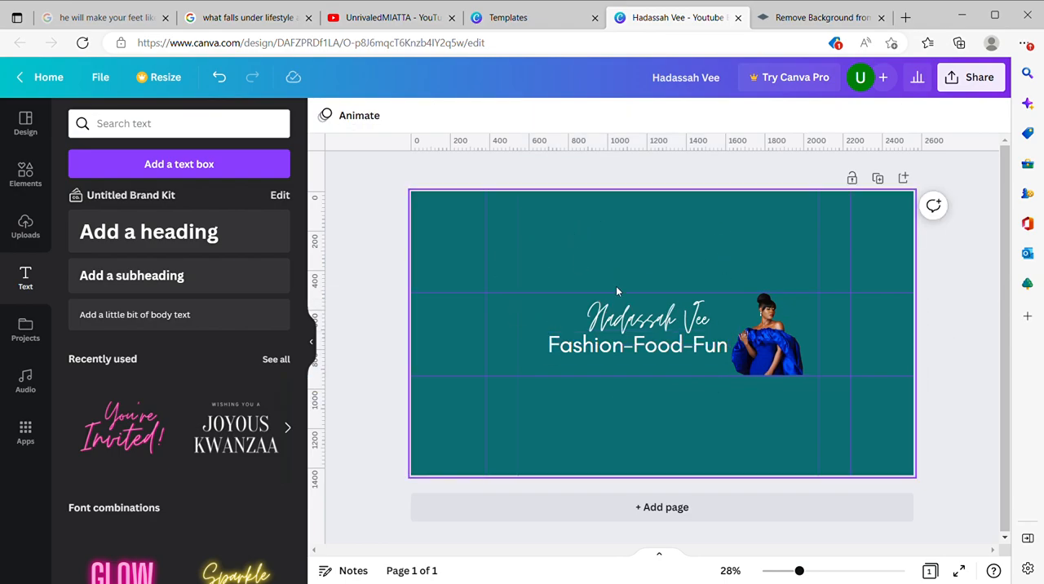
Step: Try the photo's brown and the default yellow on the channel name, and settle on the default light orange
left_click(658, 314)
left_click(541, 115)
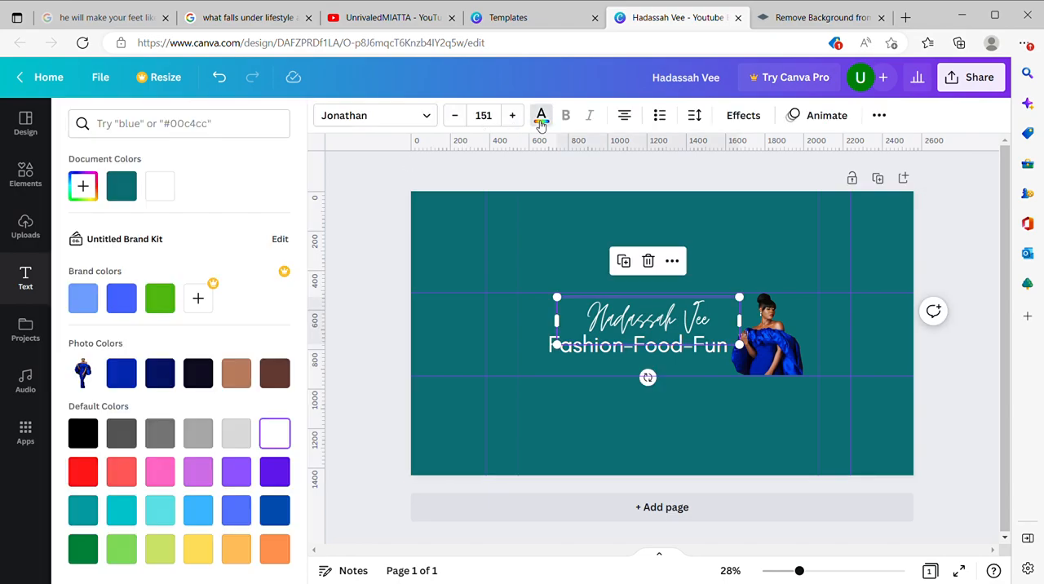
left_click(240, 374)
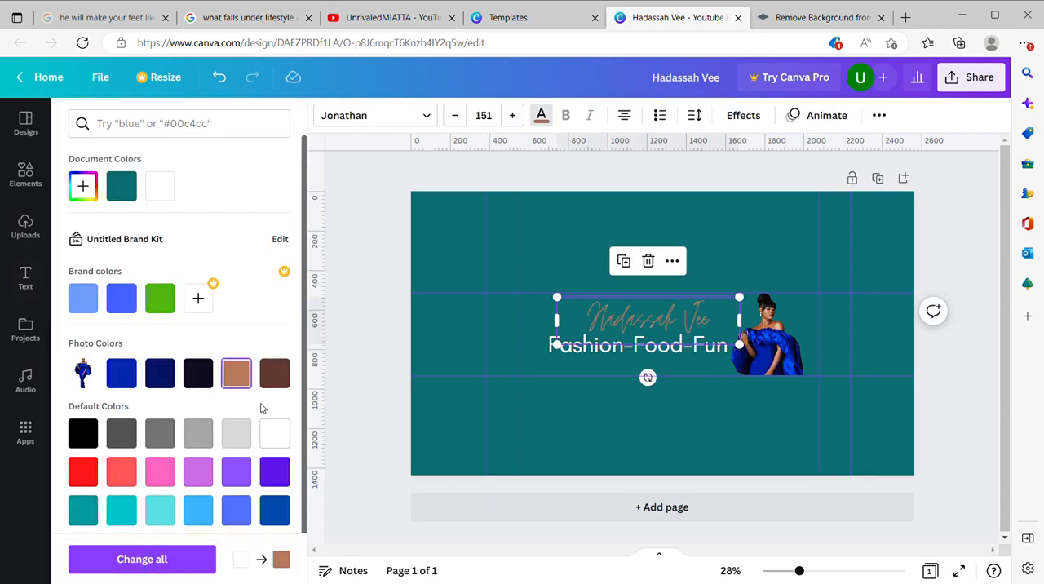
scroll(261, 427, "down", 1)
left_click(205, 496)
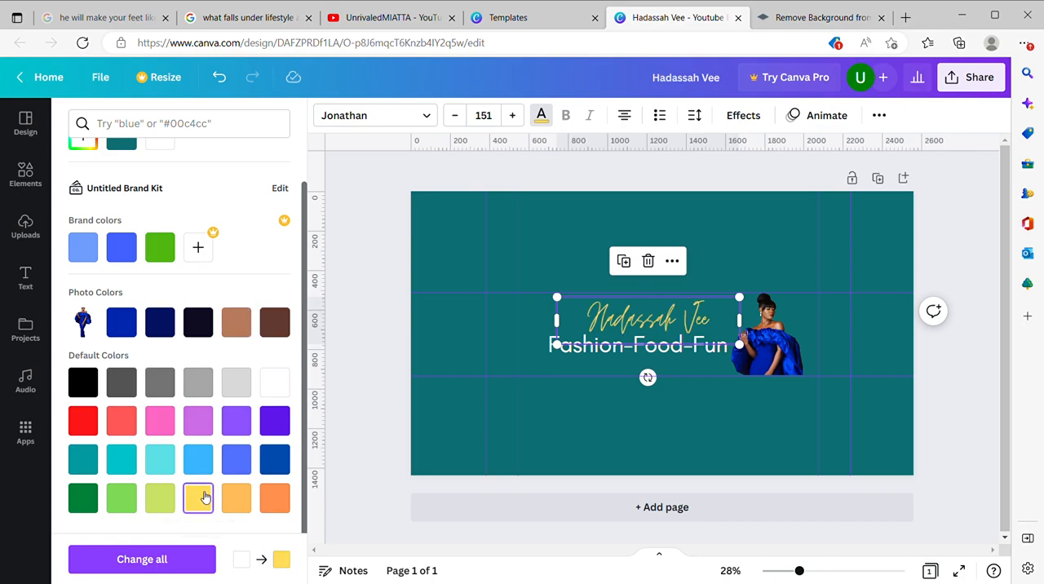
left_click(235, 499)
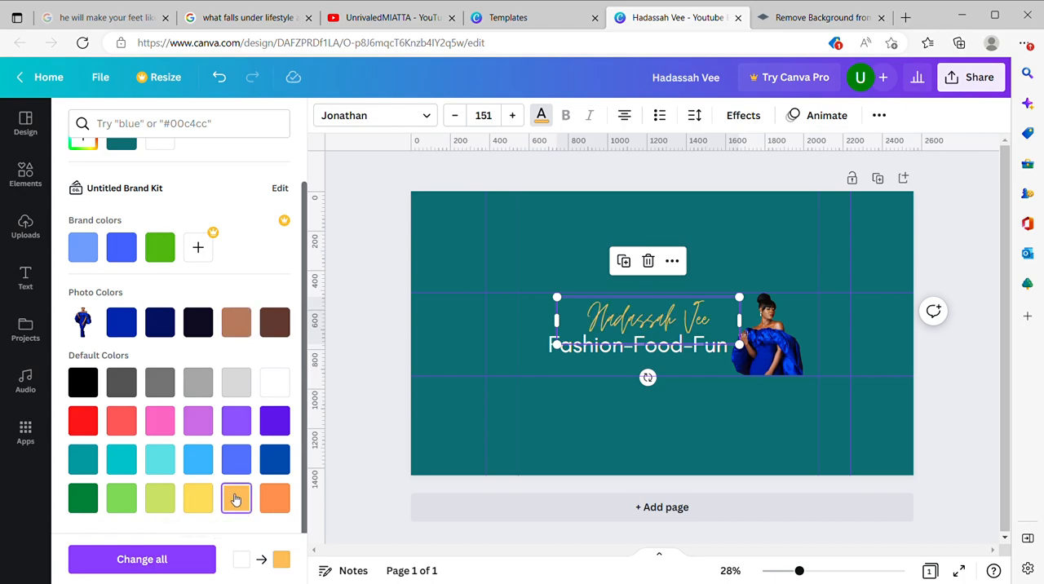
key("Escape")
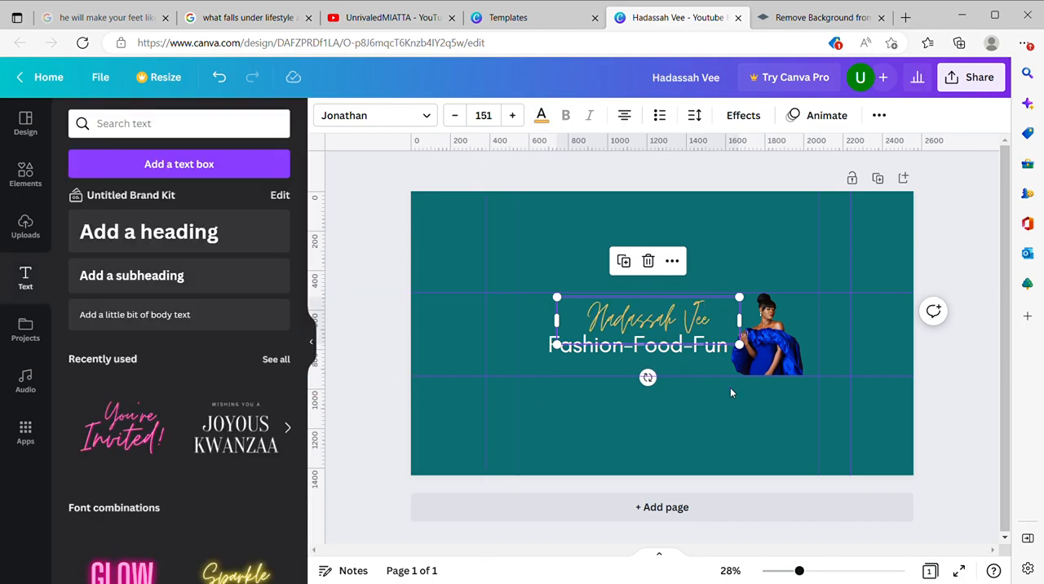
left_click(730, 387)
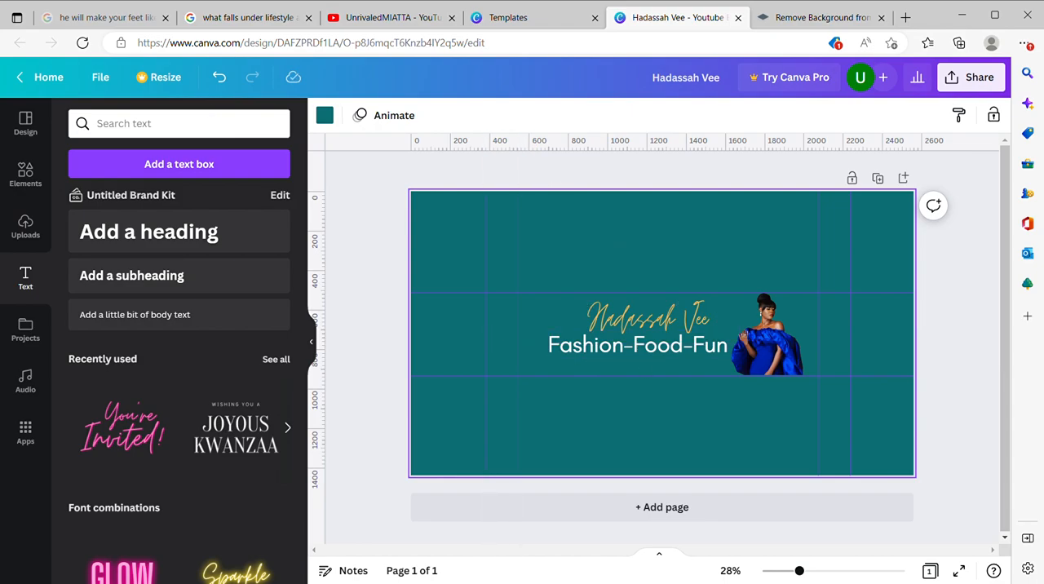
Step: Search the elements for "shapes", add a square, and reshape it into a thin horizontal bar below the safe area
left_click(27, 175)
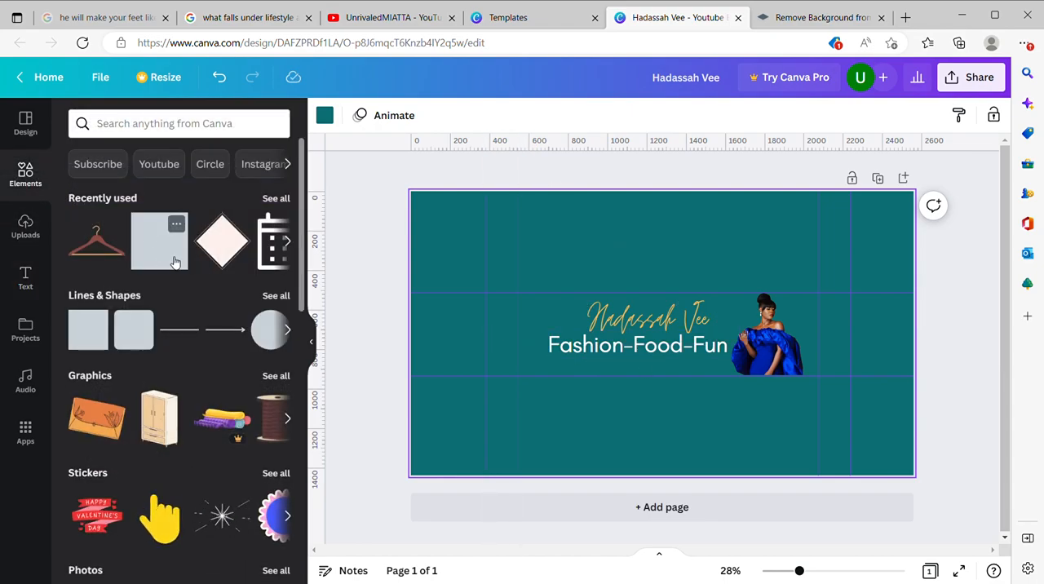
left_click(141, 124)
type("shapes")
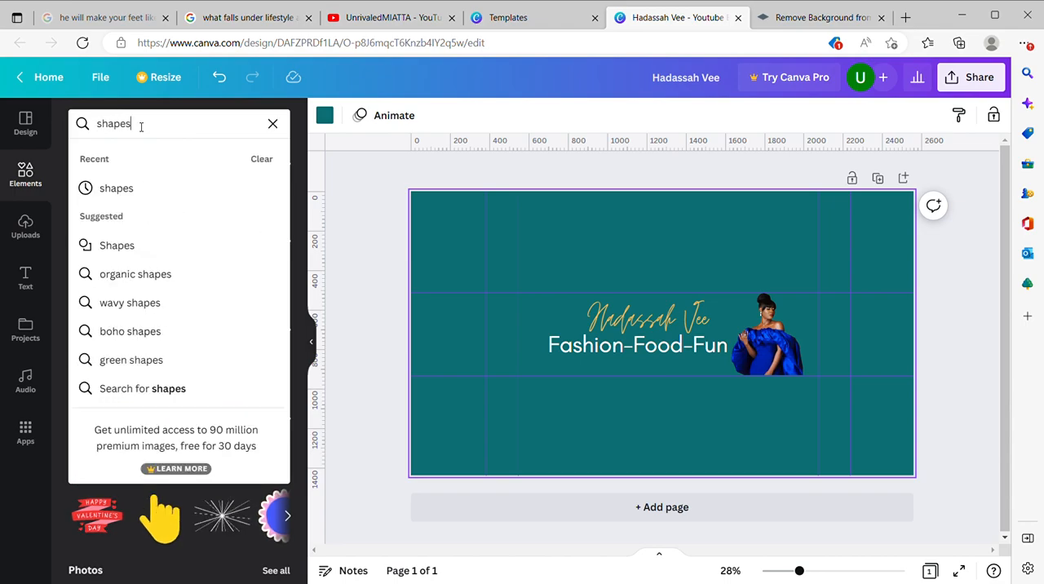
key("Return")
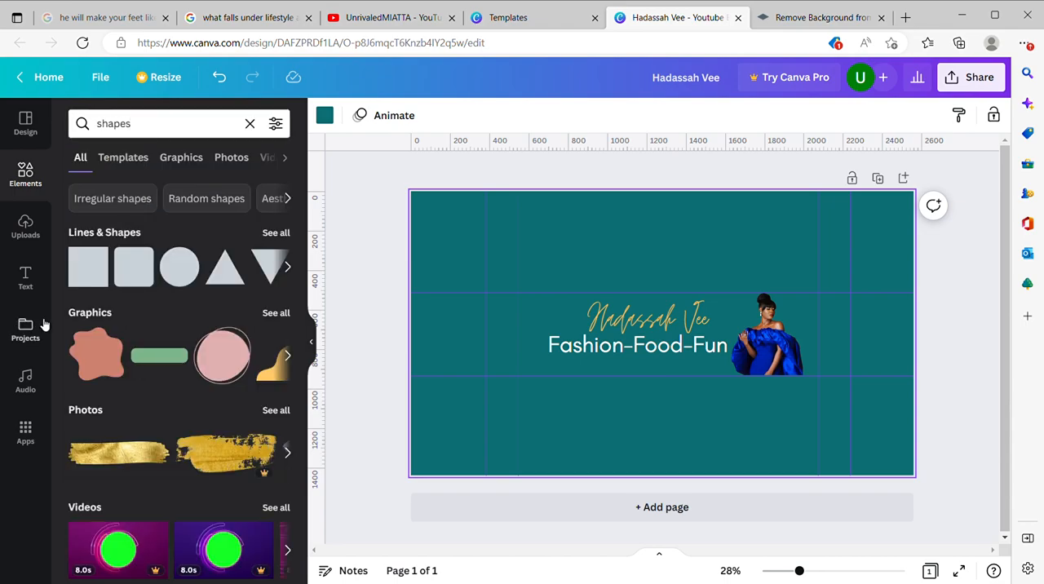
left_click(86, 267)
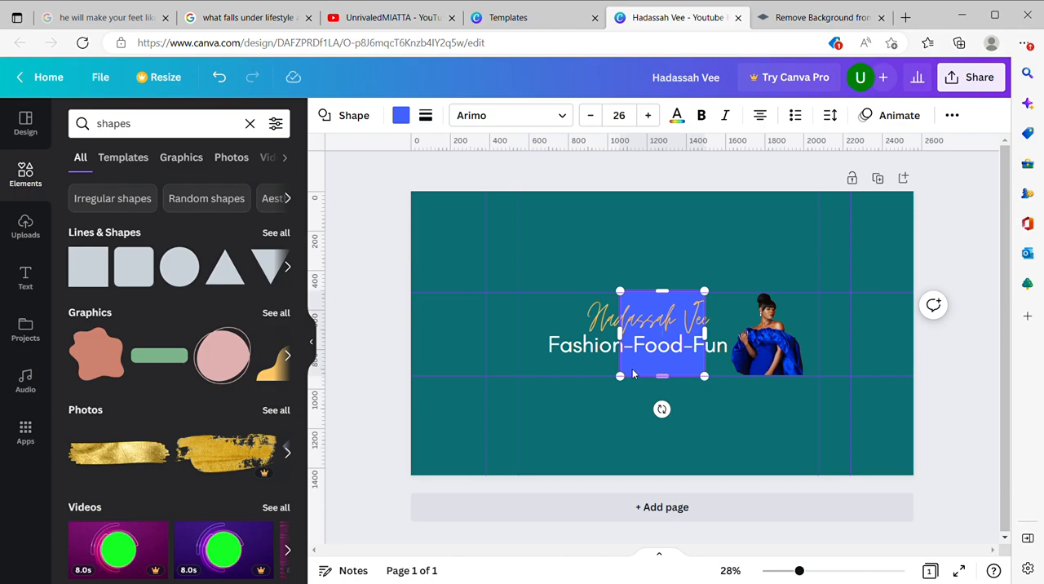
left_click_drag(635, 369, 611, 447)
mouse_move(641, 403)
left_mouse_down()
mouse_move(663, 404)
mouse_move(624, 404)
left_mouse_up()
left_click(706, 400)
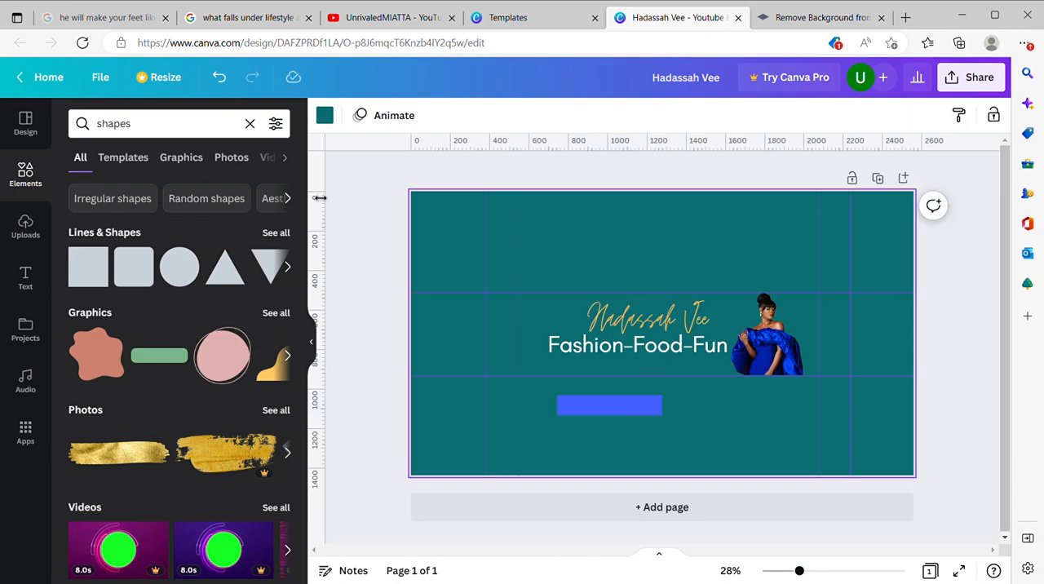
Step: Add a subheading below the safe area and replace its text with "New Video Every week"
left_click(25, 281)
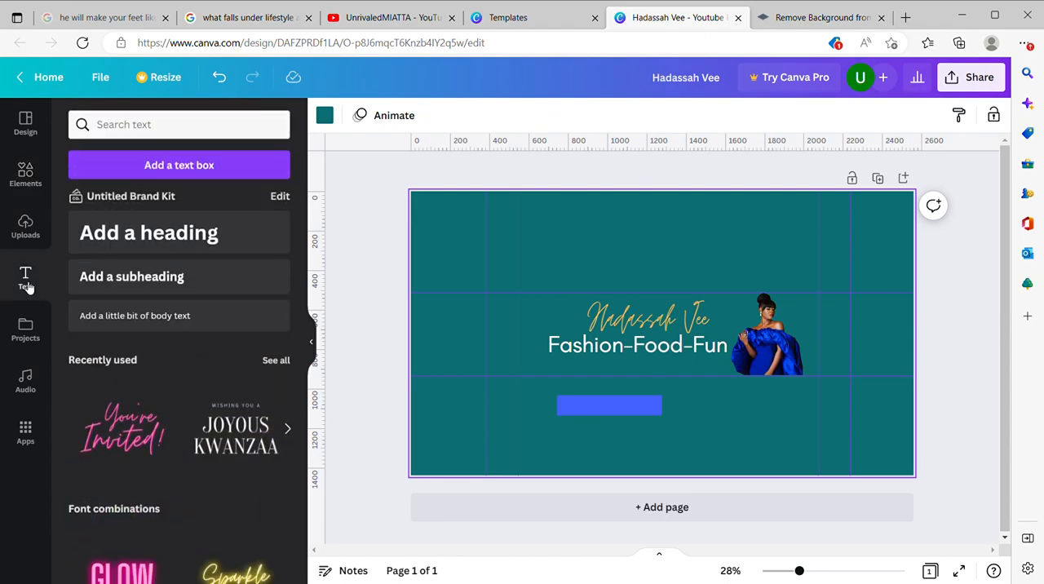
left_click(155, 277)
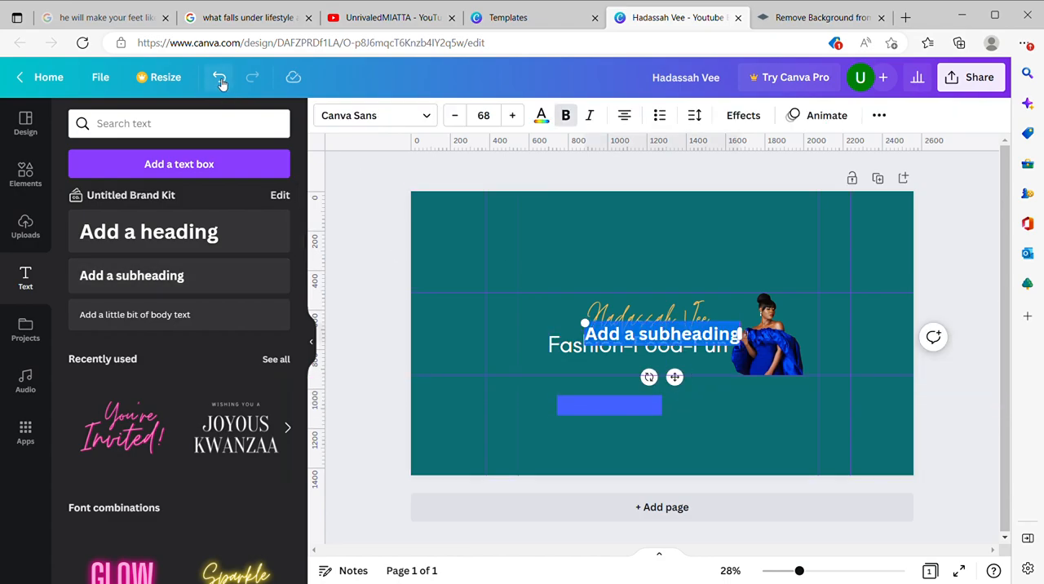
left_click_drag(686, 387, 694, 450)
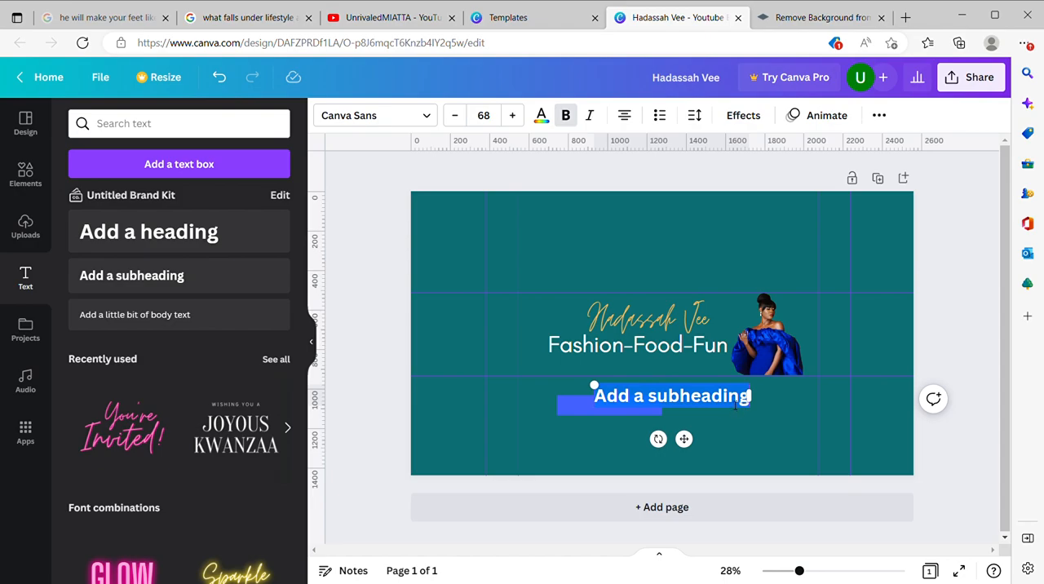
left_click(735, 405)
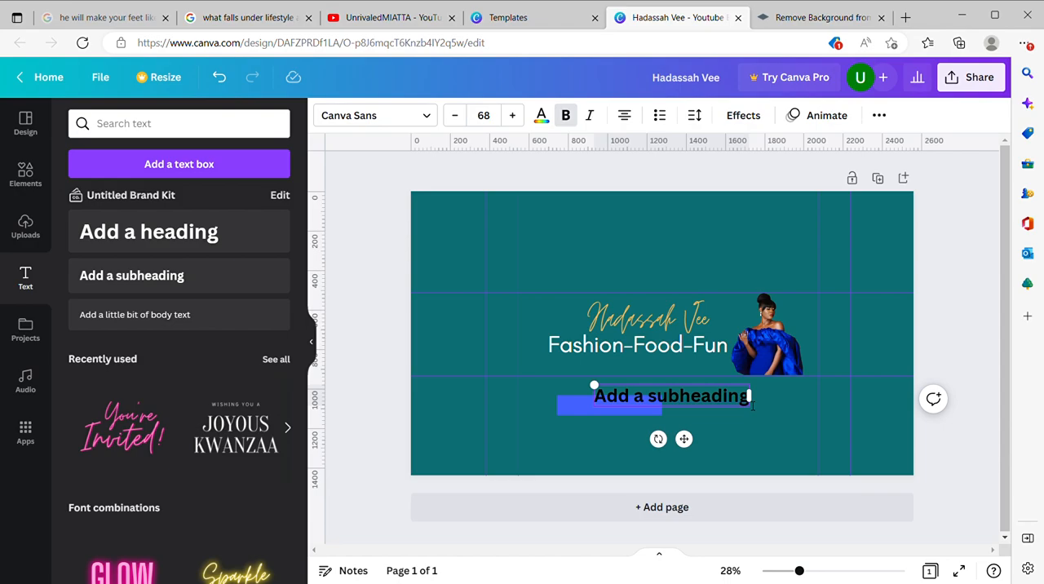
key("BackSpace")
key("BackSpace")
key("BackSpace")
key("BackSpace")
key("BackSpace")
key("BackSpace")
key("BackSpace")
key("BackSpace")
key("BackSpace")
key("BackSpace")
key("BackSpace")
key("BackSpace")
key("BackSpace")
key("BackSpace")
key("BackSpace")
key("BackSpace")
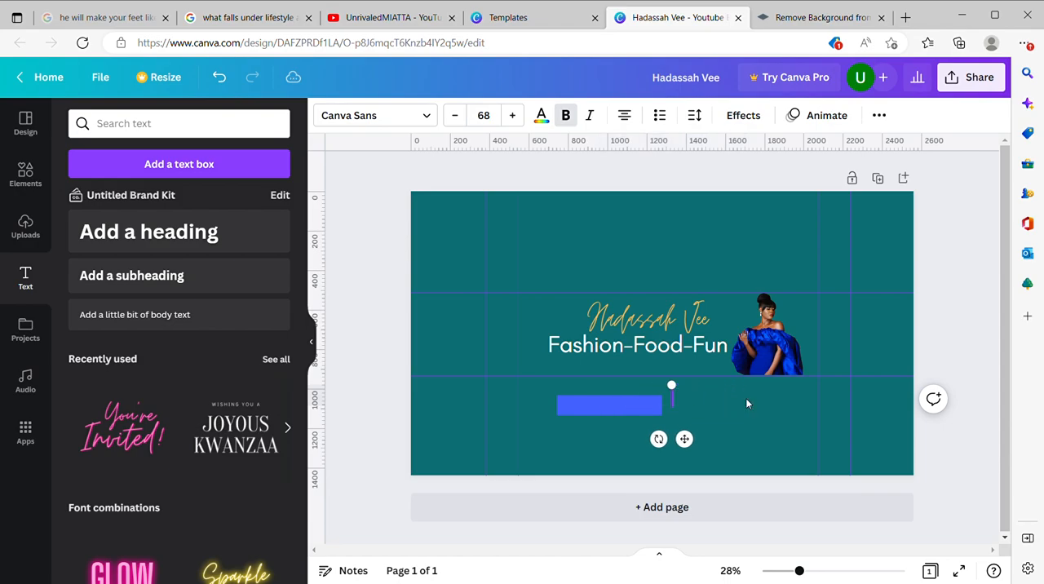
type("New Videos")
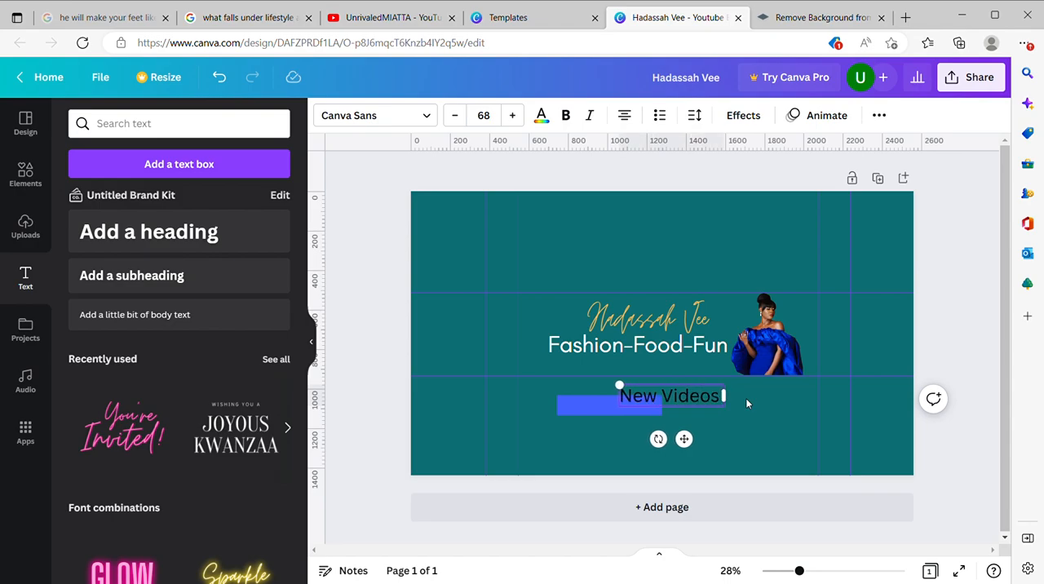
key("BackSpace")
type("Every week")
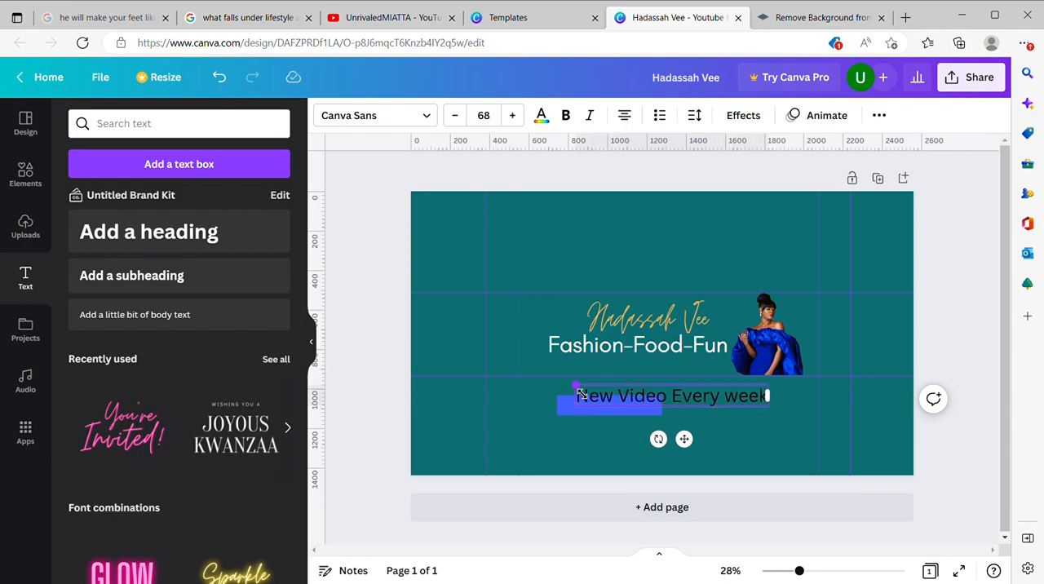
Step: Scale the "New Video Every week" text down to size 37.3 and undo the trial move over the blue bar
left_click_drag(576, 385, 664, 396)
left_click_drag(724, 443, 632, 447)
key("ctrl+z")
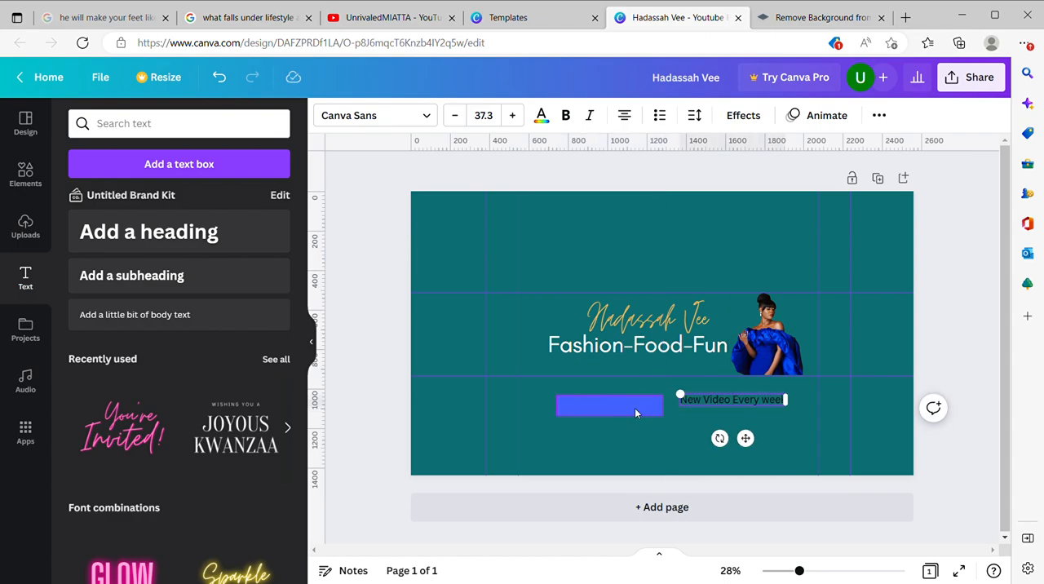
Step: Move the blue bar up under the left part of the tagline and shift the channel name slightly left
left_click(630, 405)
left_click_drag(624, 449, 597, 407)
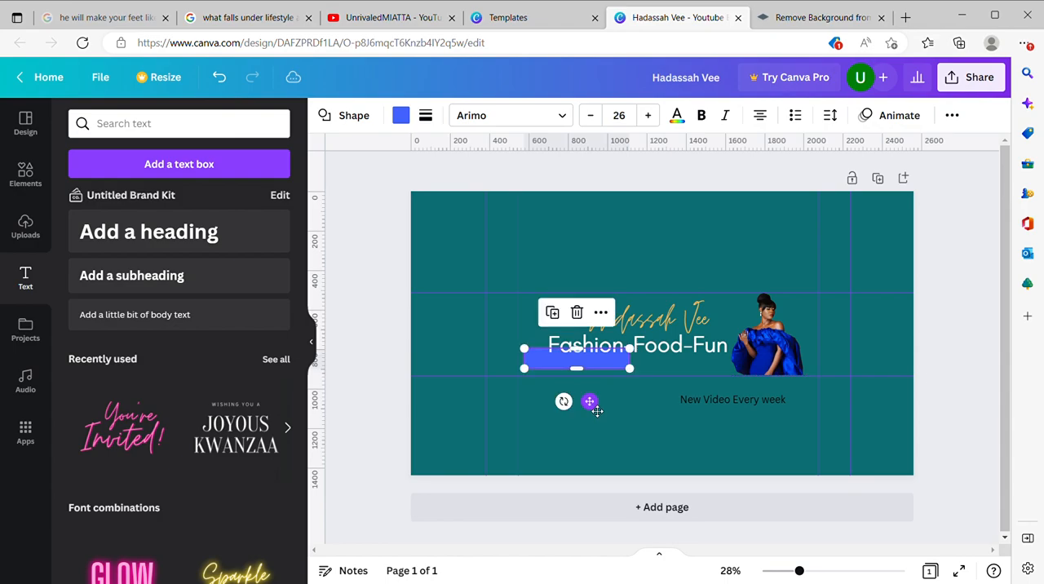
left_click(677, 329)
left_click_drag(677, 326, 680, 326)
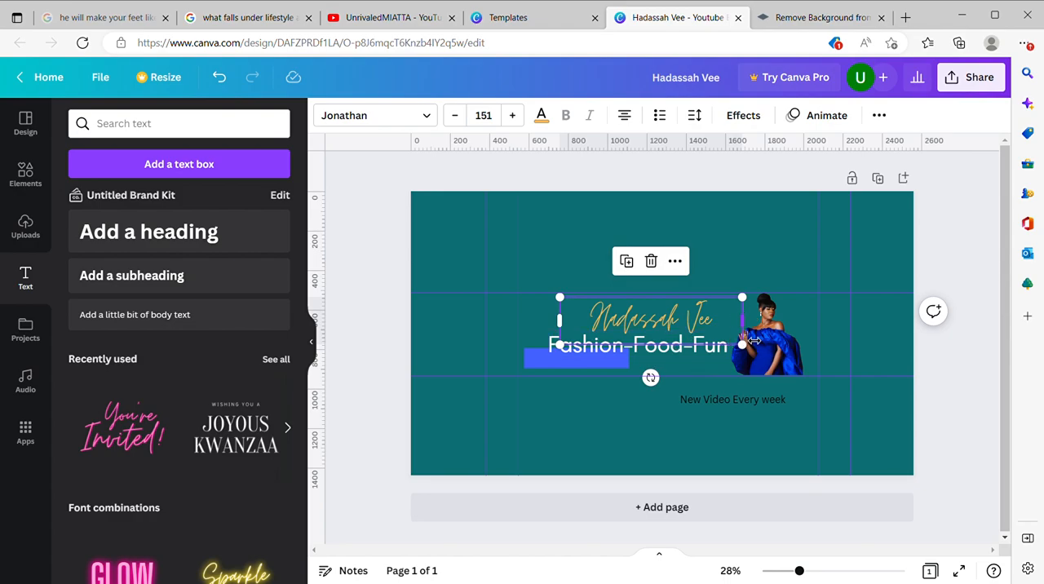
left_click_drag(748, 332, 727, 327)
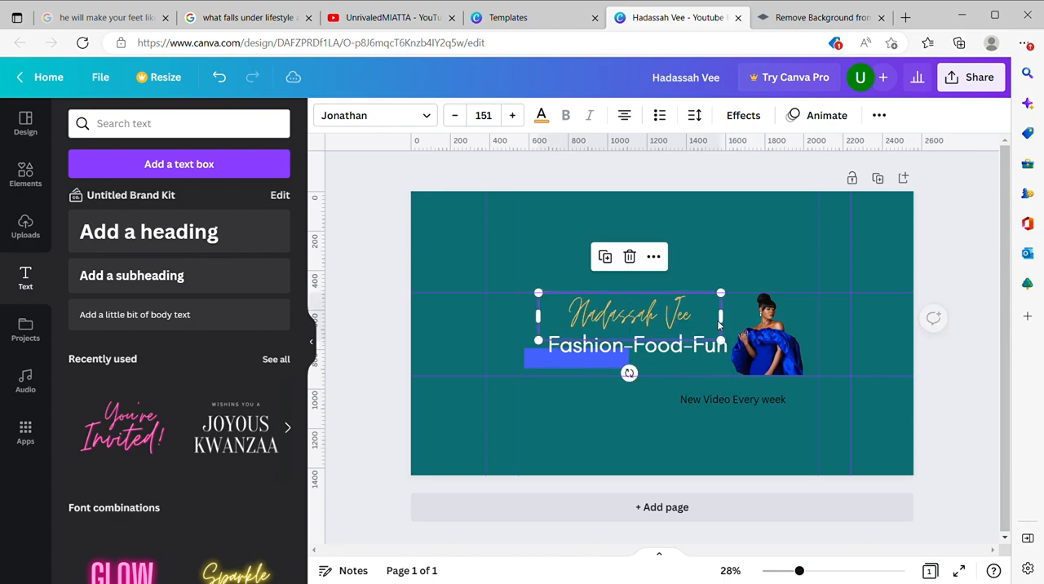
left_click_drag(665, 310, 683, 317)
Step: Scale the tagline down to size 82.2 and move it slightly up and right, against the photo's edge
left_click(677, 358)
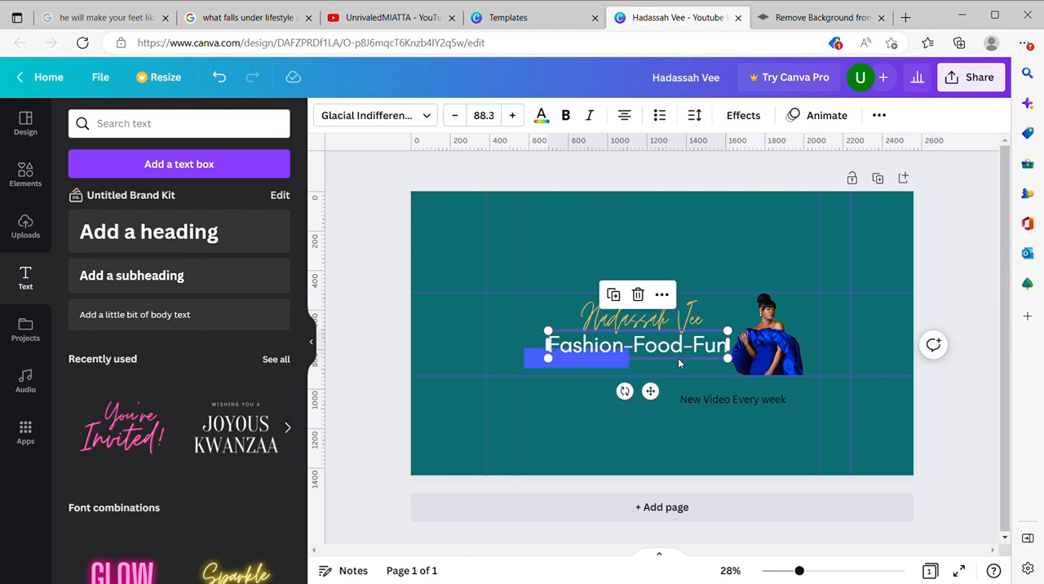
left_click_drag(735, 368, 721, 365)
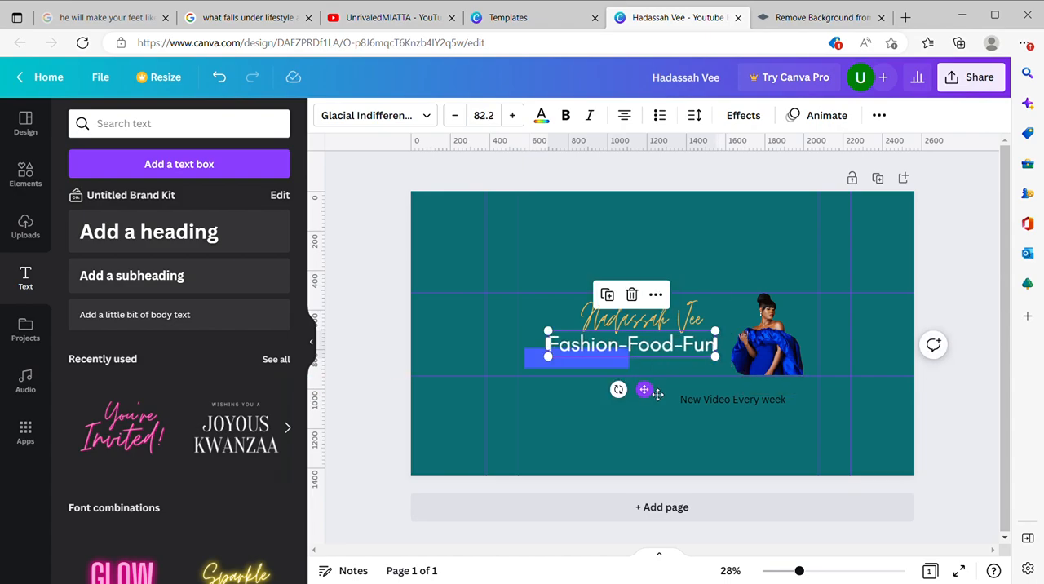
left_click_drag(653, 397, 669, 394)
left_click(735, 312)
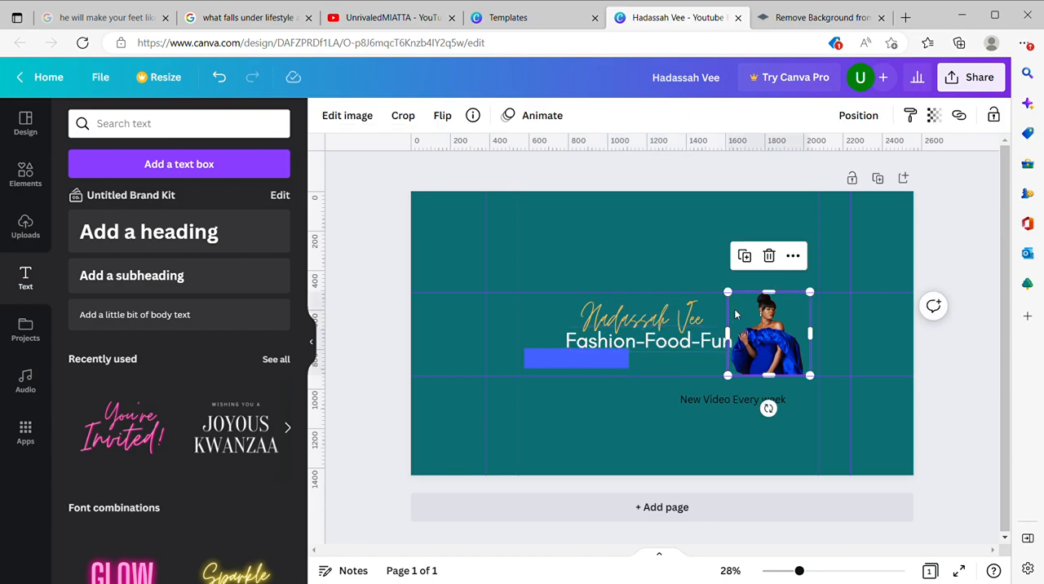
Step: Nudge the blue bar down close to the lower safe-area guide and fill it with the channel name's light orange
left_click(551, 369)
left_click_drag(550, 369, 555, 373)
left_click(657, 427)
left_click(609, 364)
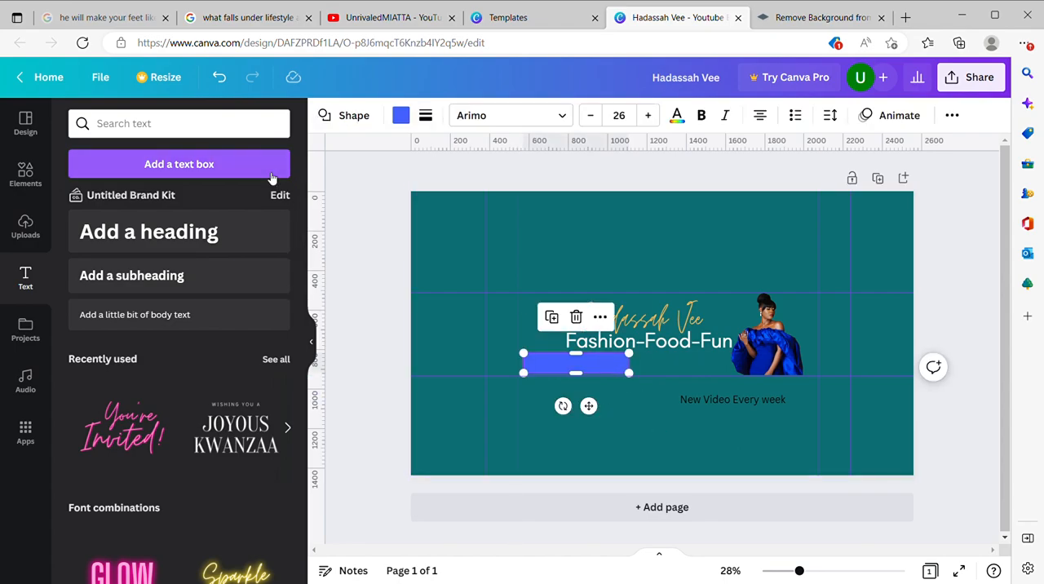
left_click(400, 115)
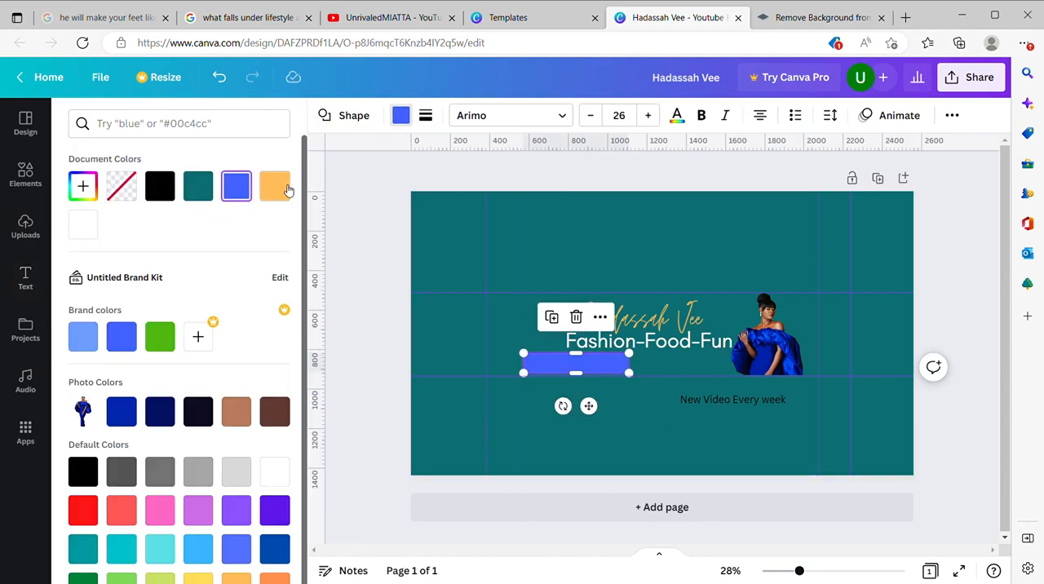
left_click(287, 189)
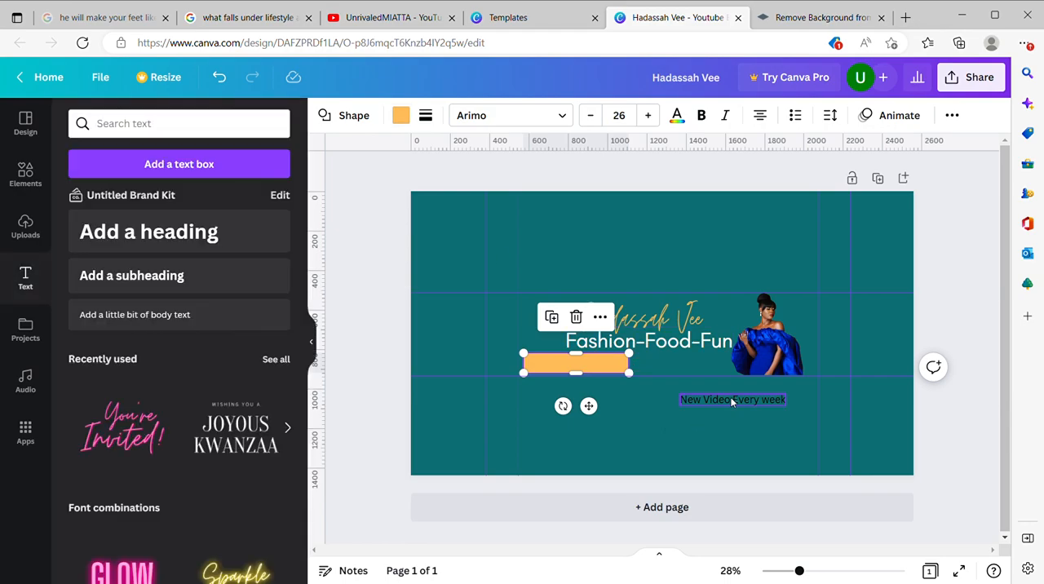
Step: Move the "New Video Every week" text onto the orange bar and color it with the photo's royal blue
left_click(722, 399)
left_click_drag(748, 439, 594, 404)
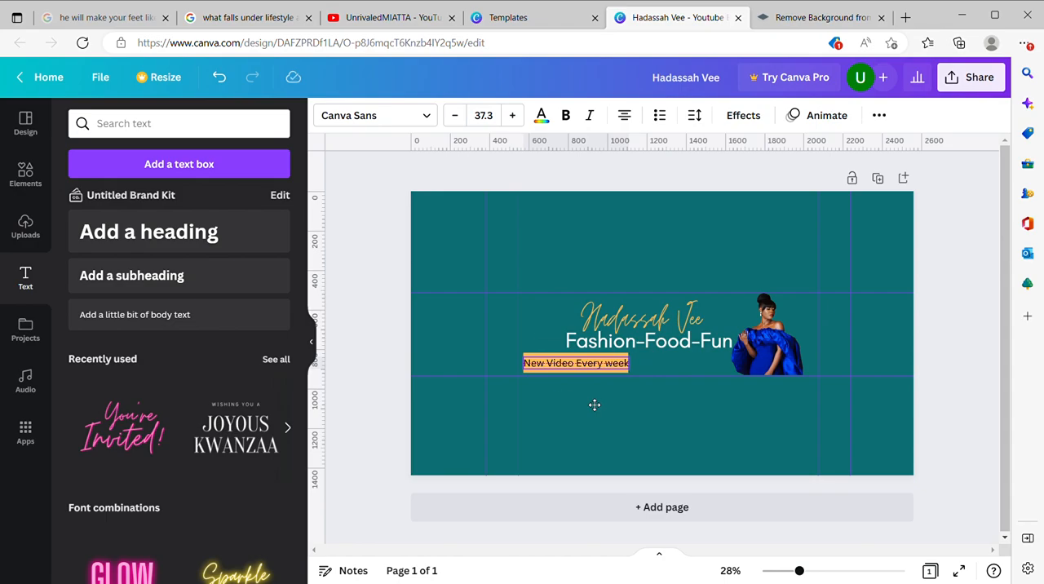
left_click(542, 118)
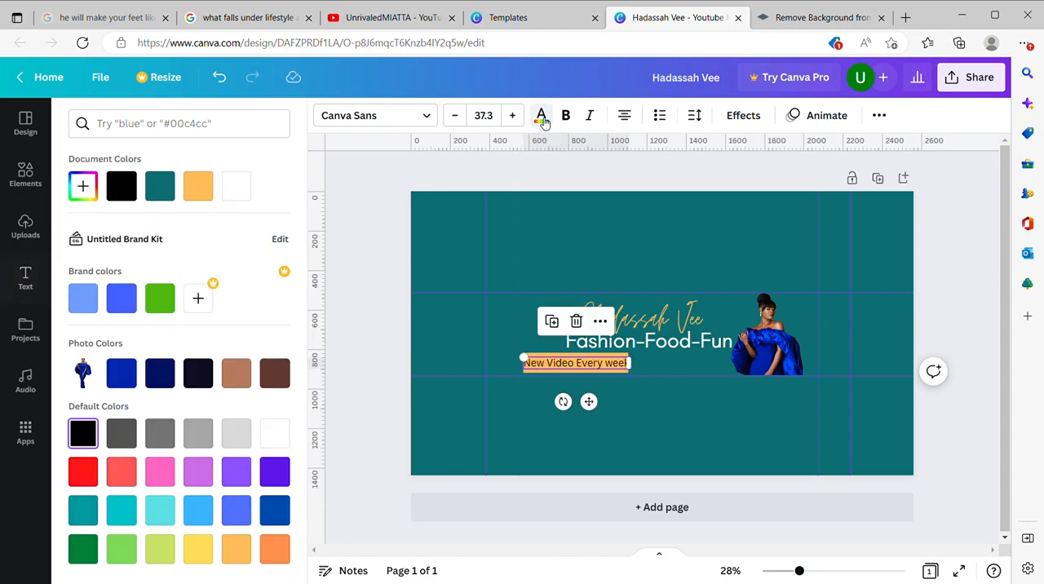
left_click(113, 374)
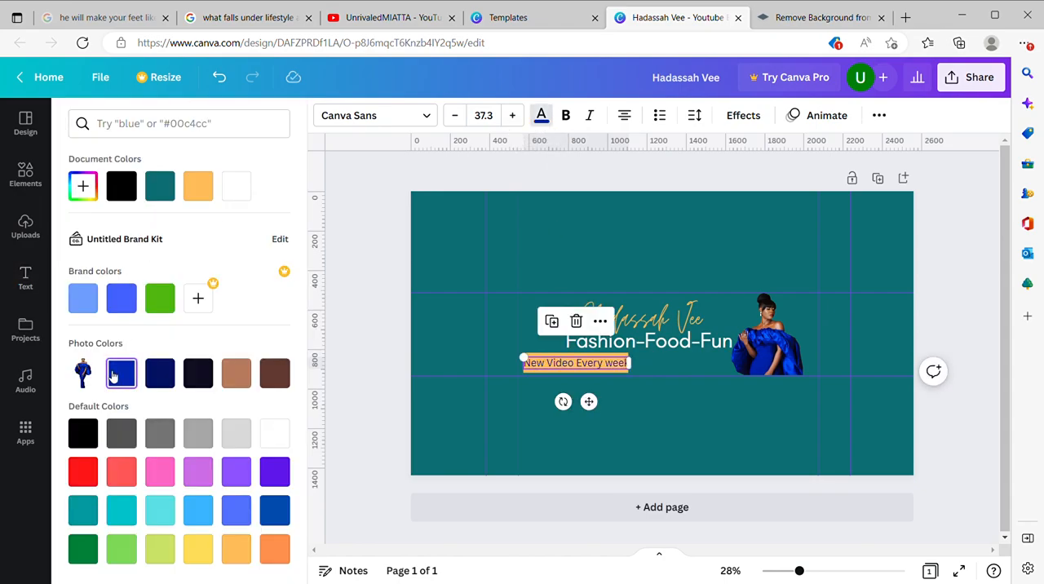
left_click(116, 308)
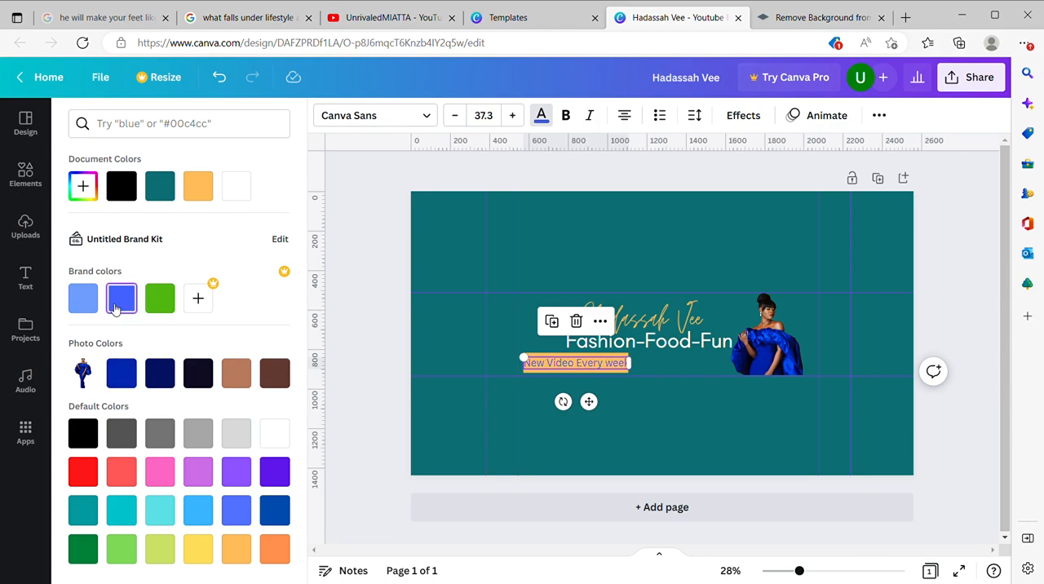
left_click(131, 371)
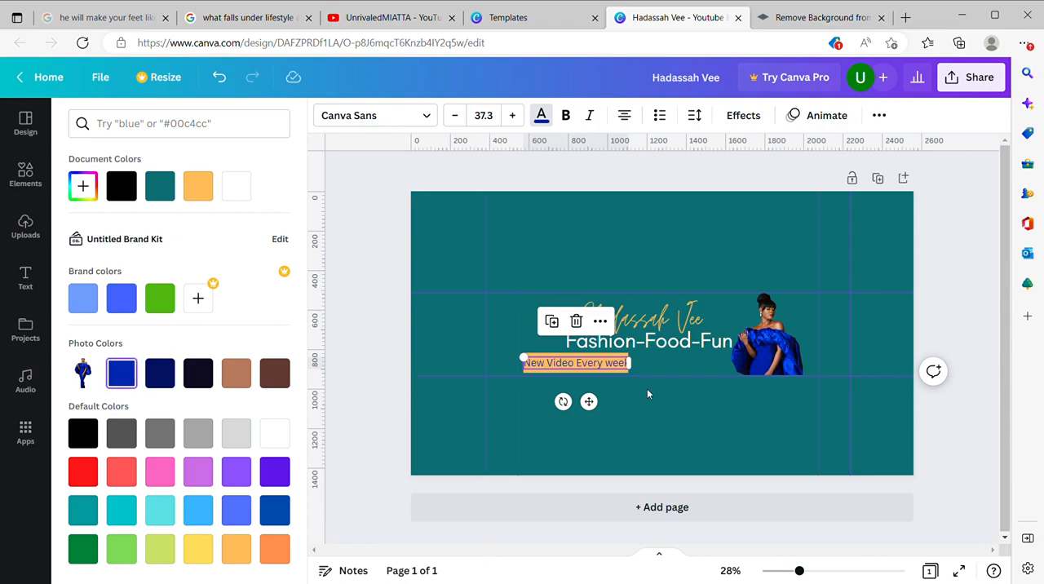
Step: Search the elements for "diamonds" and add the gold graphic of two four-pointed sparkles to the banner
key("Escape")
left_click(691, 412)
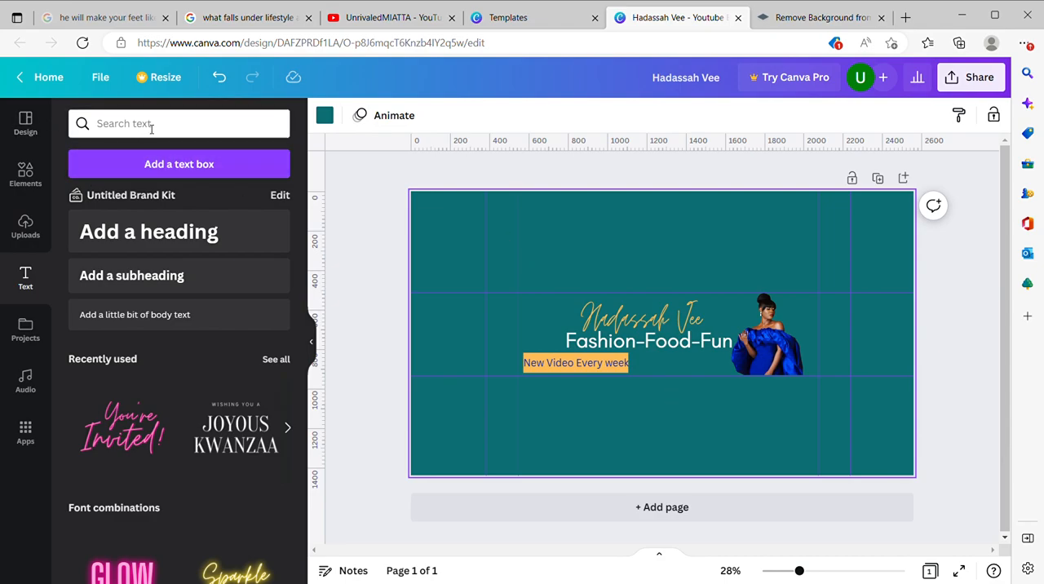
left_click(25, 173)
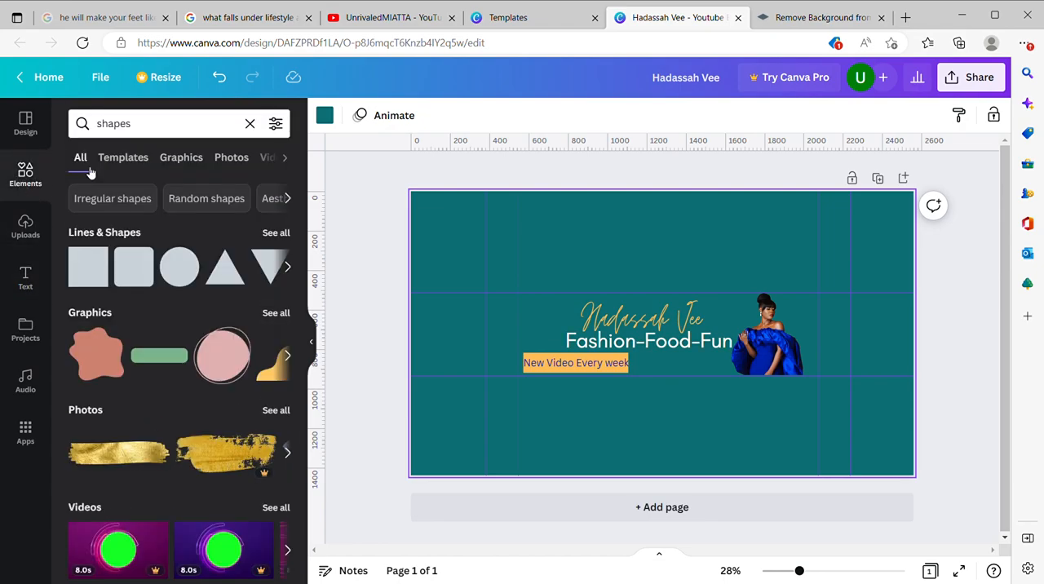
left_click(250, 123)
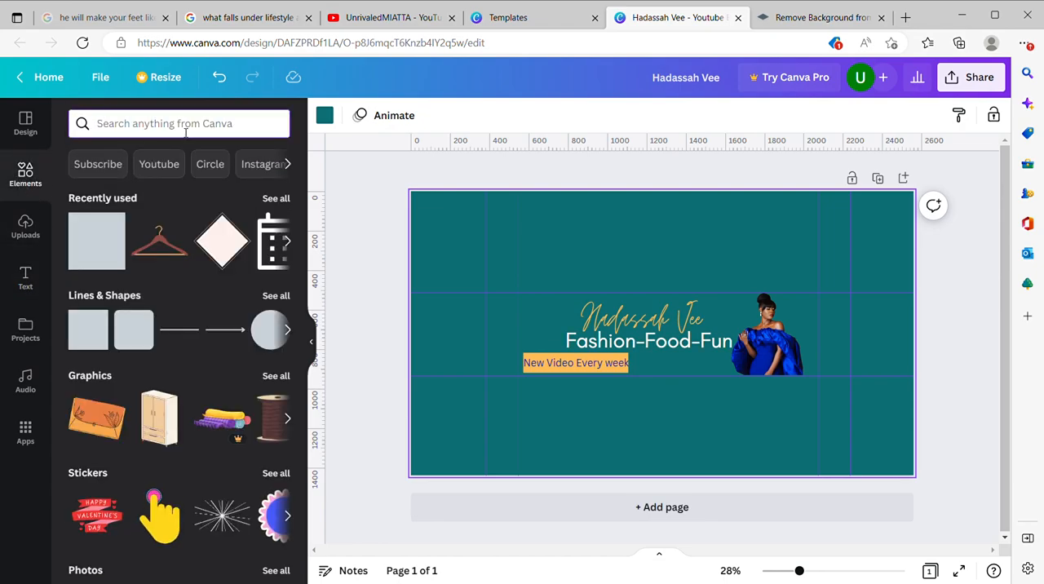
type("diamonds")
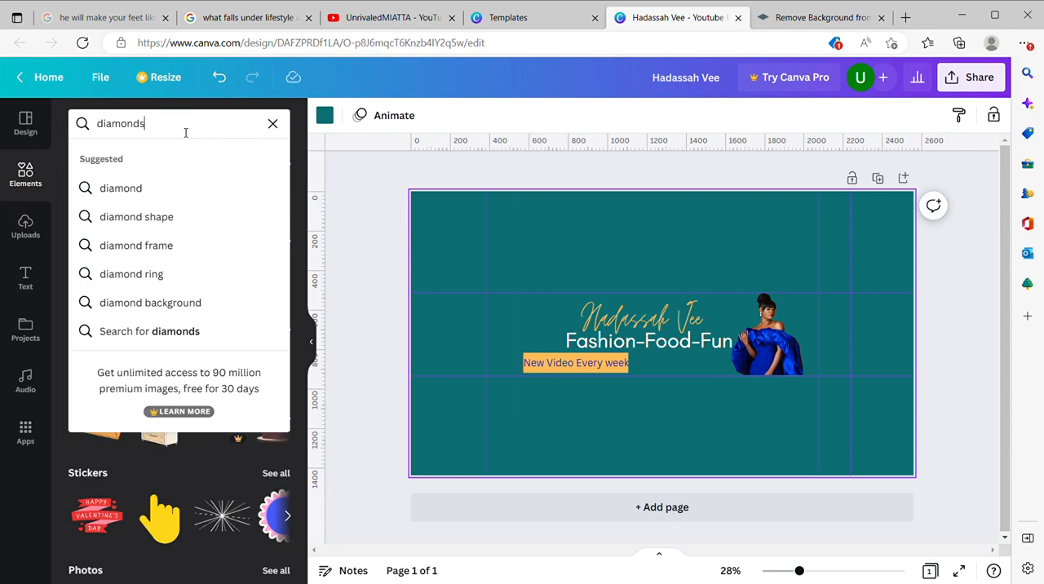
key("Return")
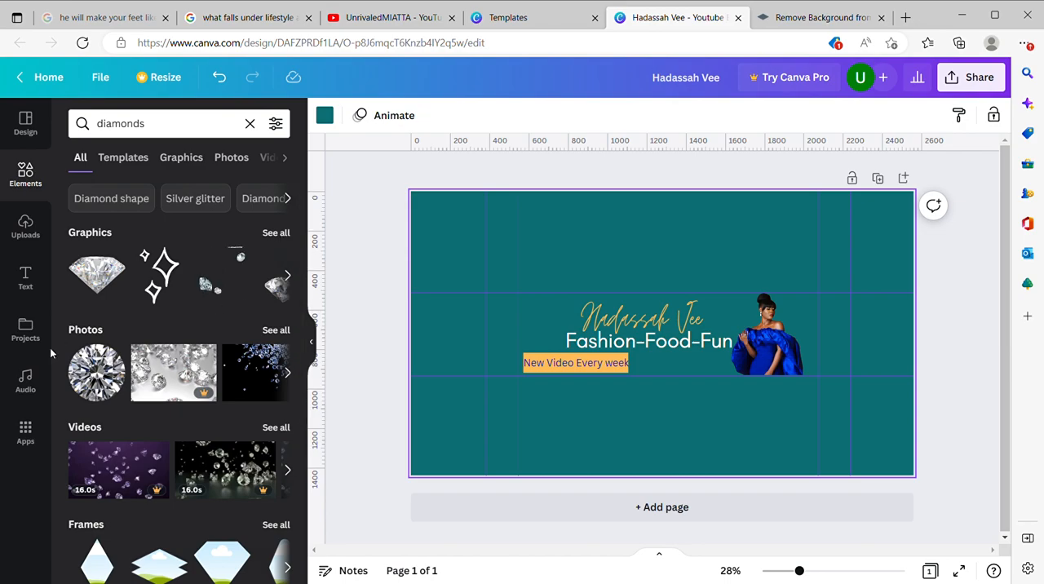
left_click(282, 234)
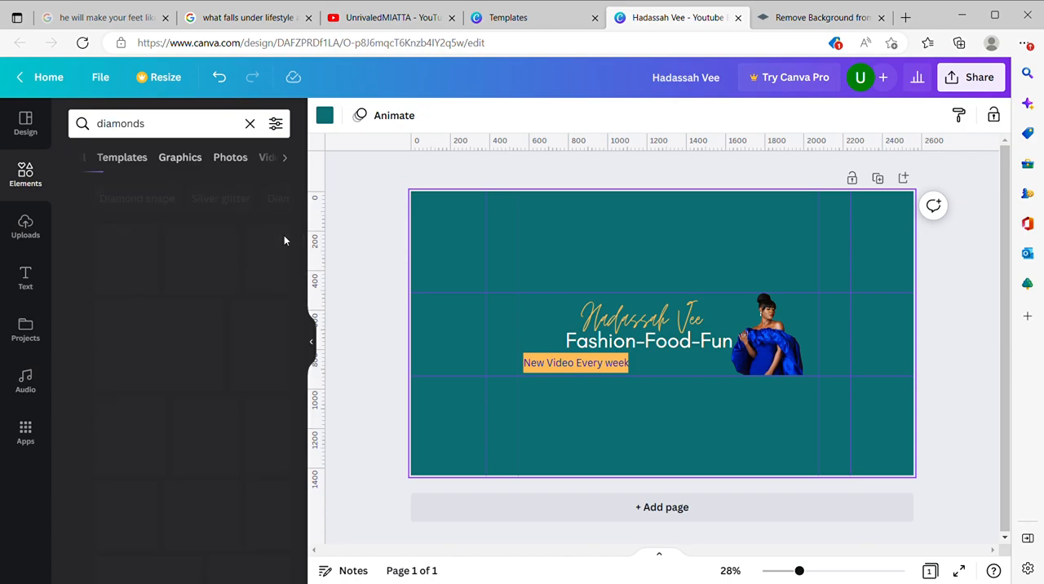
scroll(242, 393, "down", 2)
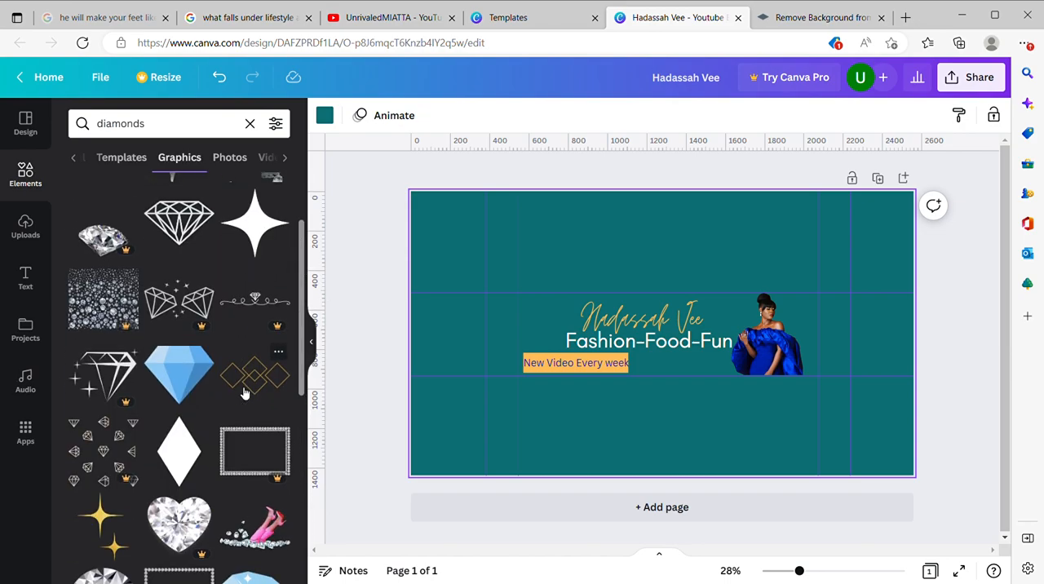
scroll(163, 424, "down", 1)
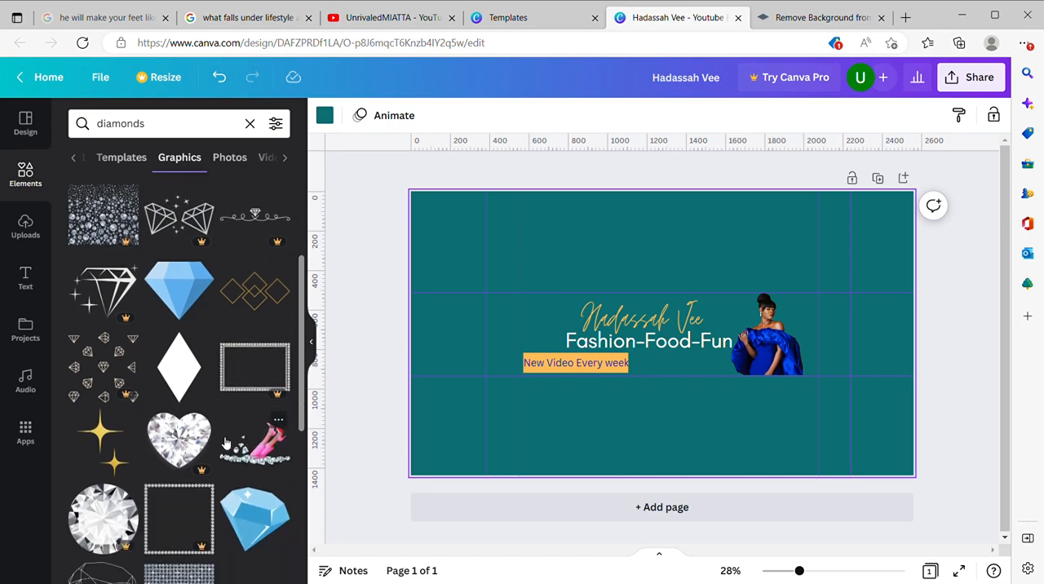
left_click(110, 442)
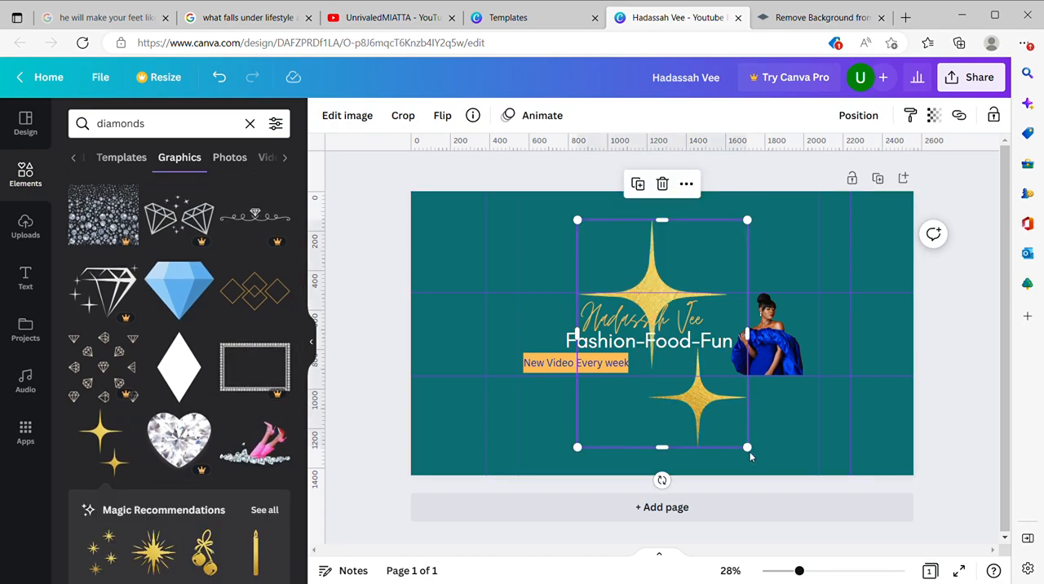
Step: Shrink the gold sparkles, tilt them counterclockwise and place them just left of the channel name, near the upper safe-area guide
left_click_drag(752, 454, 632, 267)
left_click_drag(610, 309, 556, 384)
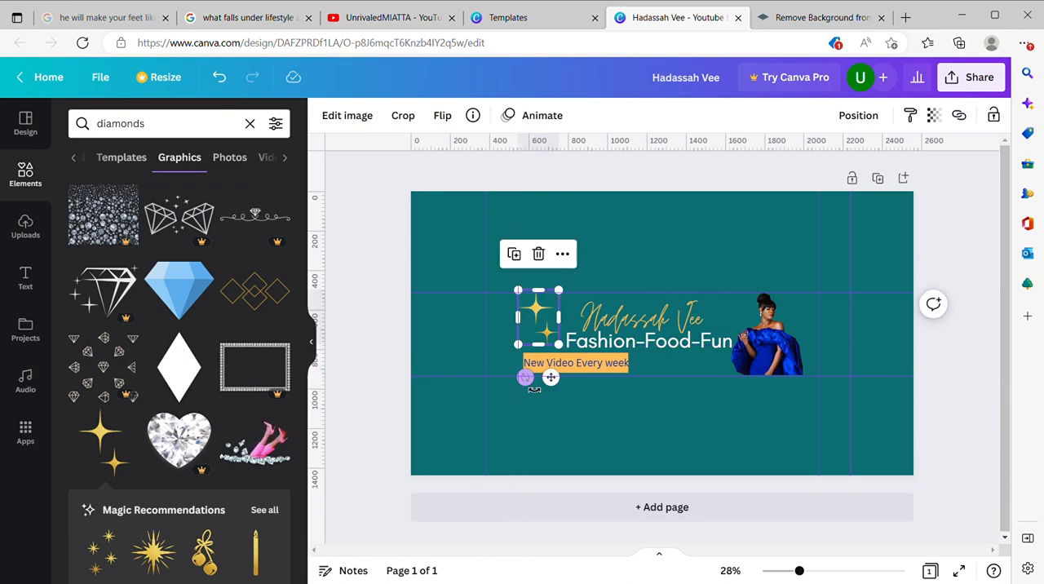
left_click_drag(534, 390, 561, 381)
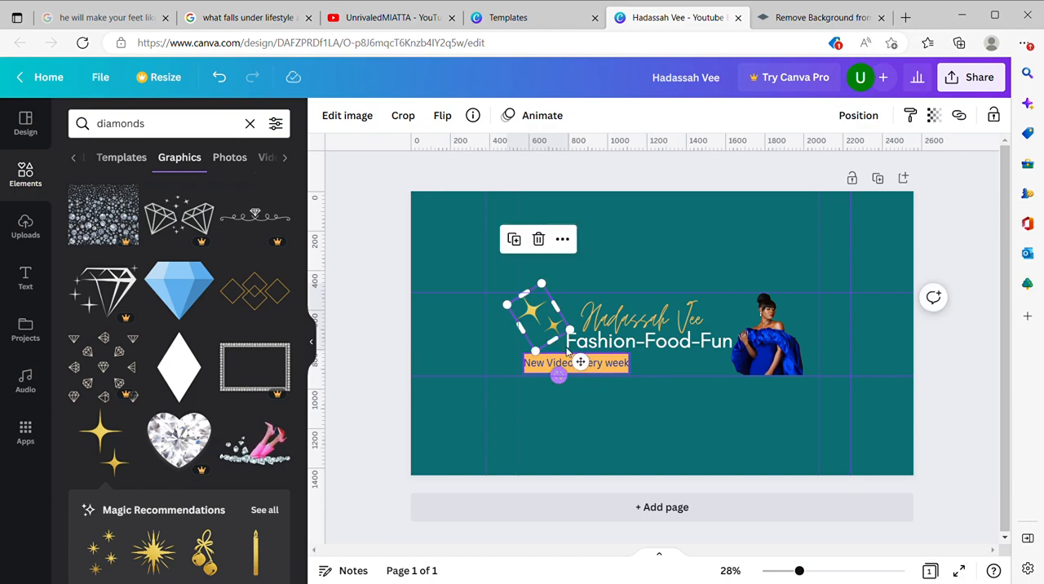
left_click_drag(573, 336, 566, 329)
left_click_drag(580, 364, 587, 366)
left_click(712, 415)
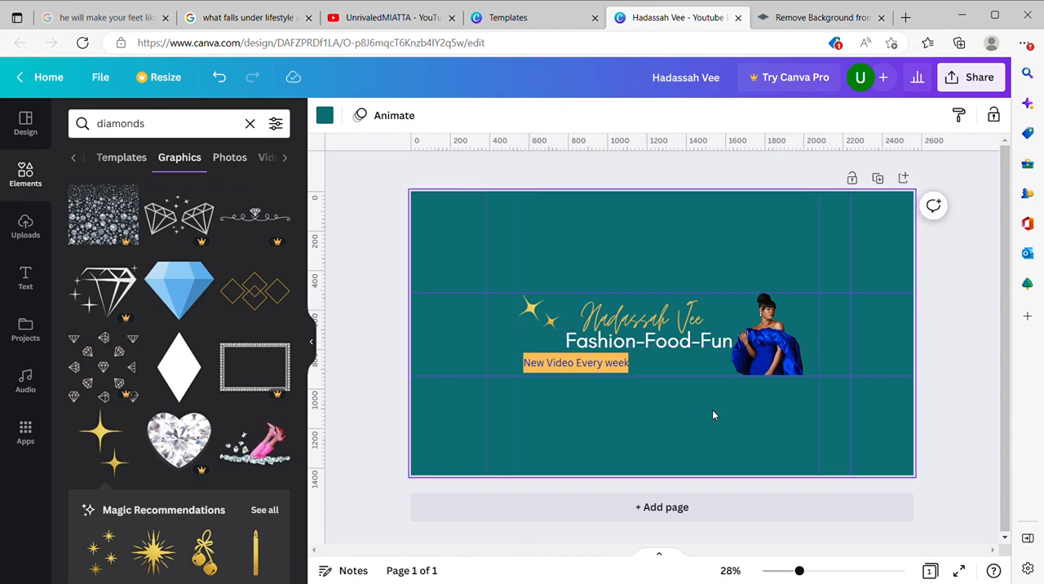
Step: Duplicate the gold sparkles, then rotate and shrink the copy and place it just left of the woman's head
left_click(541, 318)
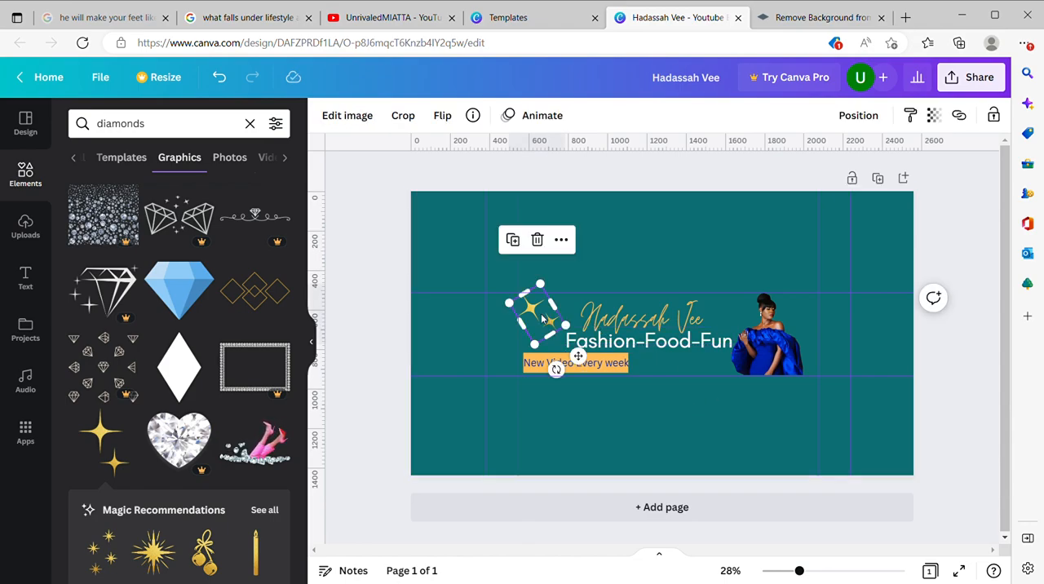
left_click(514, 242)
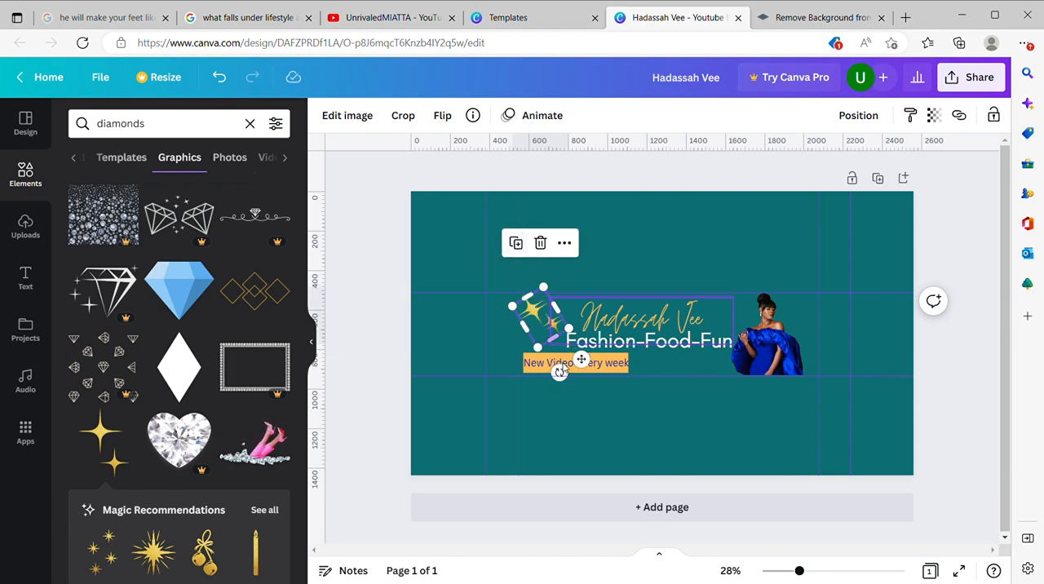
left_click_drag(580, 359, 671, 341)
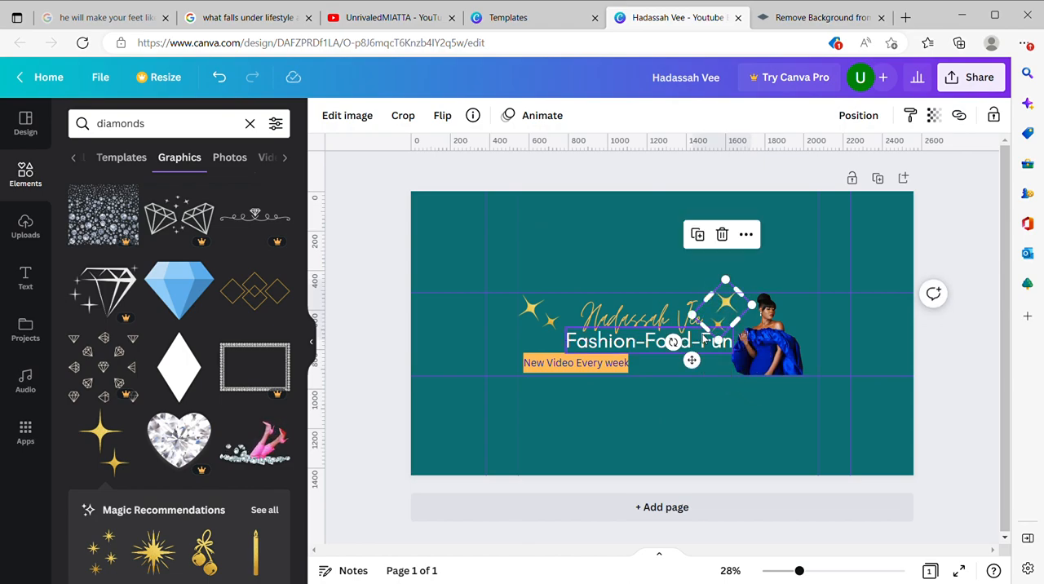
left_click_drag(735, 289, 733, 307)
left_click_drag(703, 370, 722, 362)
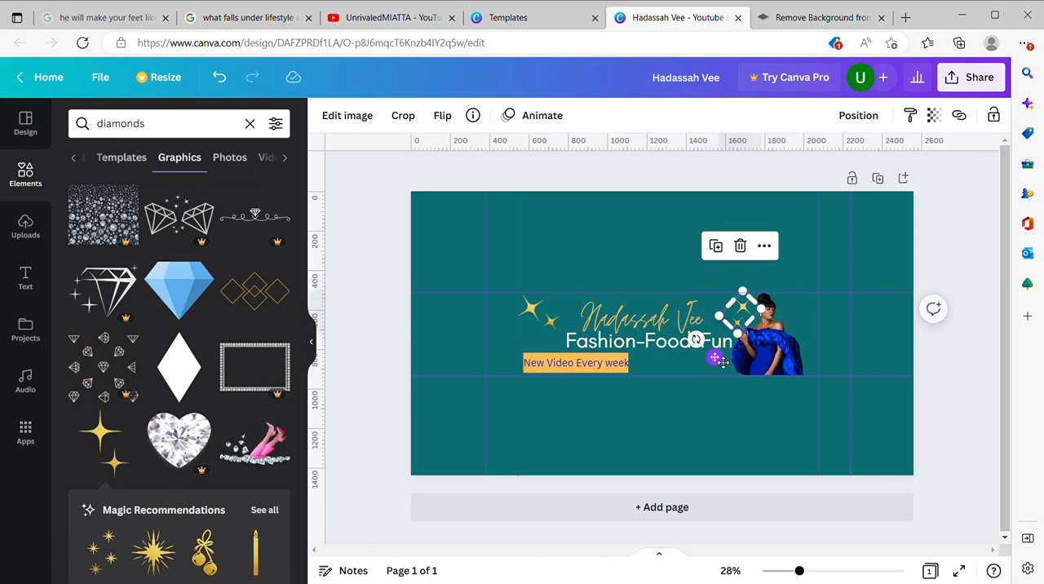
left_click(716, 458)
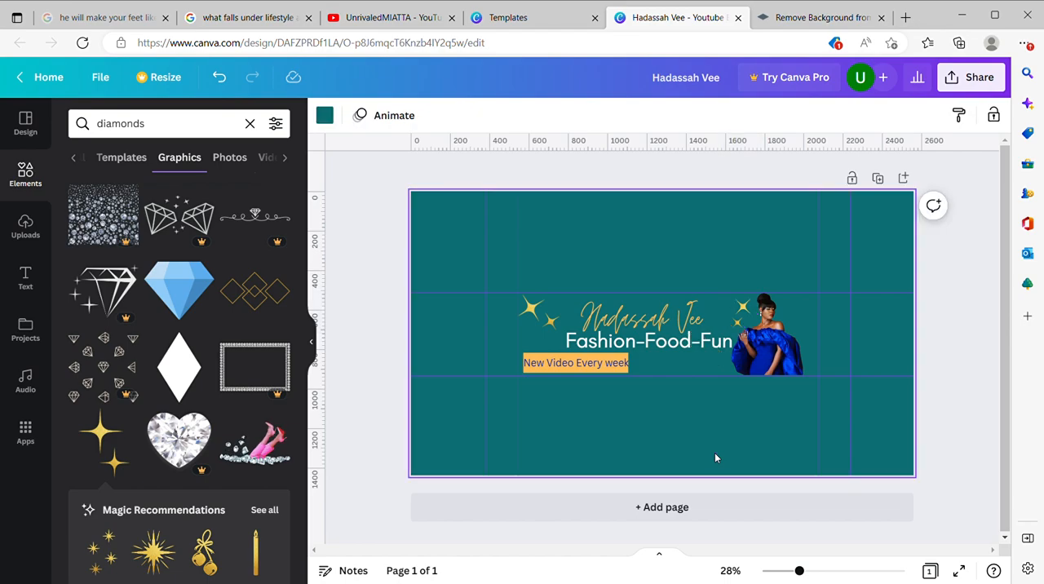
Step: Duplicate the small sparkles beside the woman's head and place an even smaller copy on the other side of her head
left_click(743, 311)
left_click(718, 251)
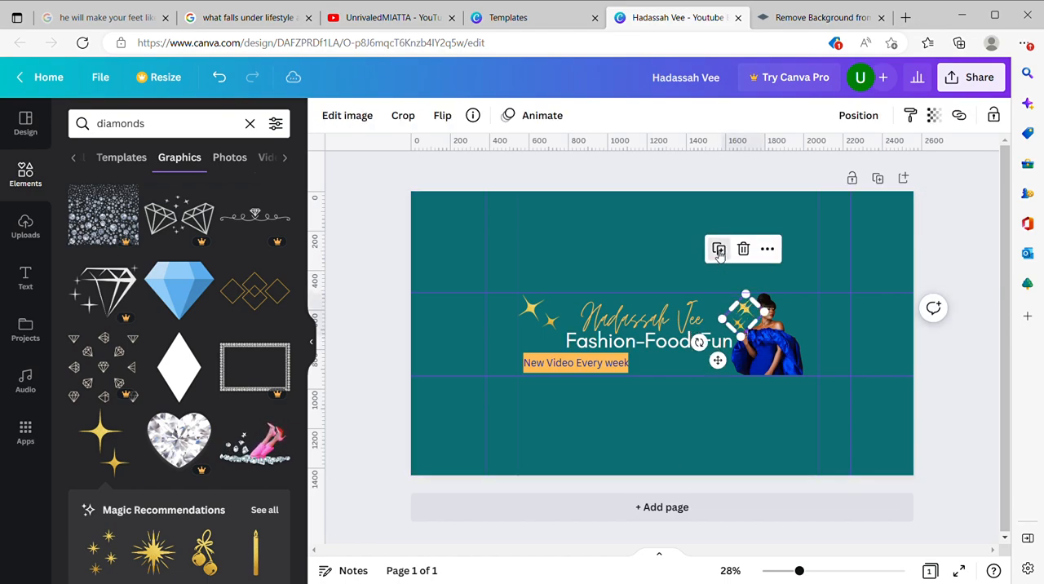
left_click_drag(745, 318, 799, 329)
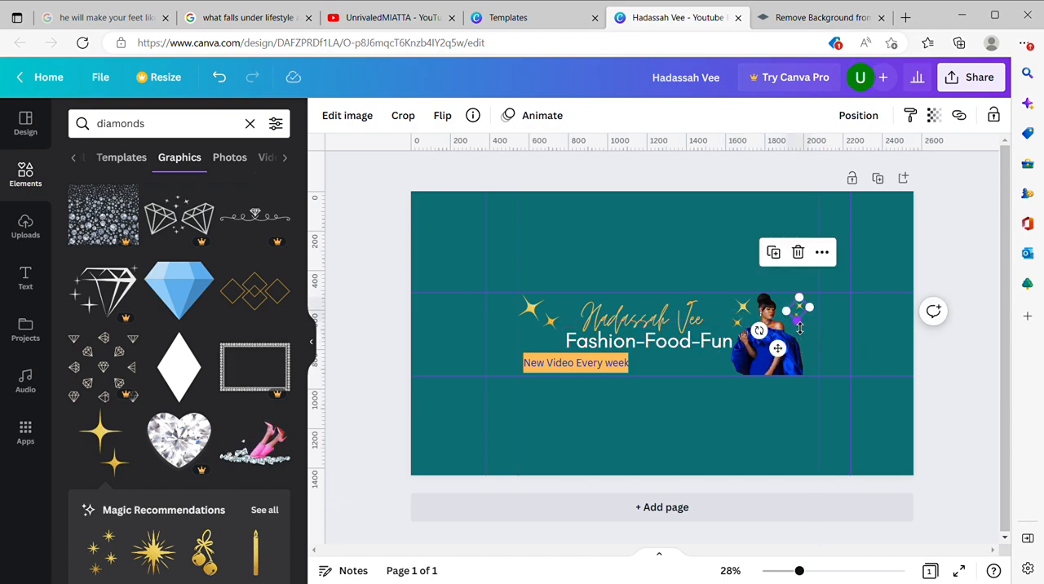
left_click(791, 424)
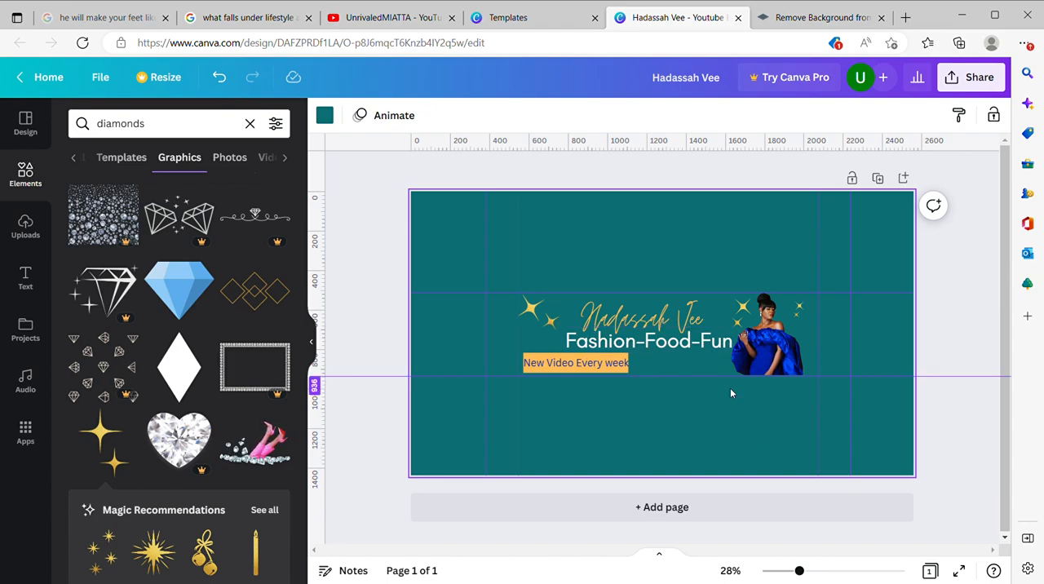
Step: Search the elements for "Butterflies" and show all matching graphics
left_click(250, 123)
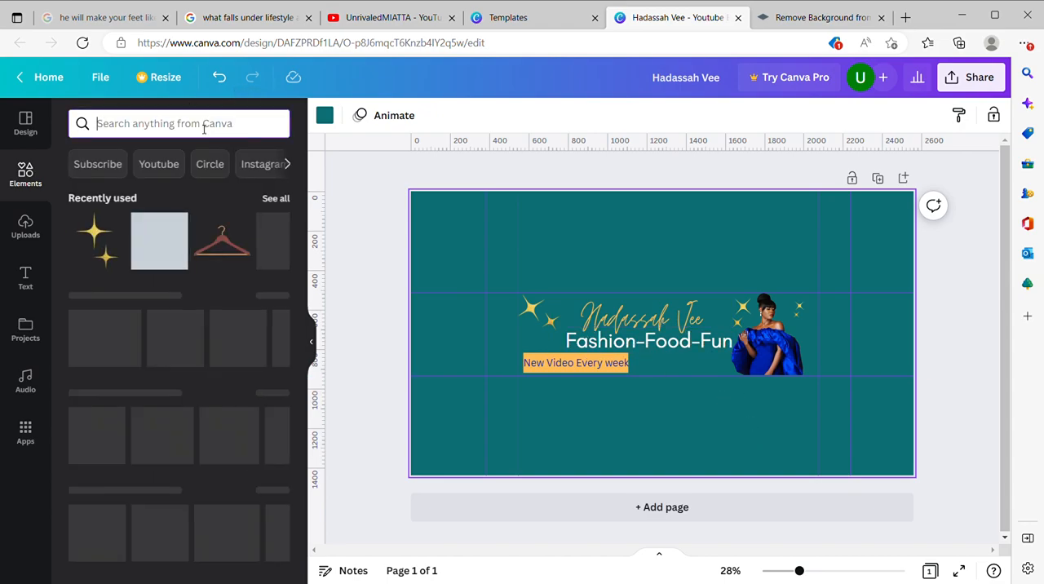
type("butter")
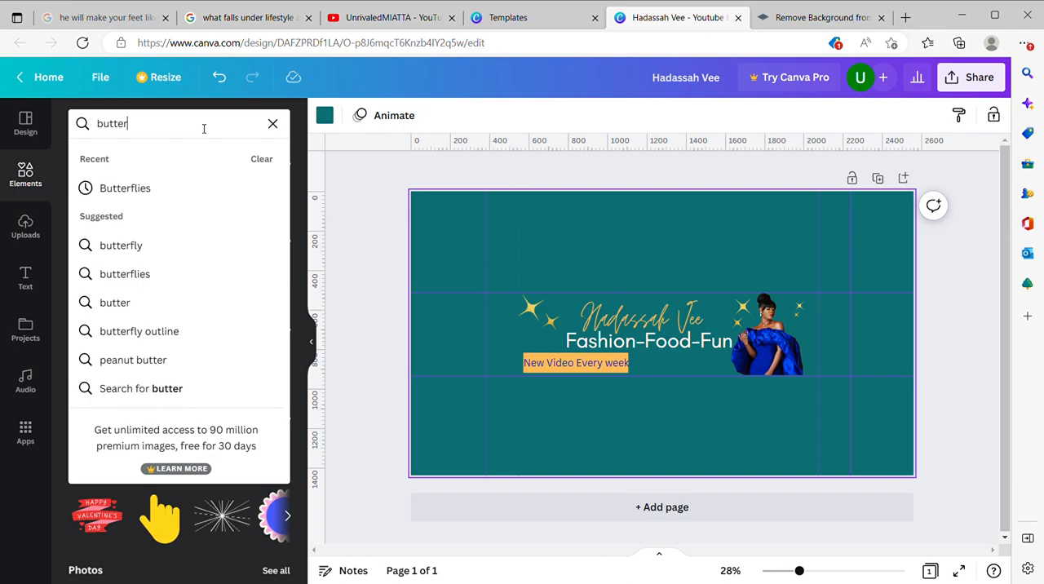
left_click(102, 204)
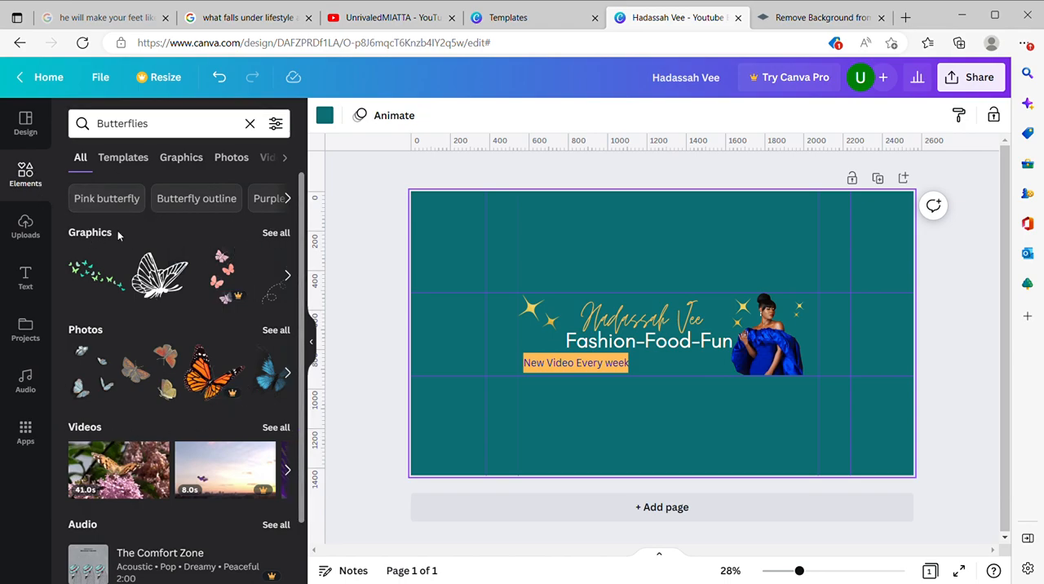
left_click(275, 233)
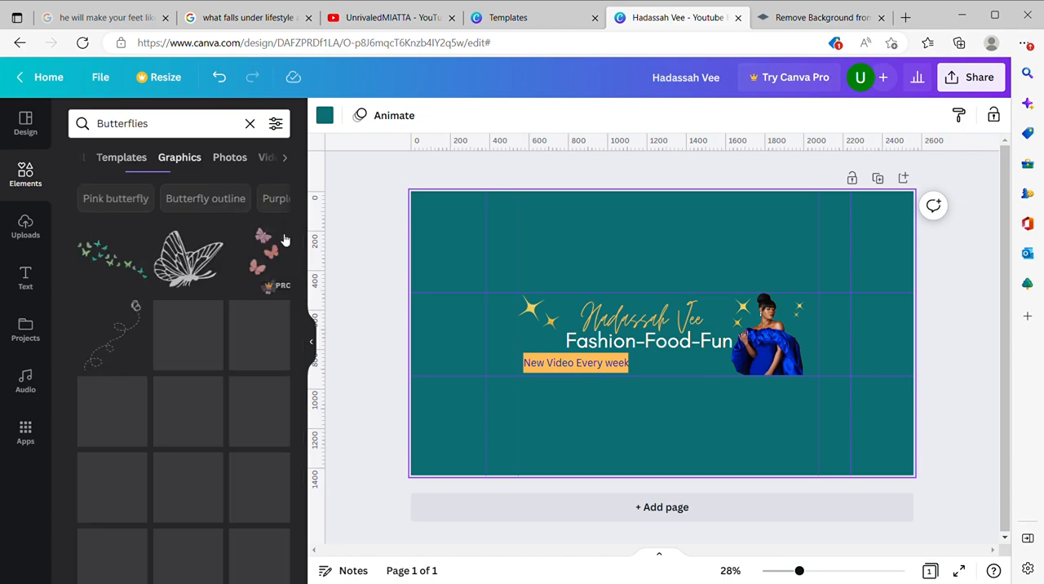
Step: Add the free bright-blue butterfly with black-edged wings from the graphics results to the banner
scroll(211, 397, "down", 3)
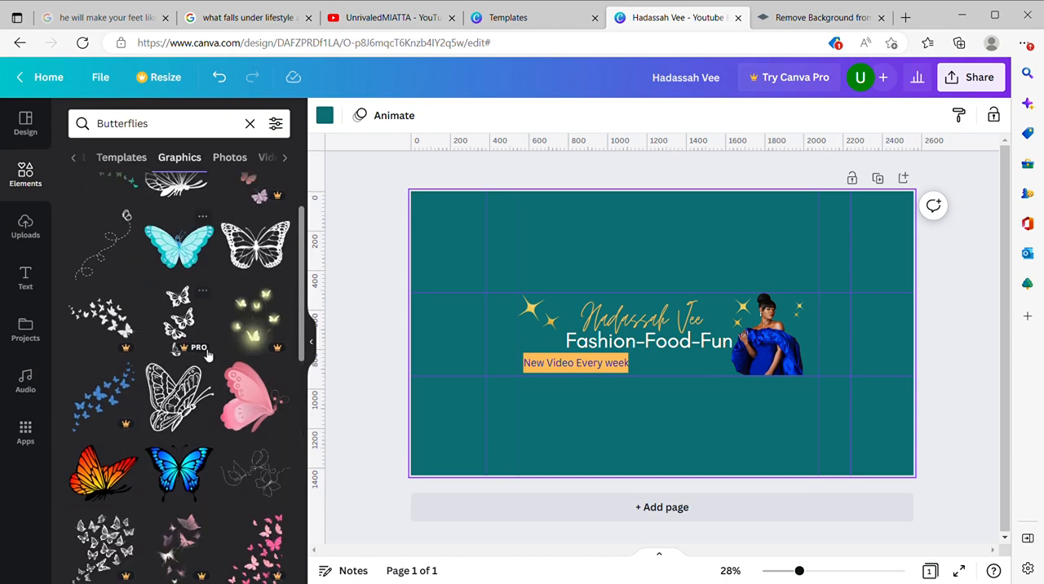
scroll(204, 354, "down", 5)
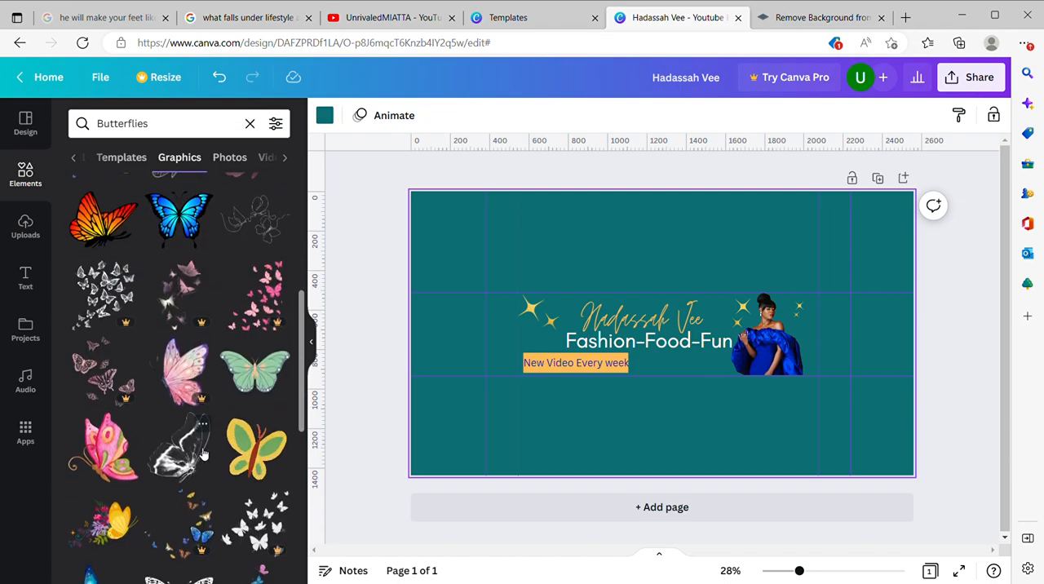
scroll(203, 454, "down", 4)
scroll(204, 453, "down", 5)
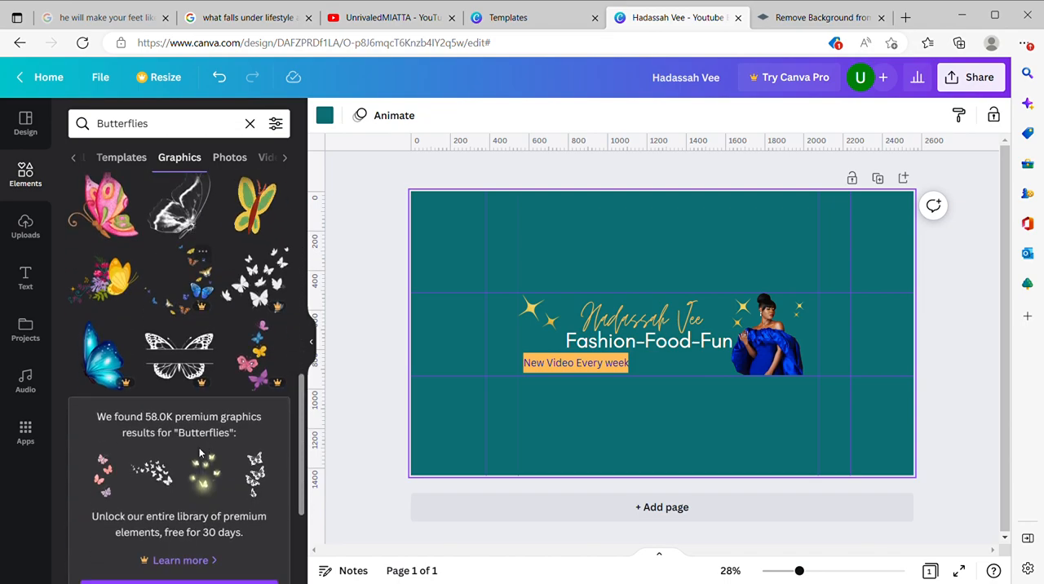
scroll(204, 421, "down", 6)
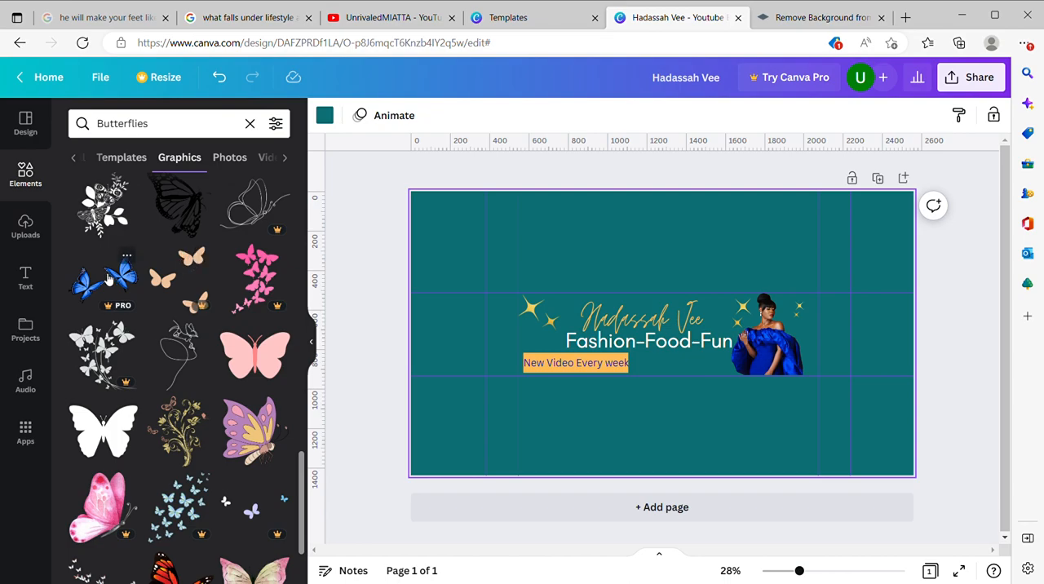
scroll(203, 432, "down", 4)
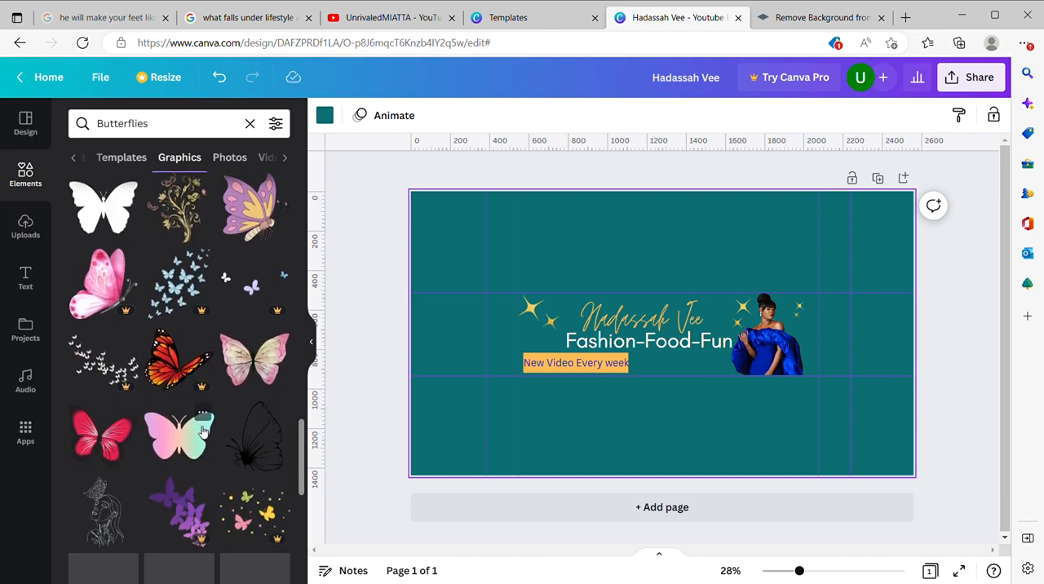
scroll(200, 430, "up", 20)
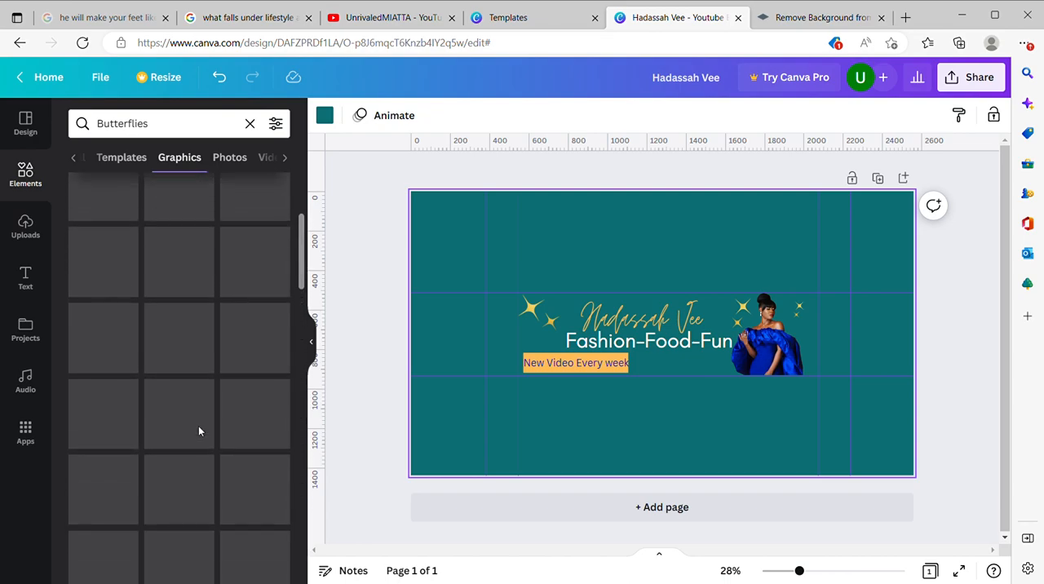
scroll(200, 430, "up", 4)
scroll(203, 432, "down", 2)
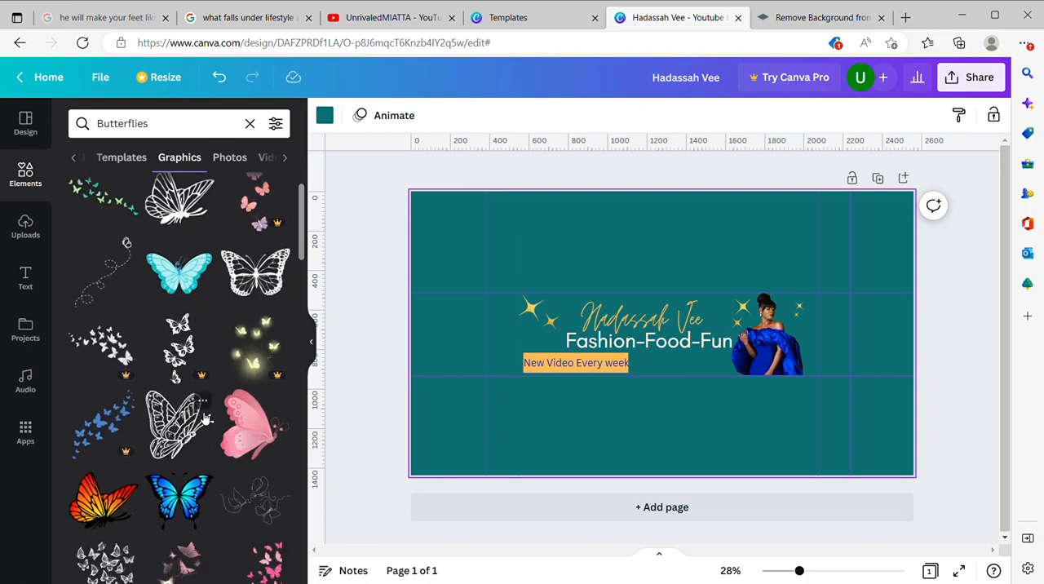
scroll(203, 423, "up", 2)
scroll(205, 418, "down", 1)
scroll(204, 418, "down", 2)
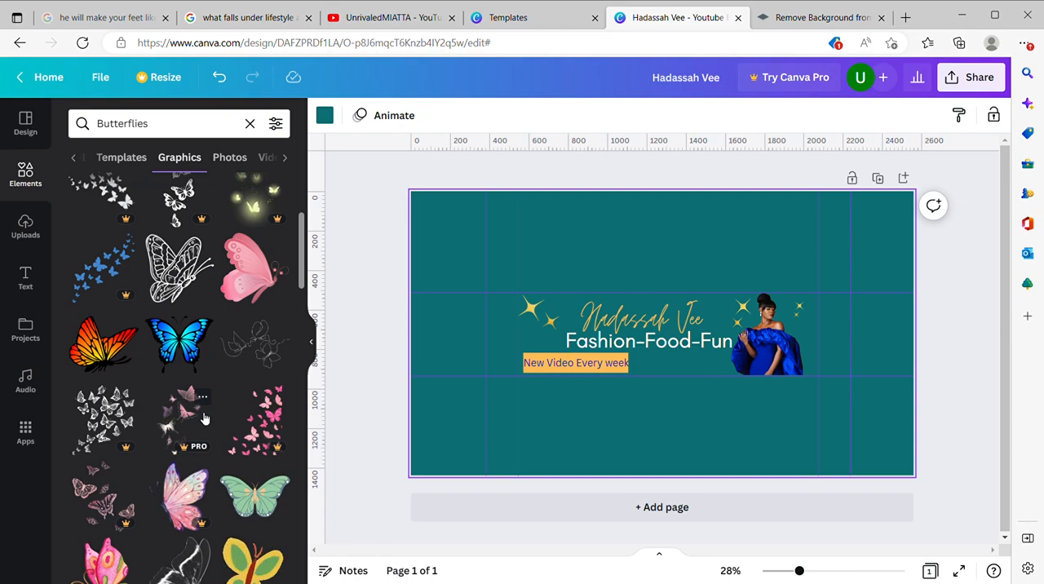
left_click(184, 336)
Step: Shrink the blue butterfly to a tiny tilted accent and place it just above the middle of the channel name
left_click_drag(737, 397, 647, 357)
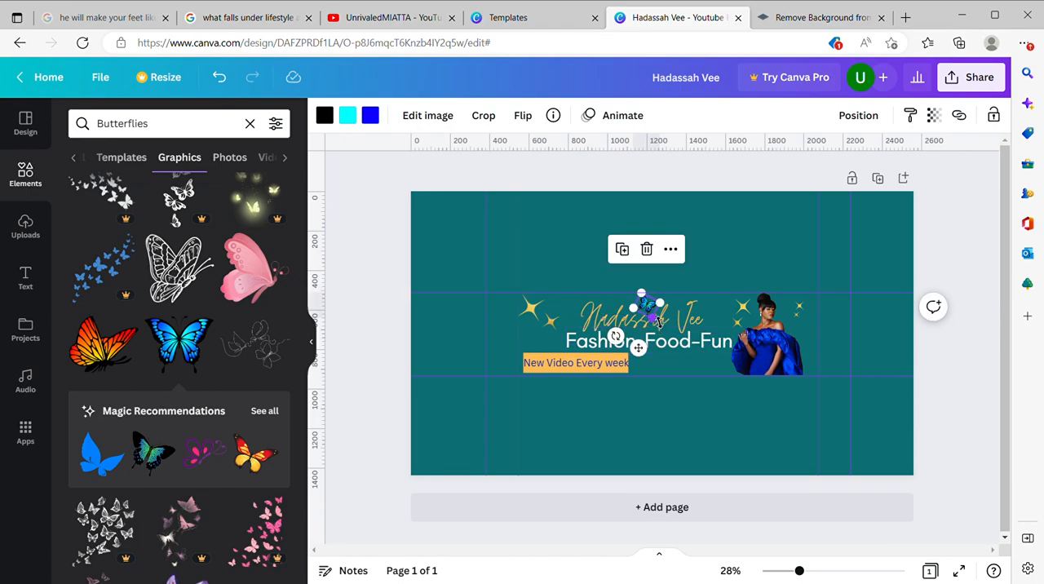
left_click_drag(660, 319, 654, 309)
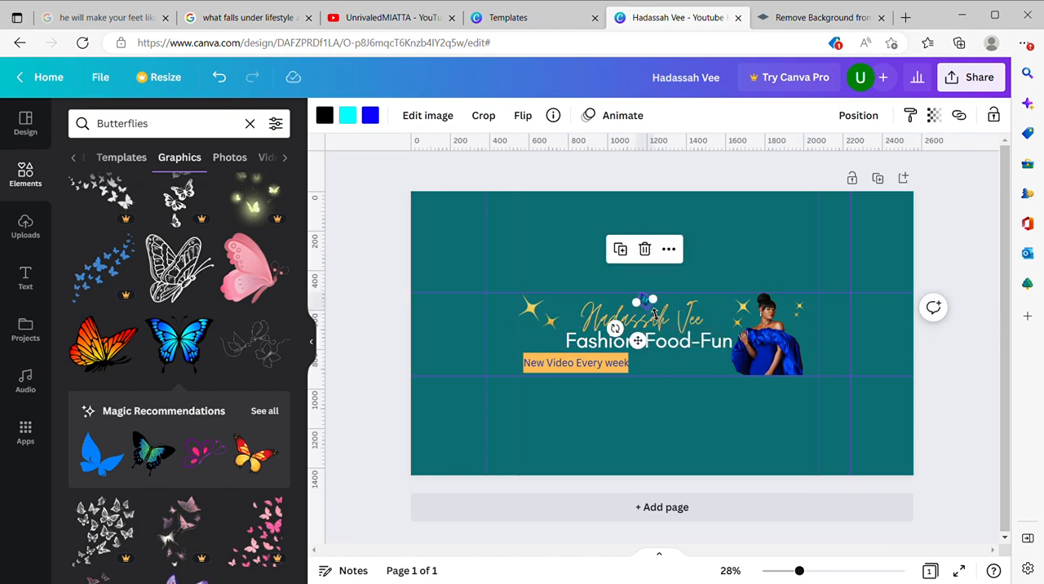
left_click(684, 361)
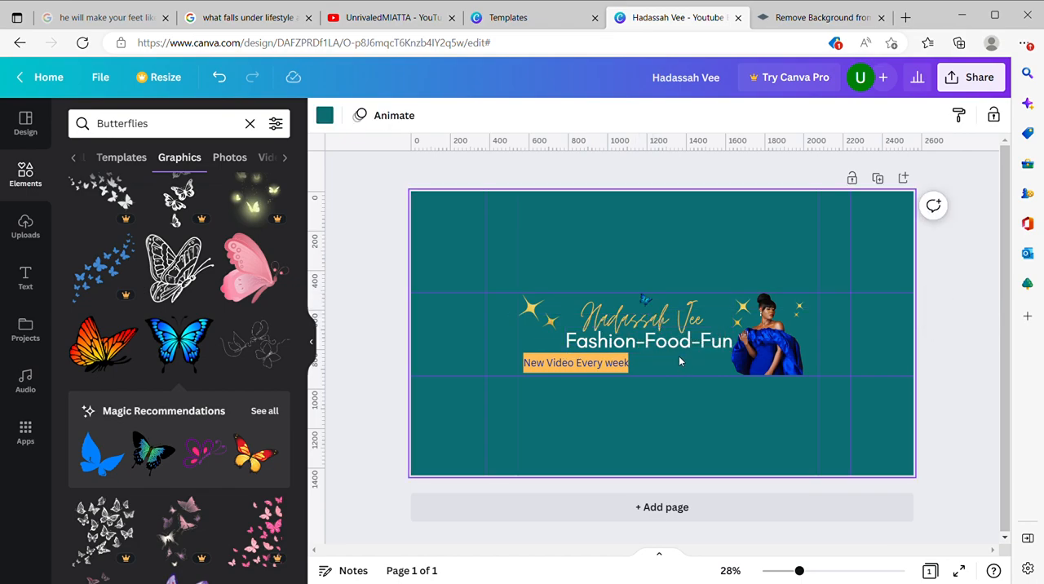
Step: Duplicate the tiny blue butterfly twice, placing one copy beside the woman's dress and the other below the large sparkles before the tagline
left_click(646, 302)
left_click(627, 256)
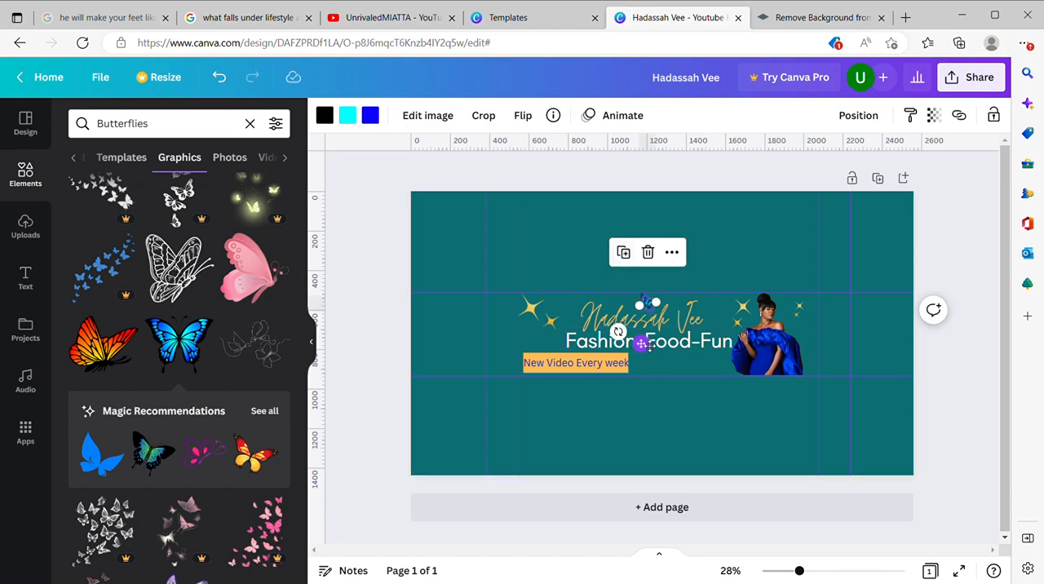
left_click_drag(643, 346, 712, 400)
left_click(693, 308)
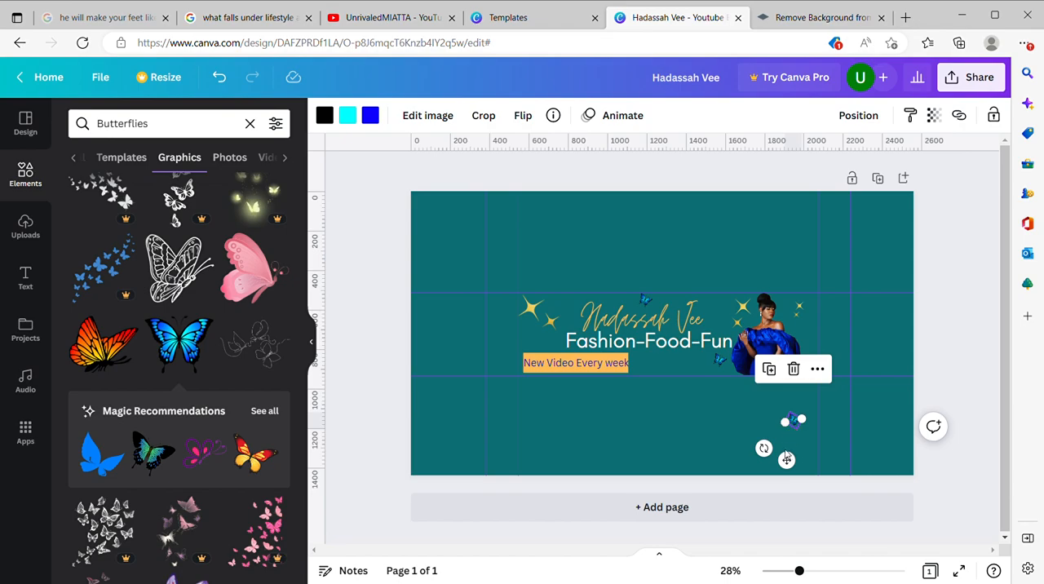
left_click_drag(776, 460, 556, 377)
left_click(690, 397)
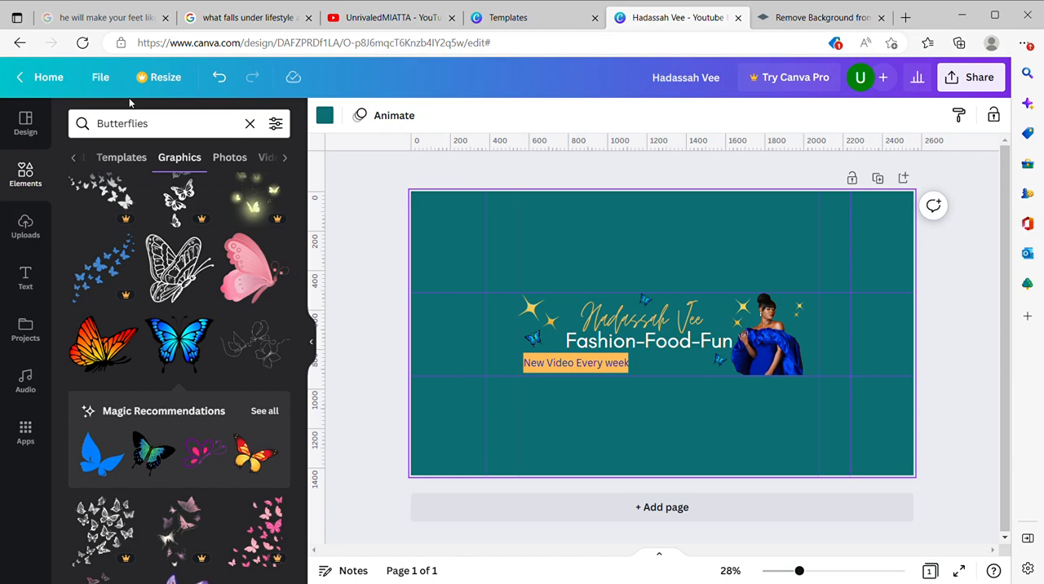
Step: Download the finished banner as a PNG at 2,560 × 1,440 px and dismiss the sharing prompt
left_click(101, 77)
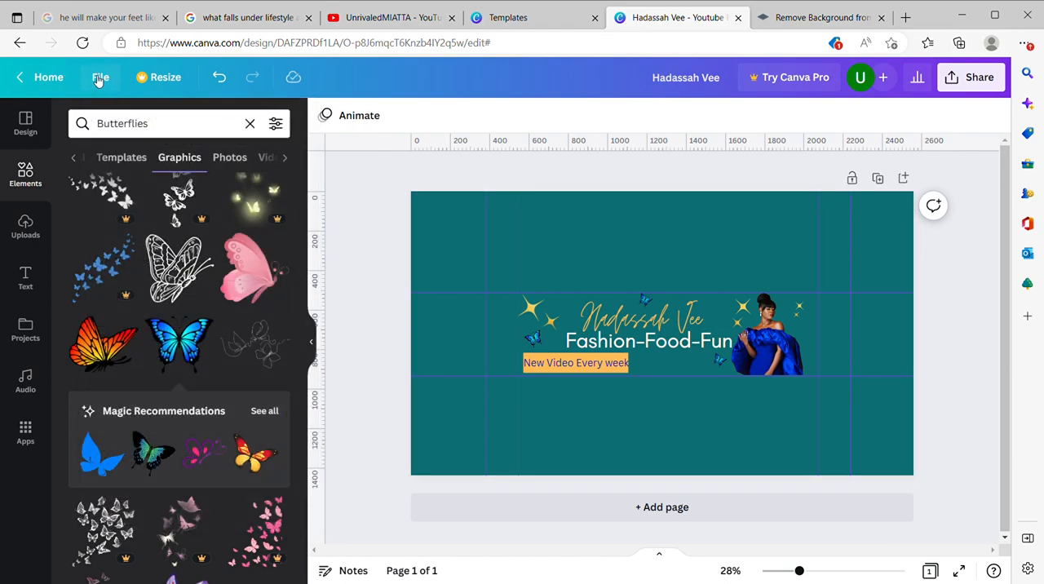
left_click(101, 82)
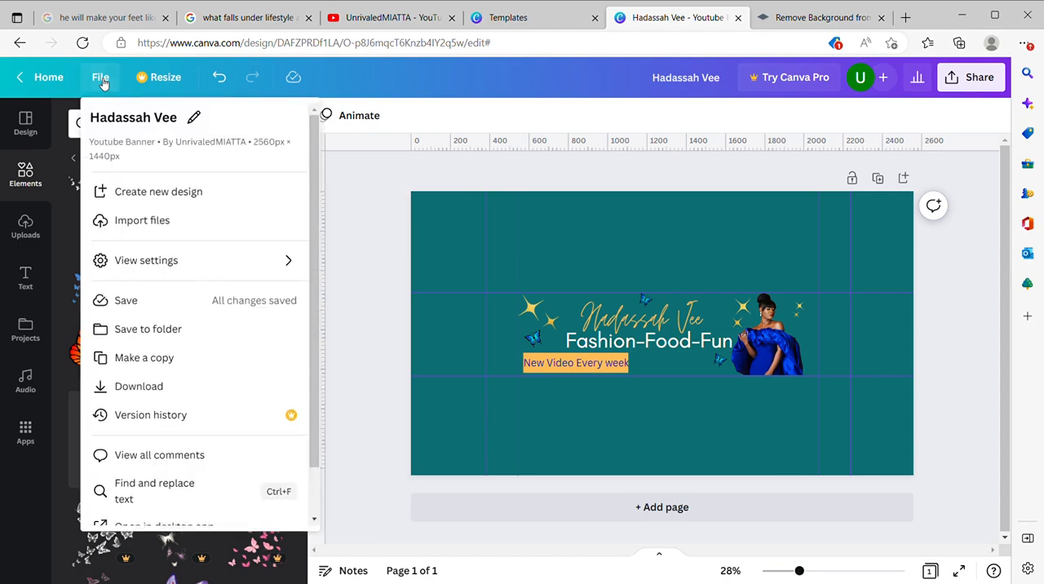
left_click(156, 389)
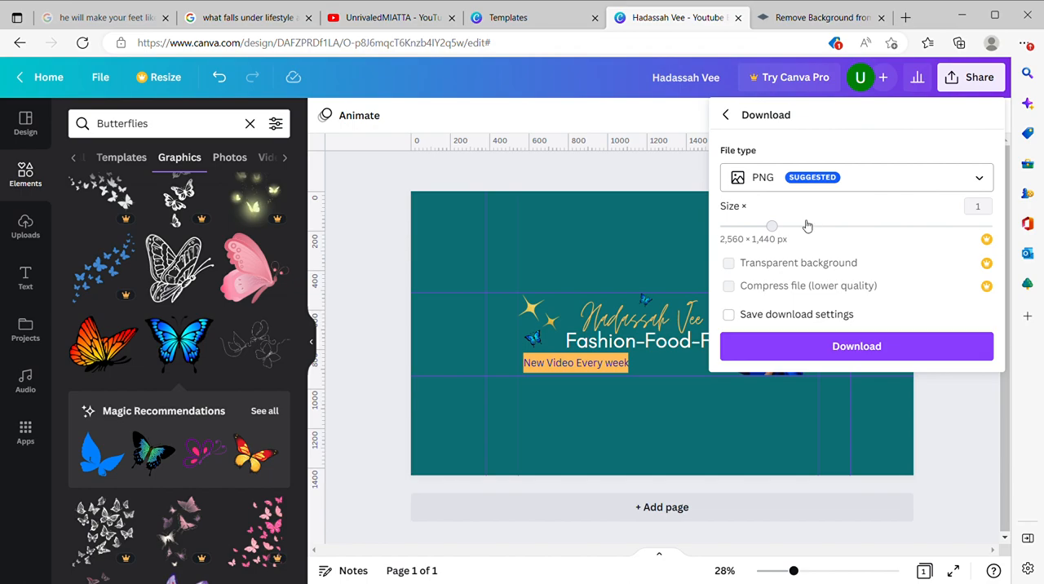
left_click(837, 347)
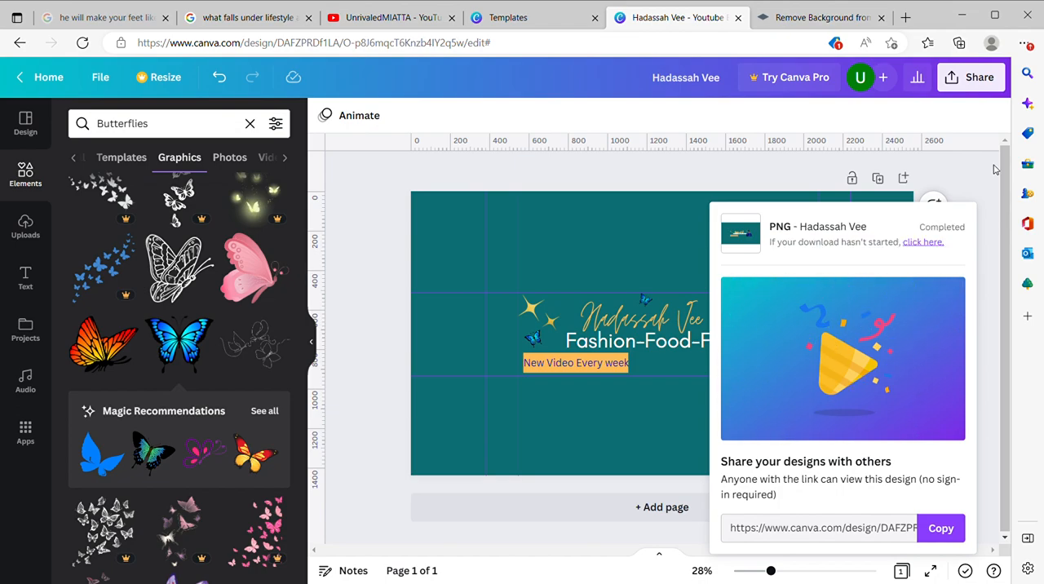
left_click(983, 176)
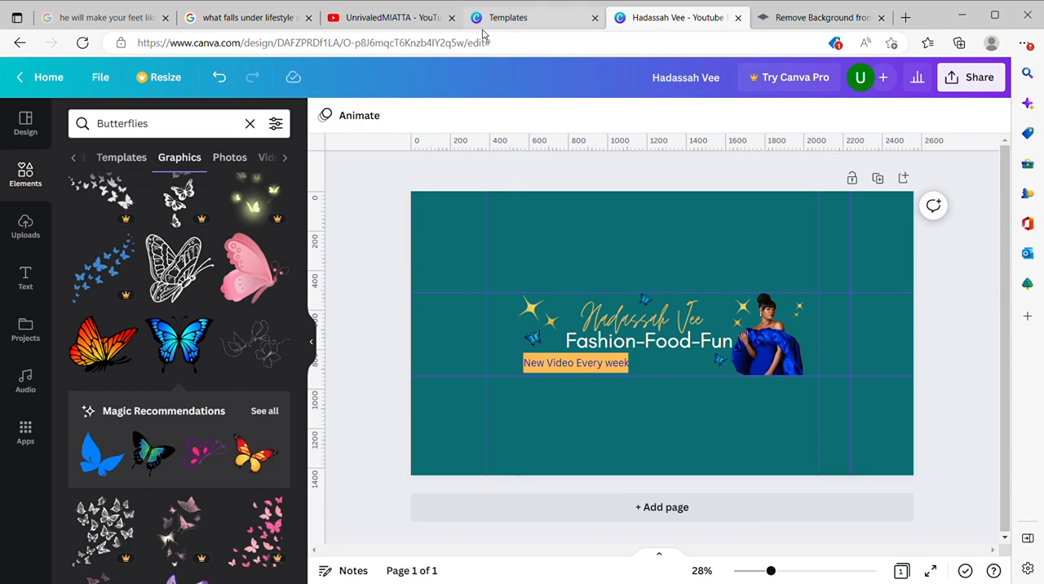
Step: Switch to YouTube, open the channel's branding customization and replace the banner image with the downloaded teal banner
left_click(394, 17)
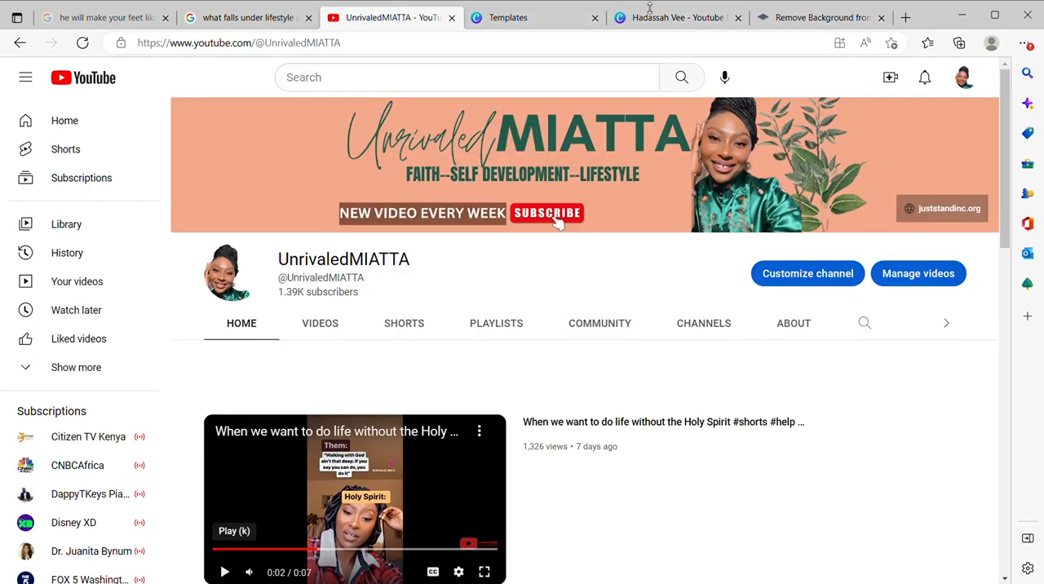
mouse_move(907, 144)
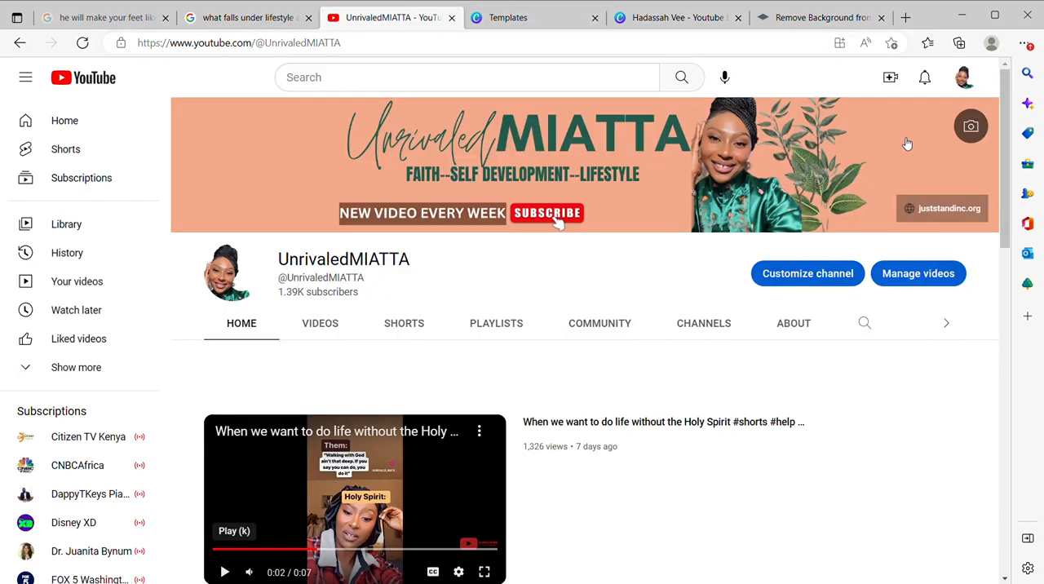
left_click(970, 126)
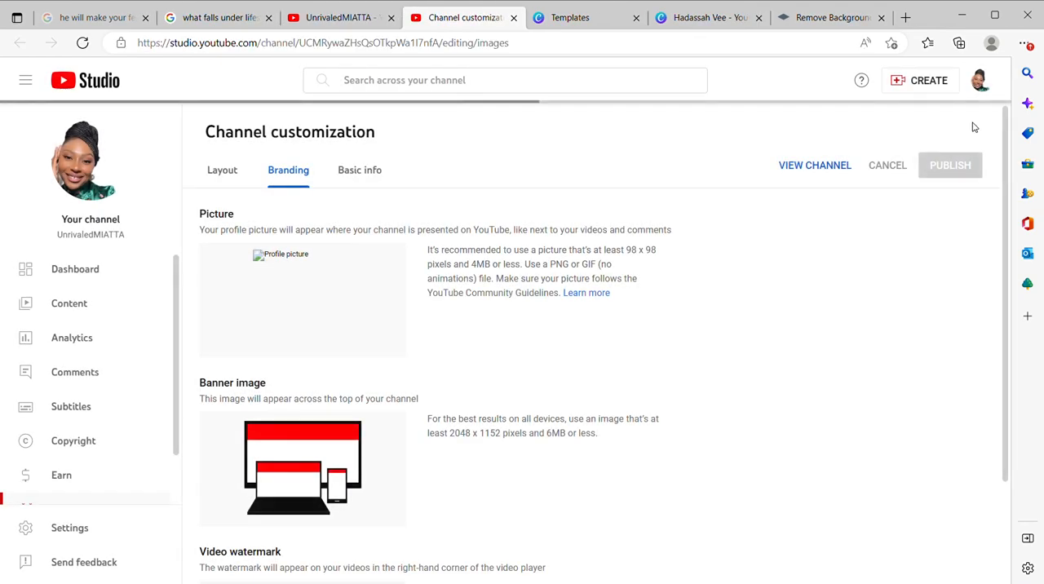
scroll(603, 480, "down", 2)
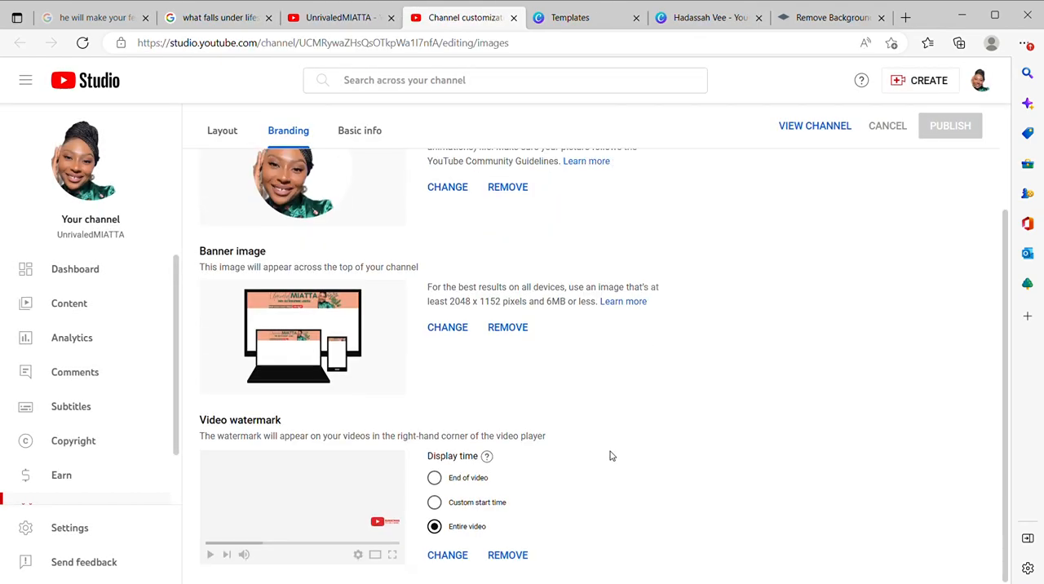
left_click(457, 328)
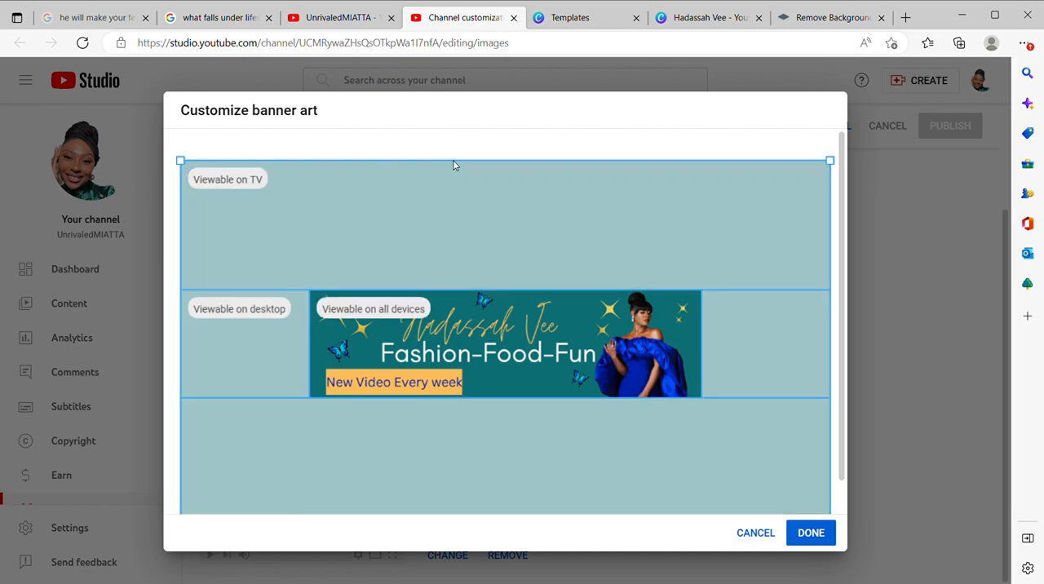
left_click(807, 539)
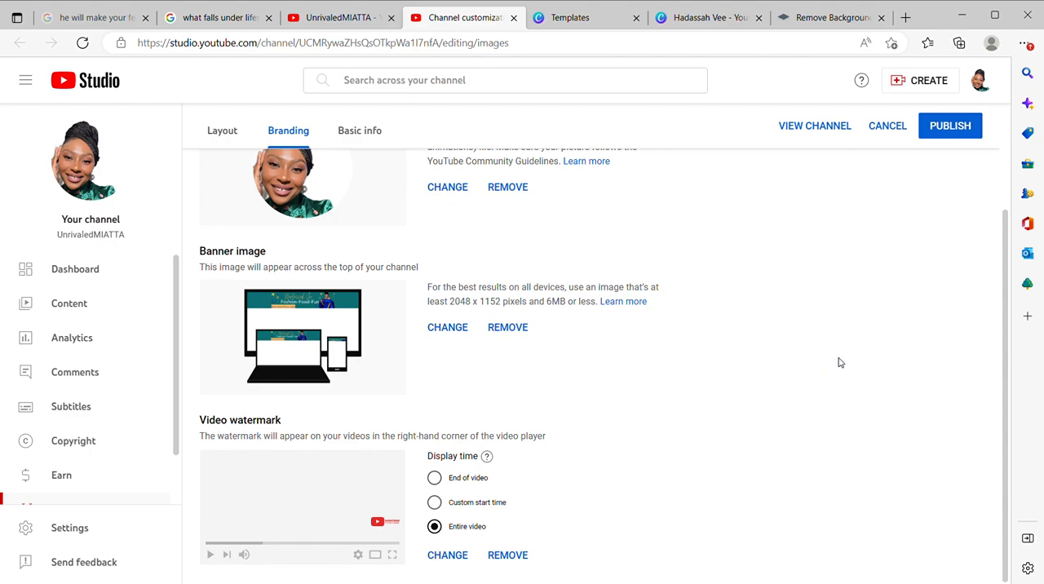
Step: Publish the teal banner and view it on the channel page with the featured video paused
left_click(934, 133)
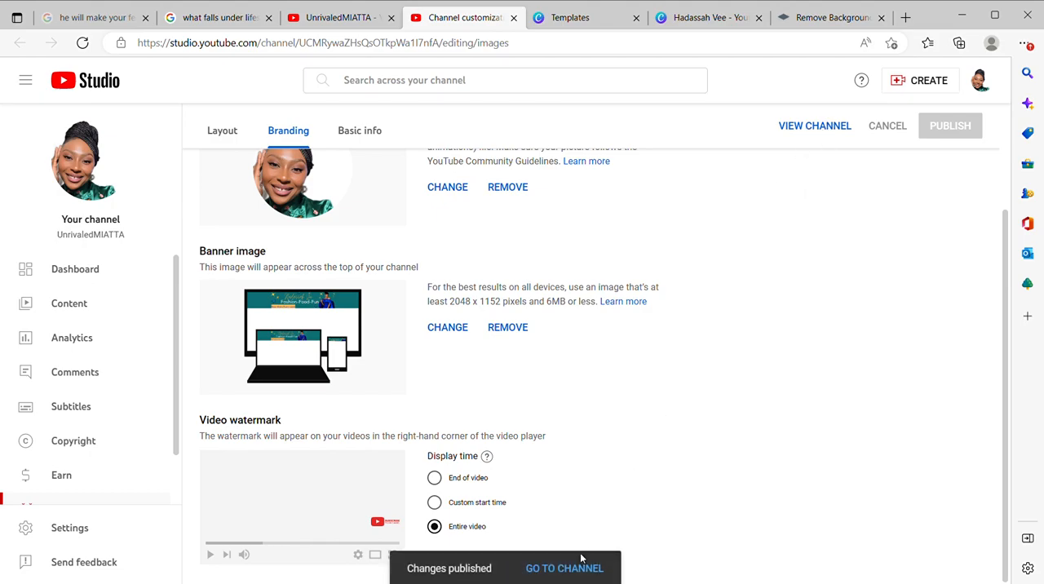
left_click(580, 563)
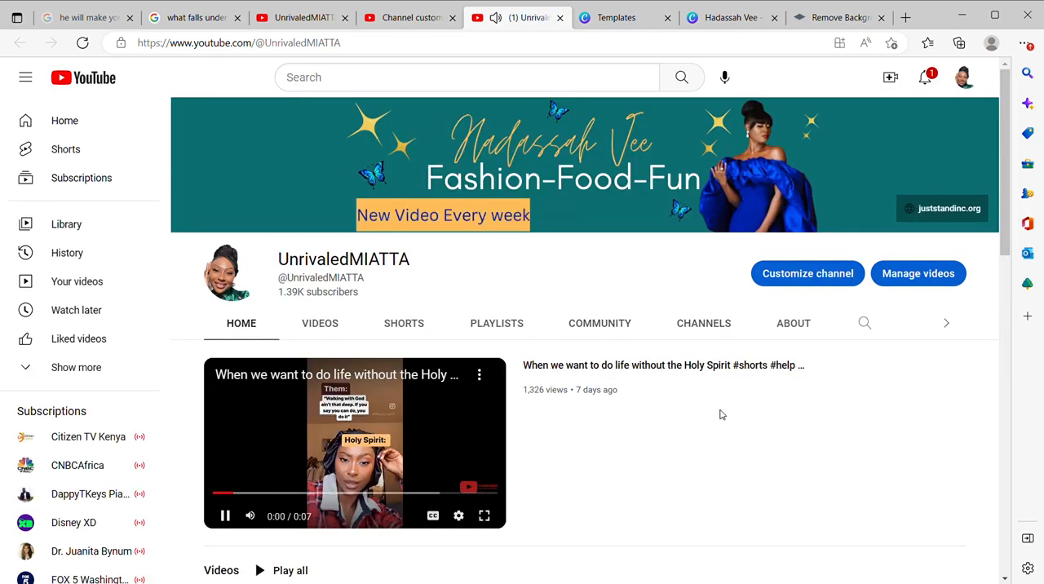
left_click(434, 431)
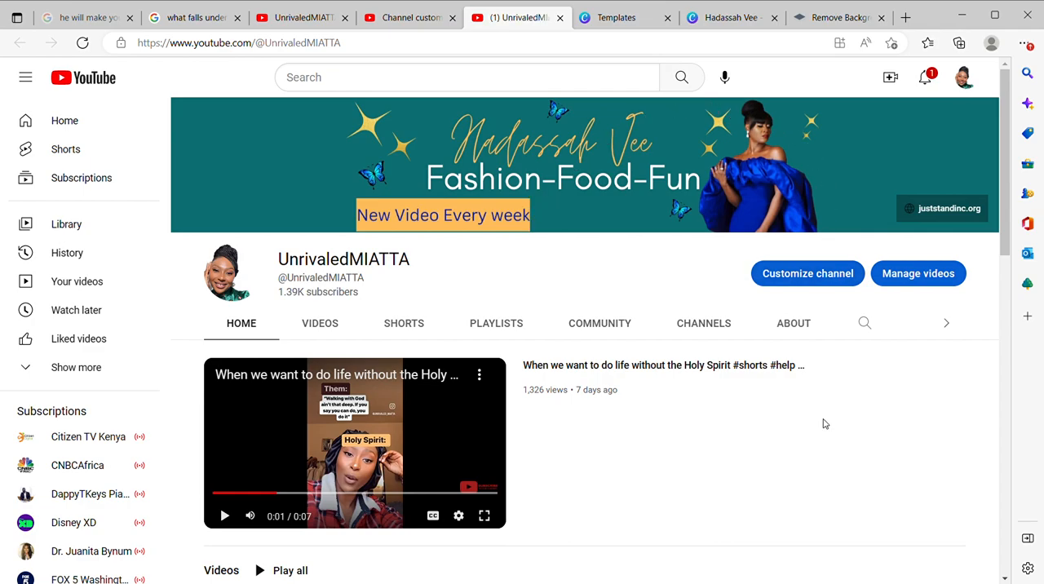
Step: Reopen the channel's branding customization, change the banner image back to the original peach UnrivaledMIATTA banner and publish it
left_click(979, 127)
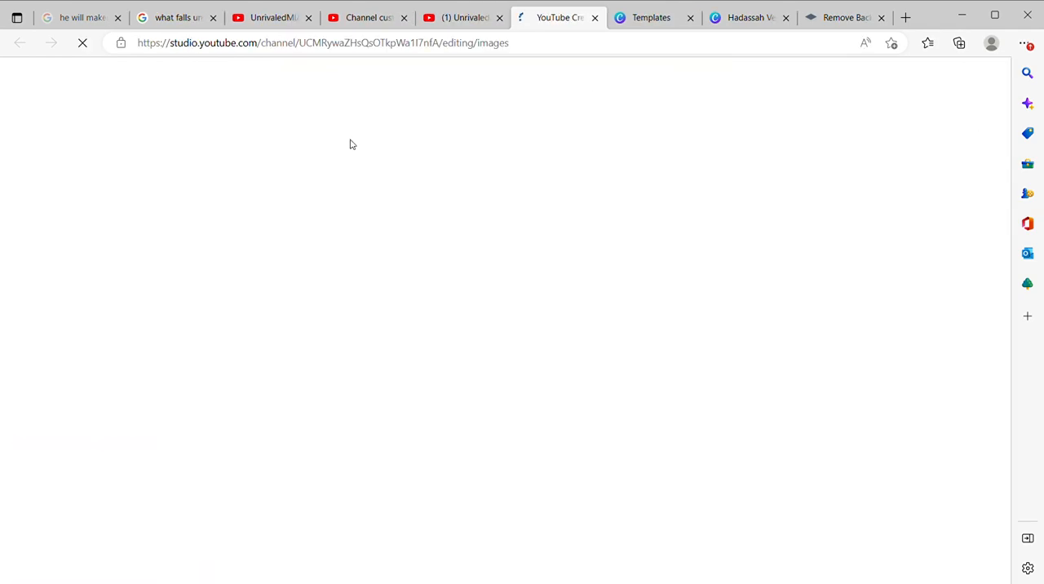
left_click(499, 17)
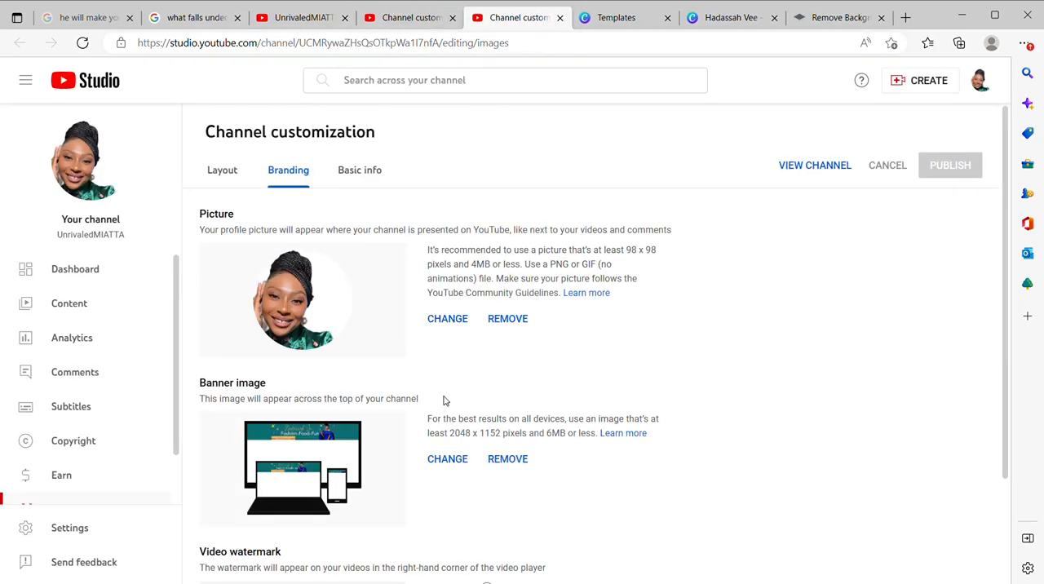
scroll(445, 400, "down", 2)
left_click(461, 341)
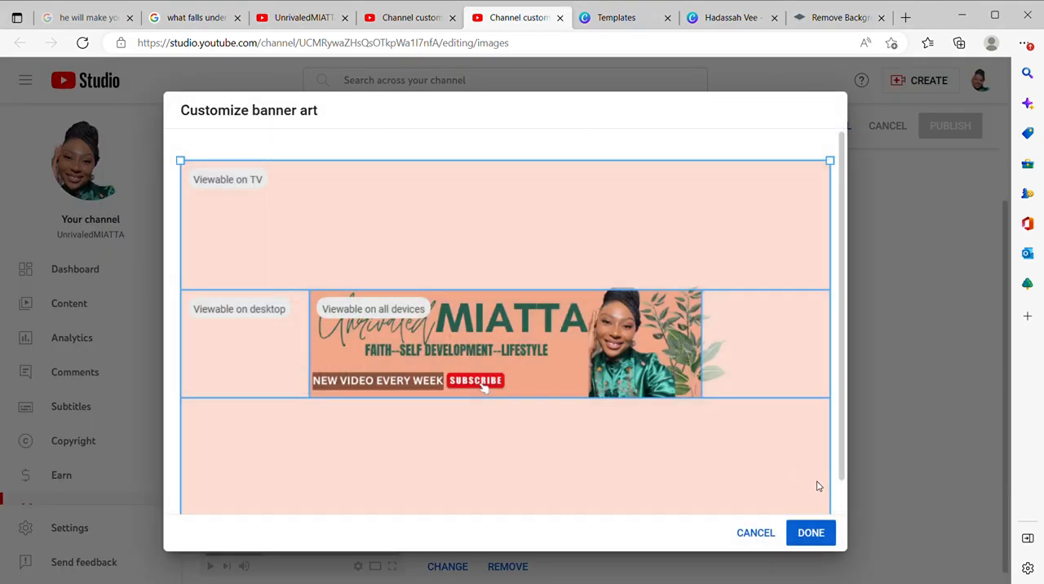
left_click(812, 532)
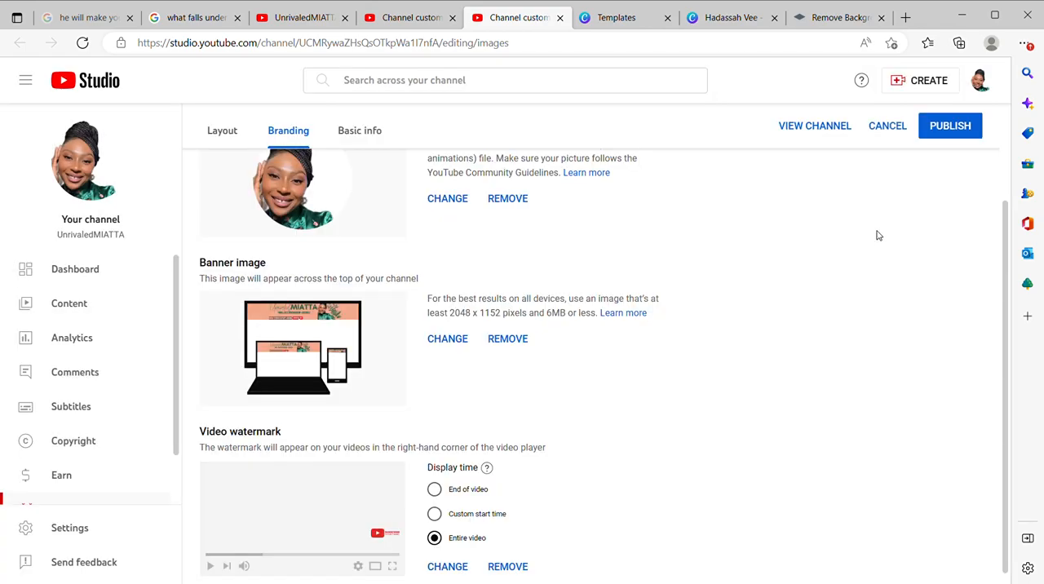
left_click(940, 129)
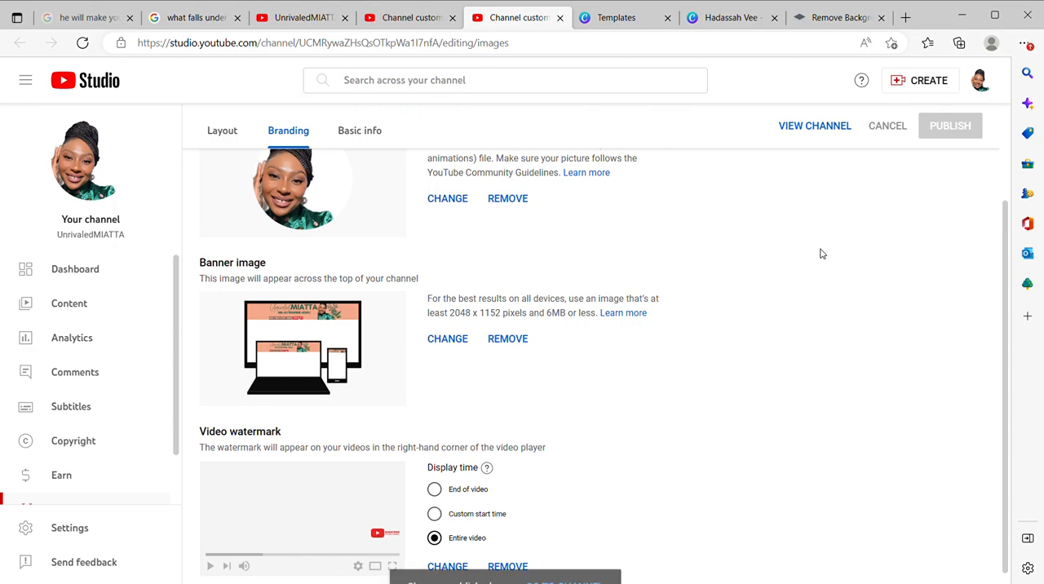
Step: Check the restored banner on the channel page, close the extra customization tab and mute the featured video
left_click(573, 570)
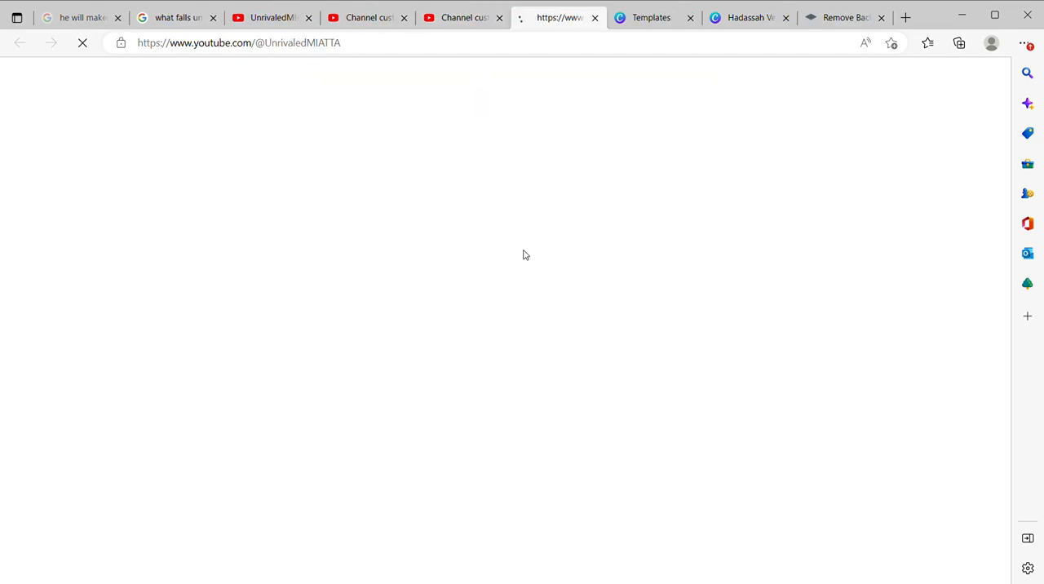
left_click(404, 18)
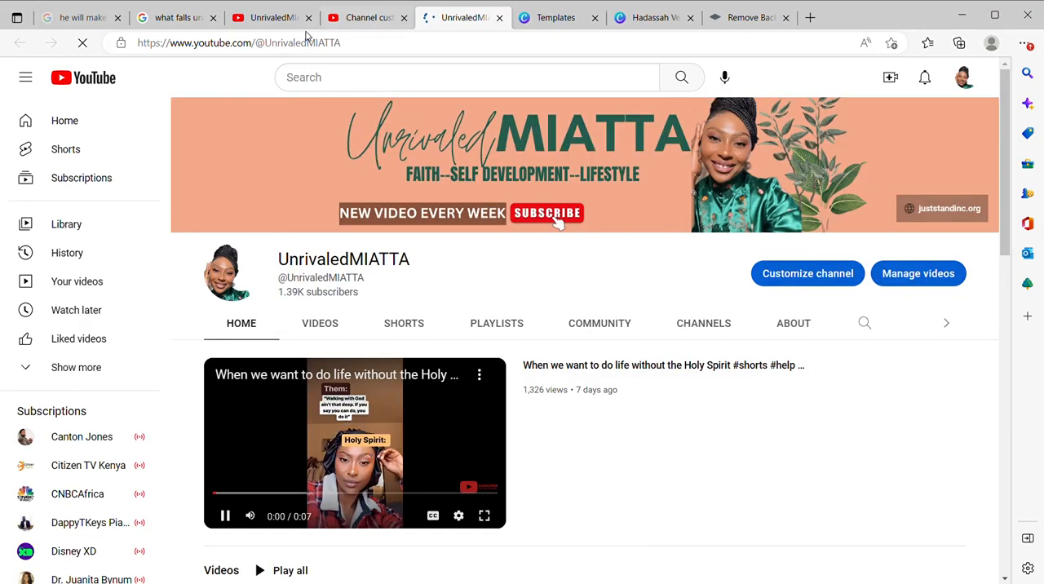
left_click(302, 25)
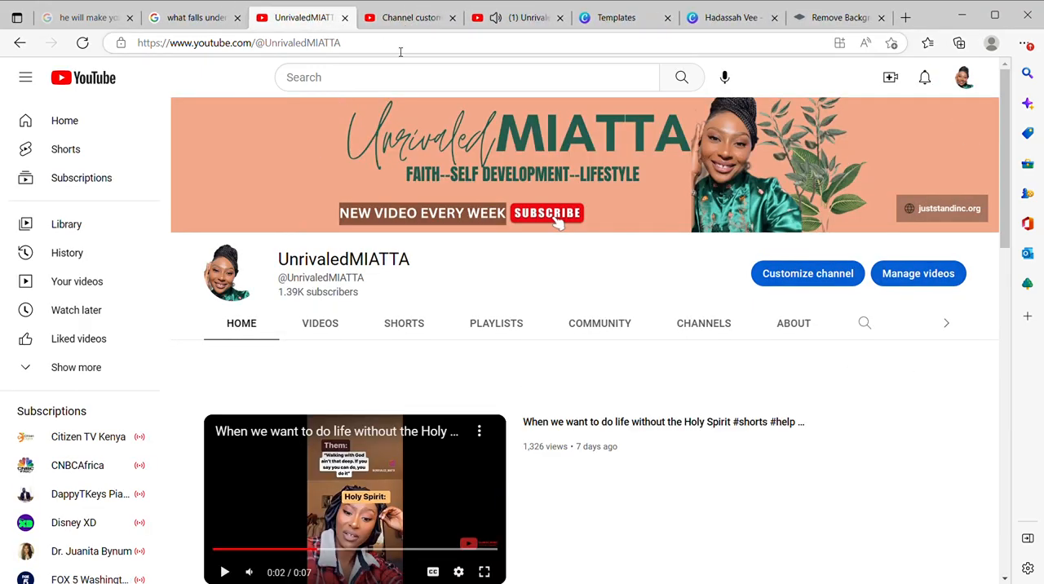
scroll(408, 490, "down", 1)
left_click(250, 533)
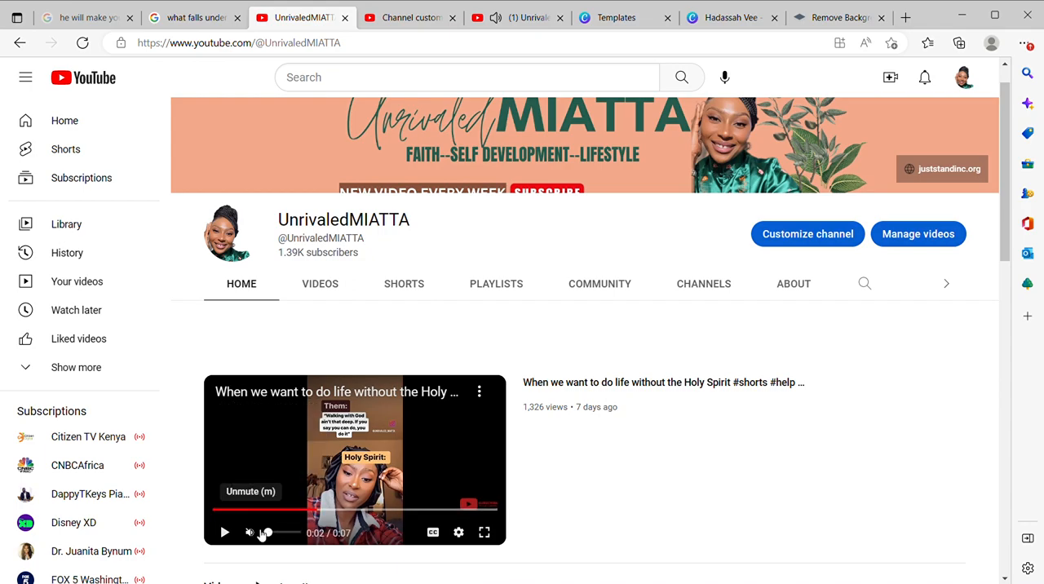
left_click(402, 457)
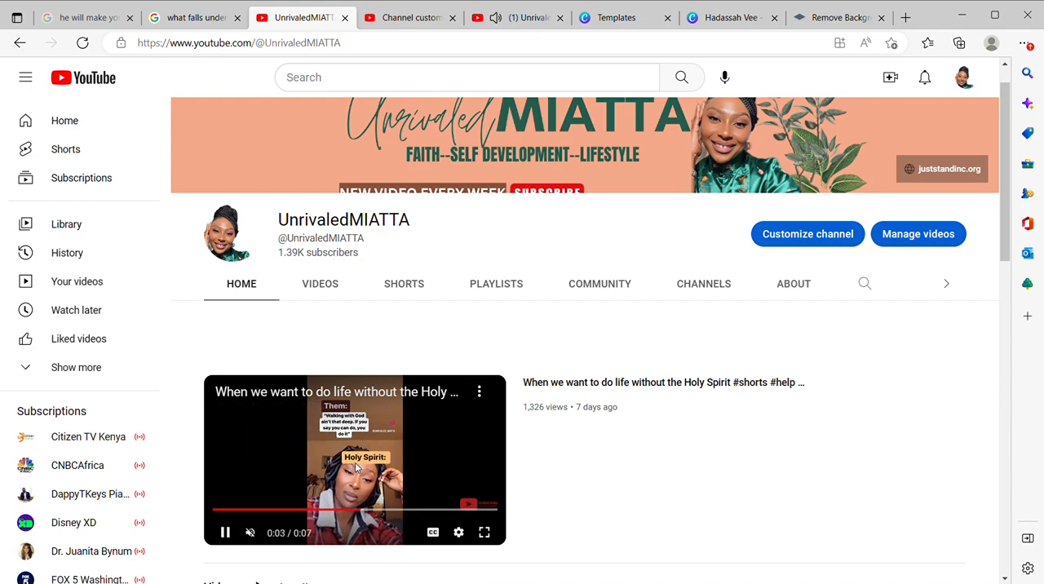
scroll(673, 324, "up", 1)
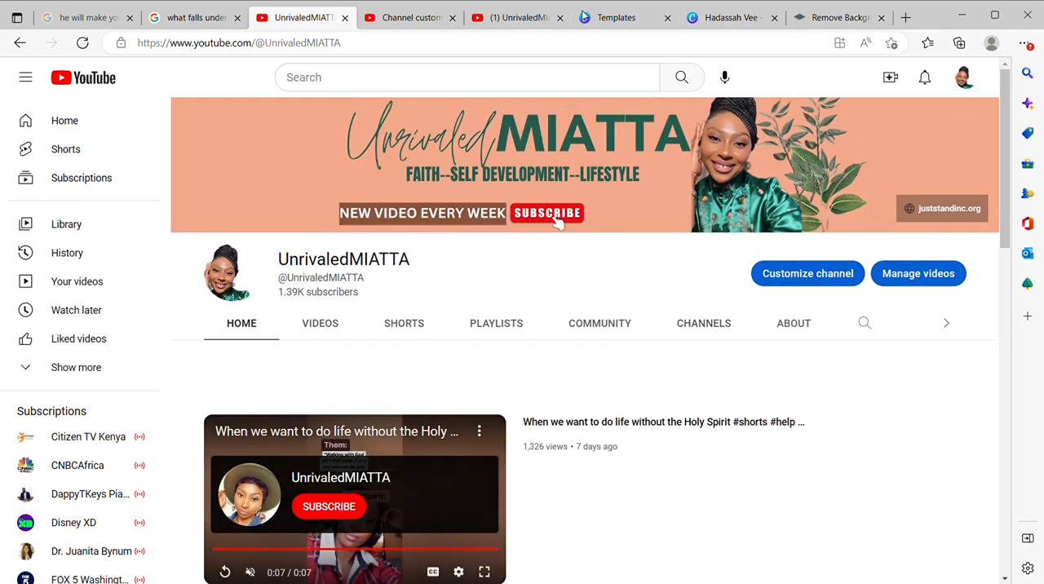
Step: Switch back to the teal channel banner design in Canva
left_click(641, 18)
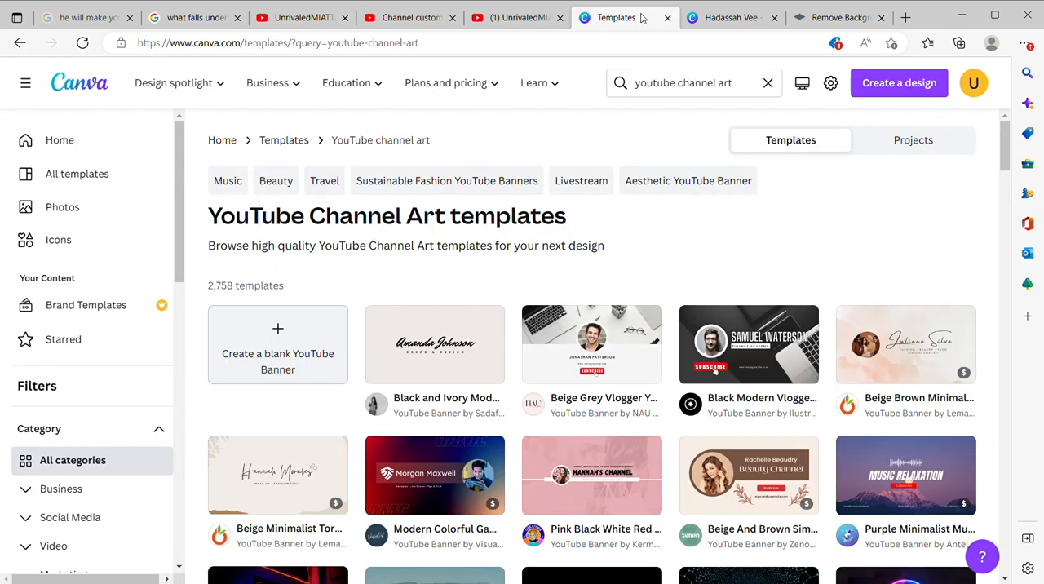
left_click(724, 16)
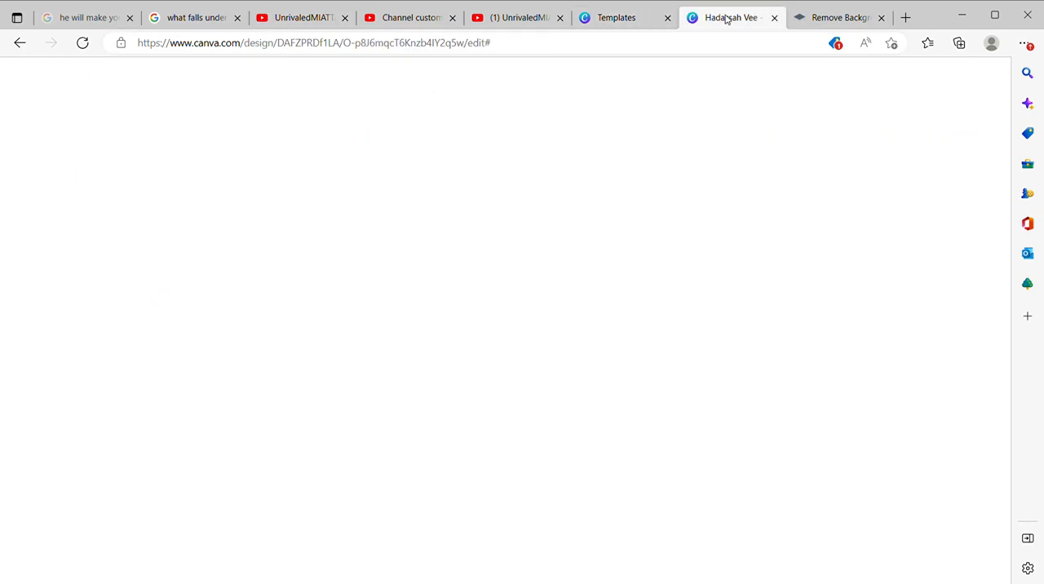